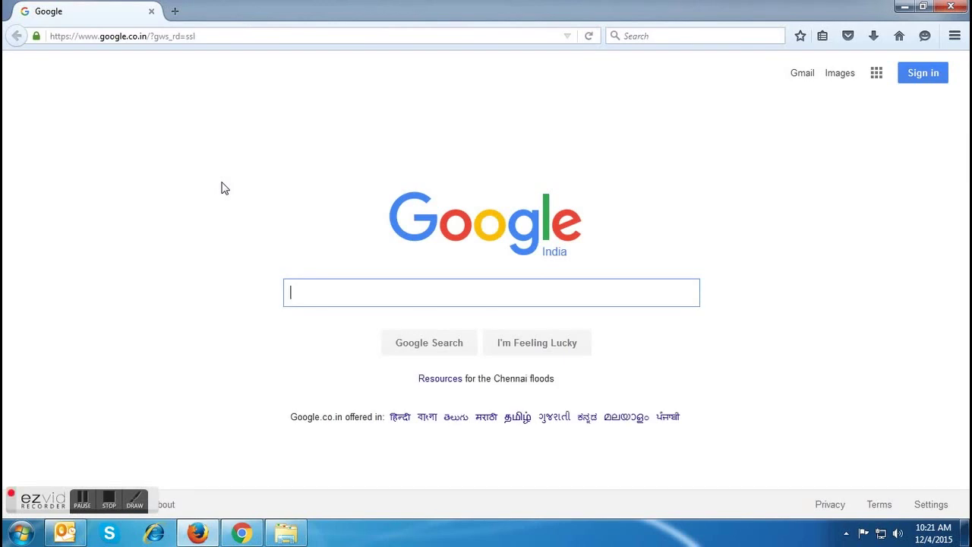
- Run a Google search for 'JEE Main 2016'
{"action": "type", "text": "J"}
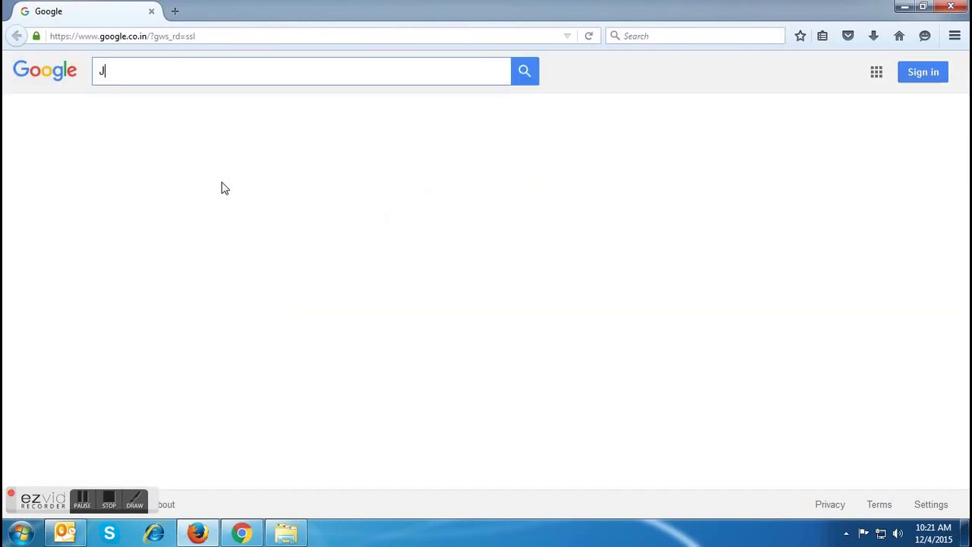
{"action": "type", "text": "EE "}
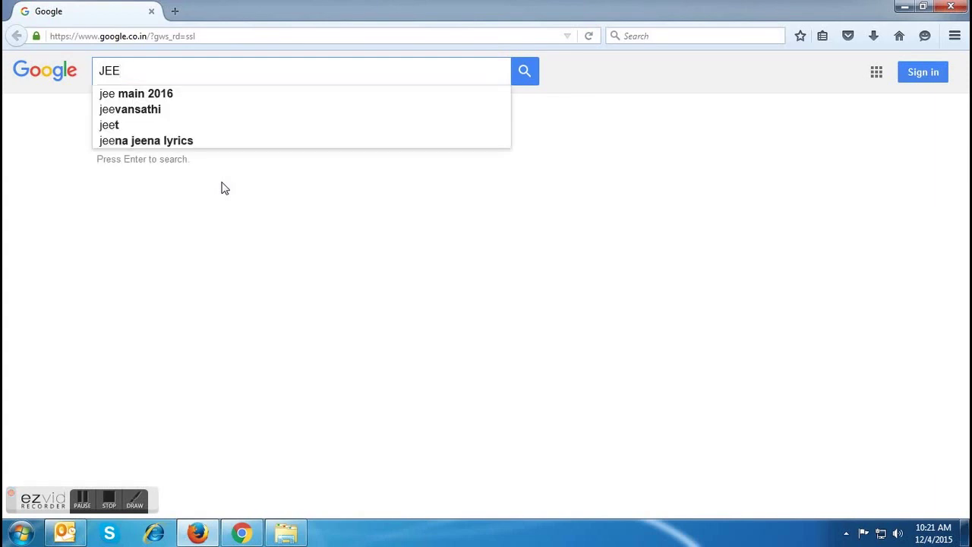
{"action": "type", "text": "Ma"}
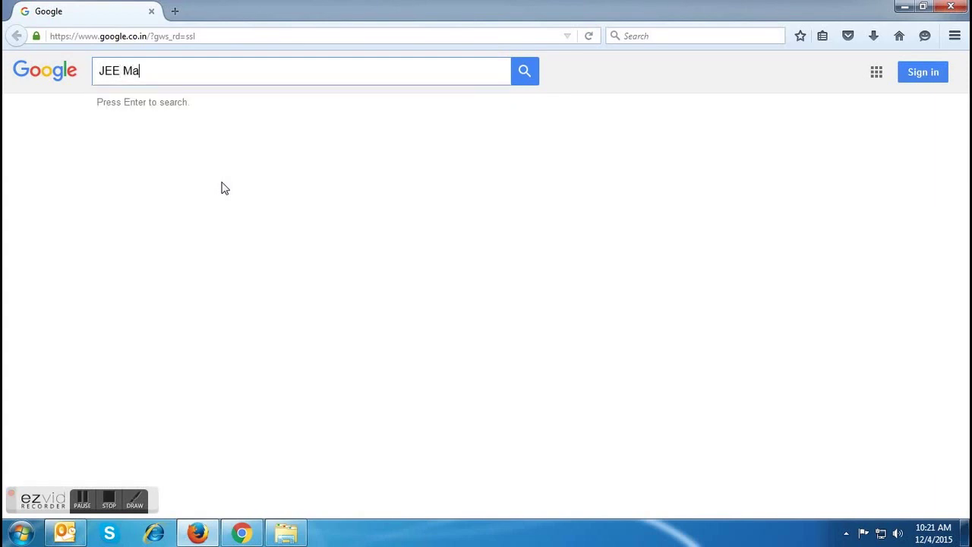
{"action": "type", "text": "in 2016"}
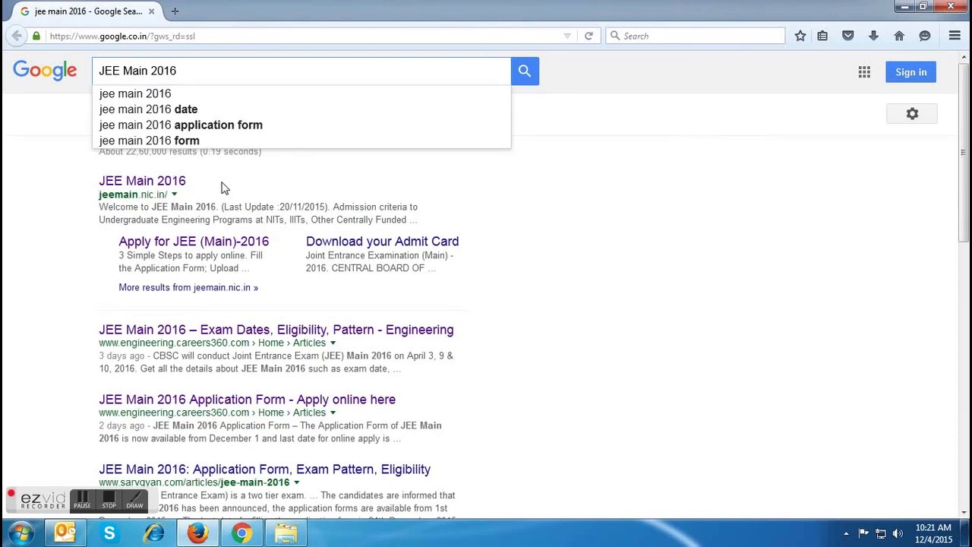
{"action": "key", "text": "Return"}
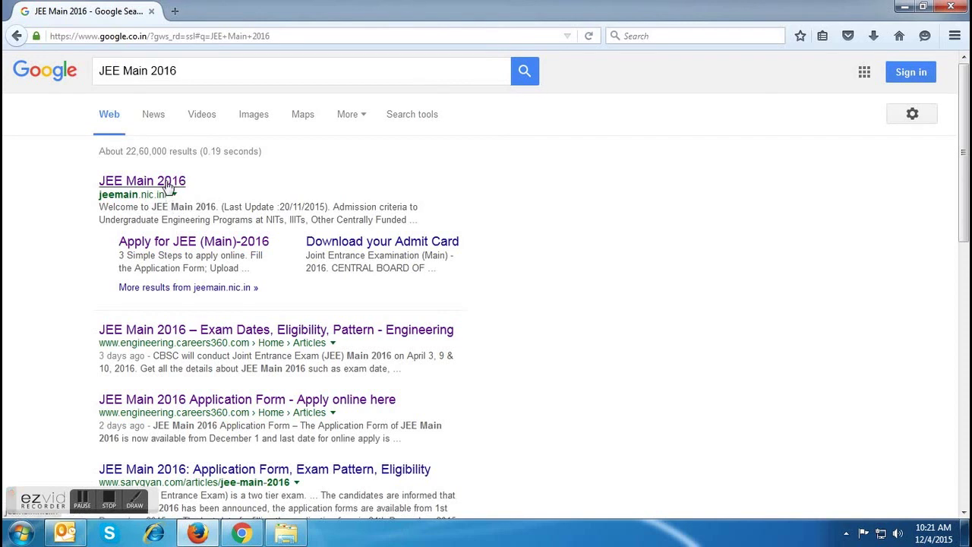
- Load the jeemain.nic.in site in a fresh browser tab
{"action": "left_click", "coordinate": [175, 11]}
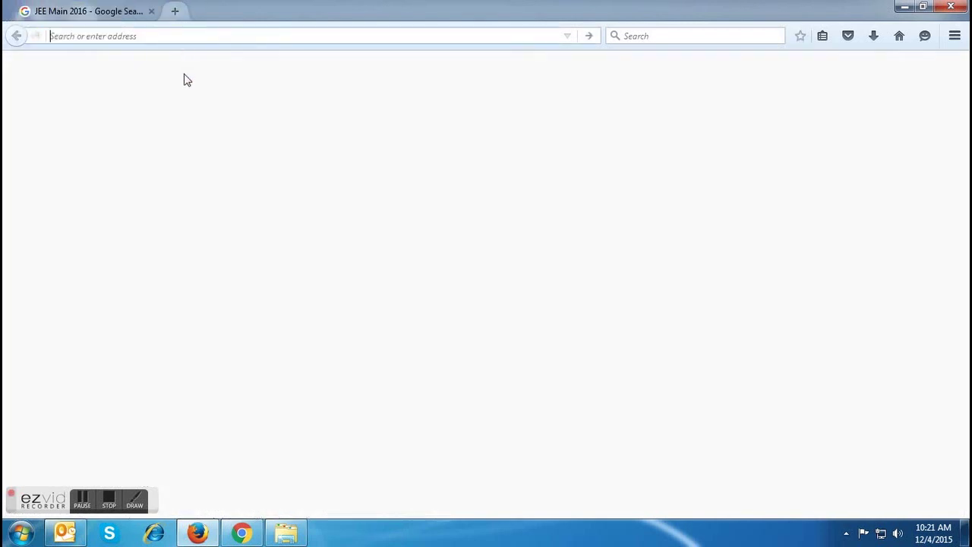
{"action": "type", "text": "j"}
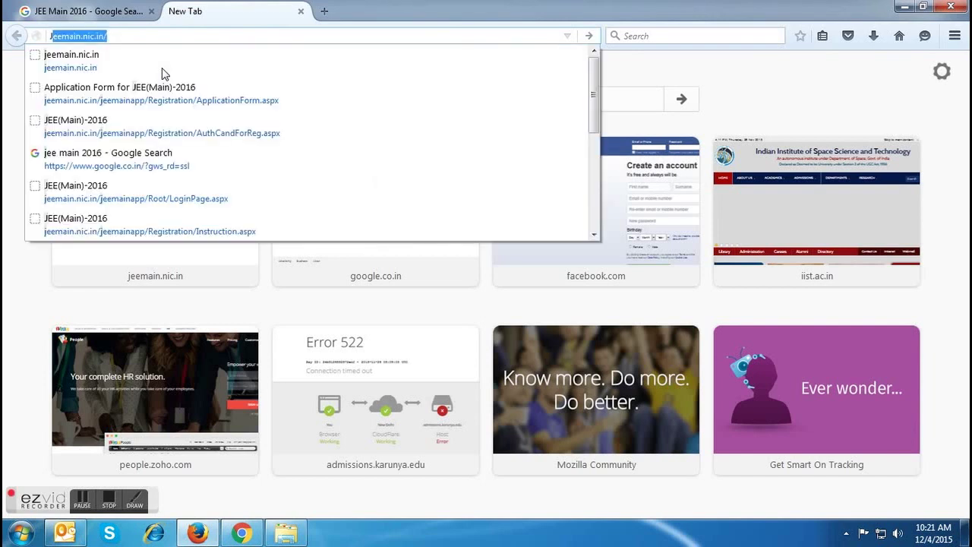
{"action": "key", "text": "BackSpace"}
{"action": "key", "text": "BackSpace"}
{"action": "type", "text": "Jee"}
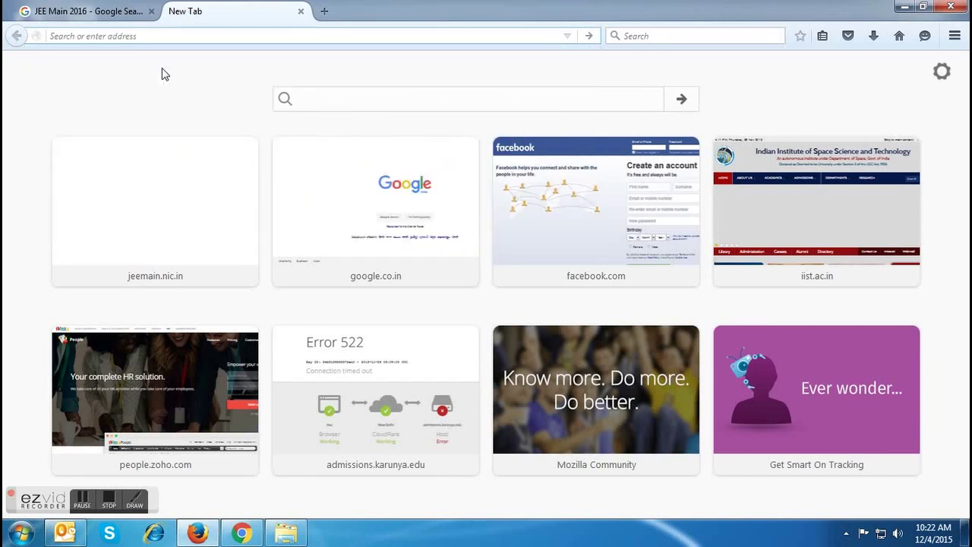
{"action": "type", "text": "jeemain.nic.in/"}
{"action": "key", "text": "Return"}
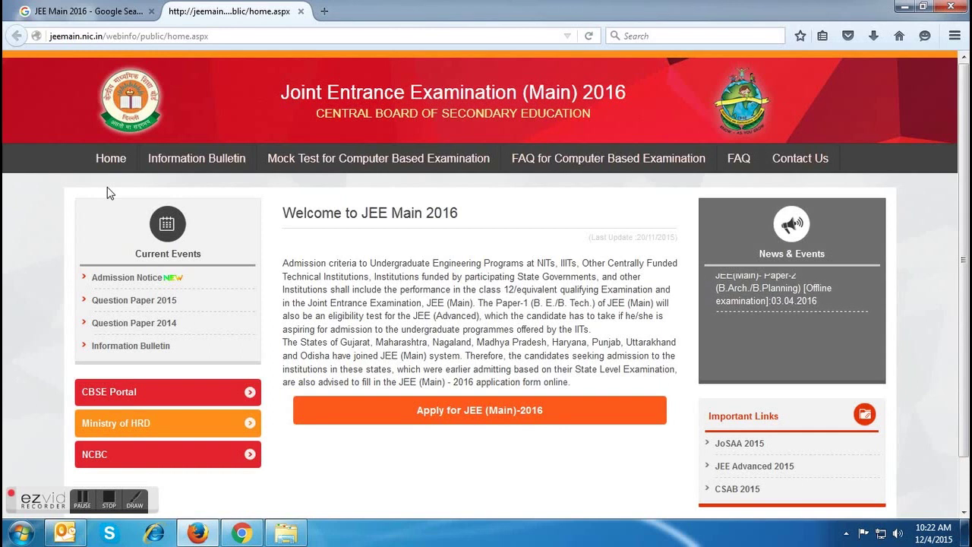
- Open the Information Bulletin link in a new tab and switch to it
{"action": "right_click", "coordinate": [196, 160]}
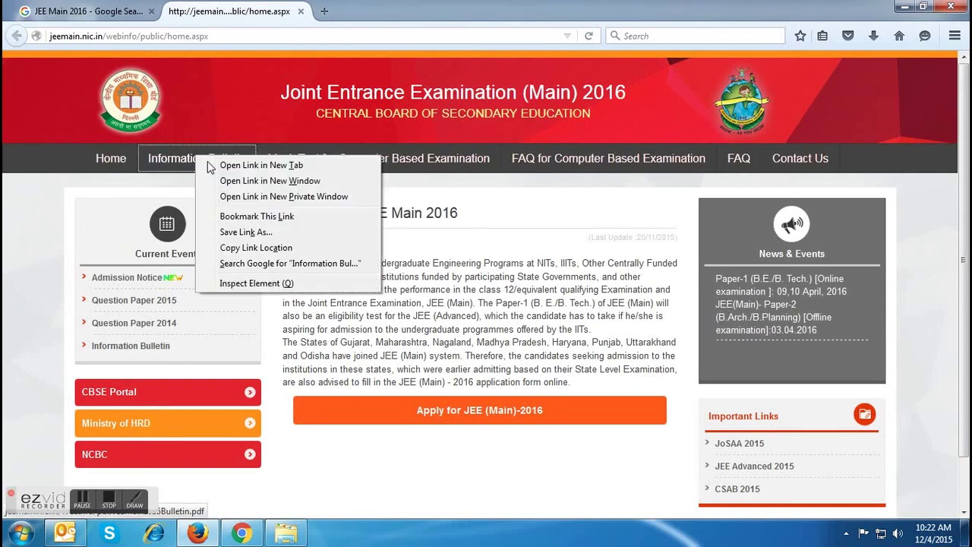
{"action": "left_click", "coordinate": [231, 163]}
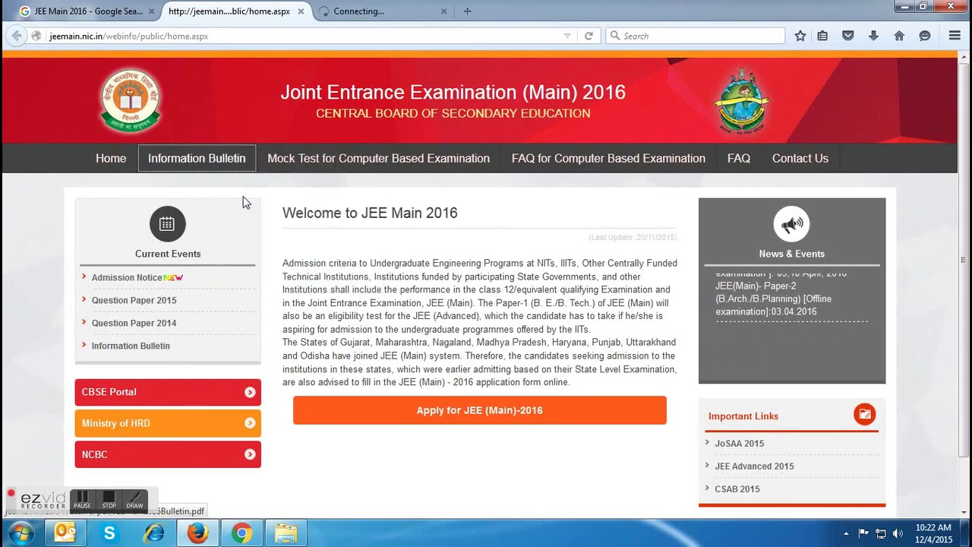
{"action": "left_click", "coordinate": [349, 17]}
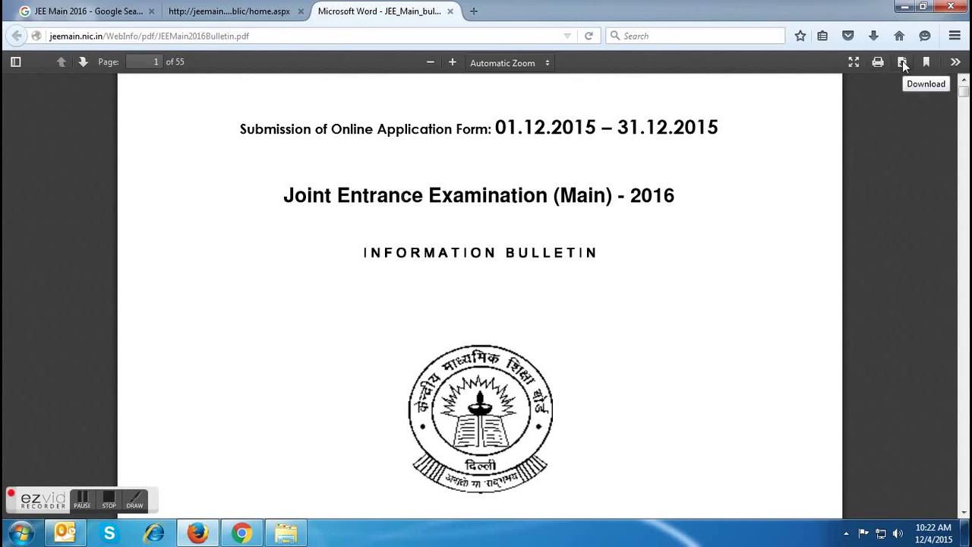
- Scroll through the bulletin PDF's opening pages, stopping at page 5
{"action": "scroll", "coordinate": [884, 165], "scroll_direction": "down", "scroll_amount": 5}
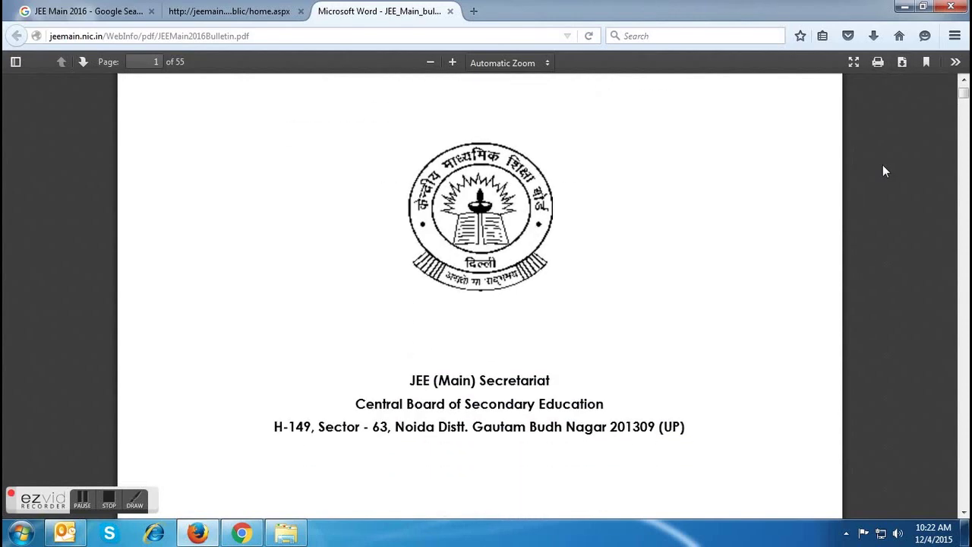
{"action": "scroll", "coordinate": [883, 166], "scroll_direction": "down", "scroll_amount": 12}
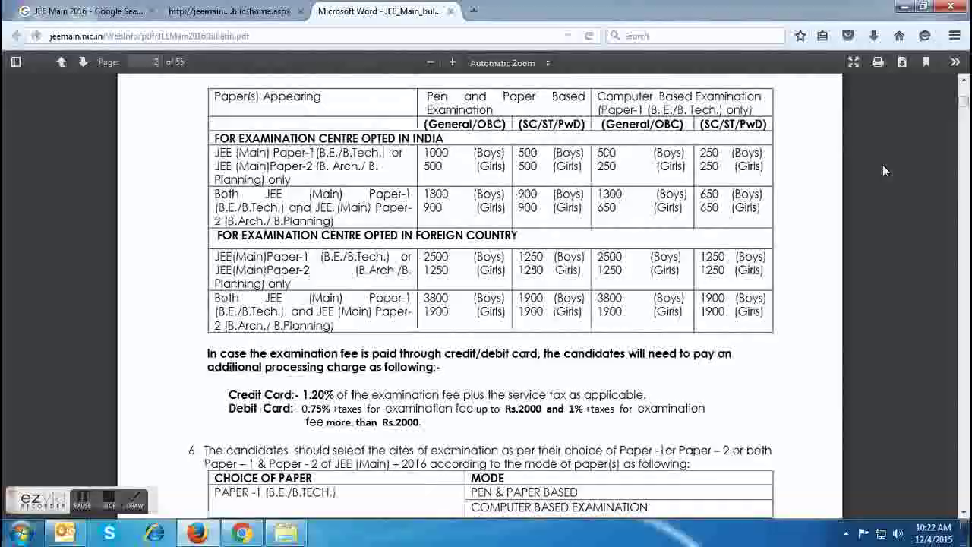
{"action": "scroll", "coordinate": [883, 165], "scroll_direction": "down", "scroll_amount": 10}
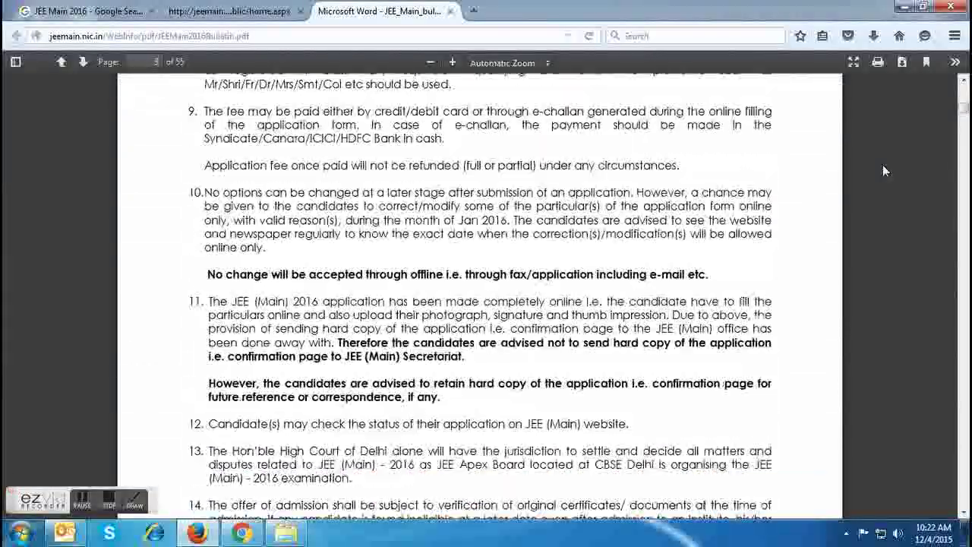
{"action": "scroll", "coordinate": [883, 165], "scroll_direction": "down", "scroll_amount": 10}
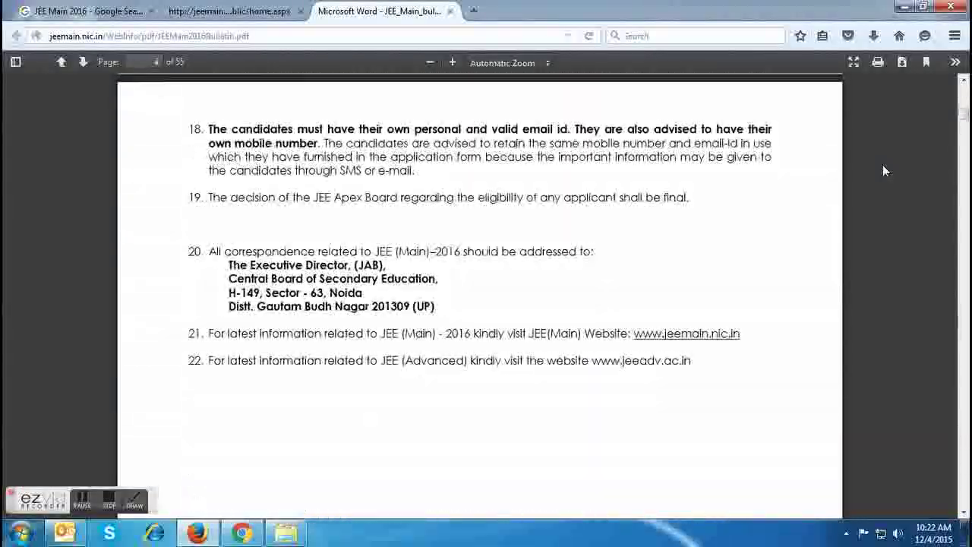
{"action": "scroll", "coordinate": [883, 167], "scroll_direction": "down", "scroll_amount": 10}
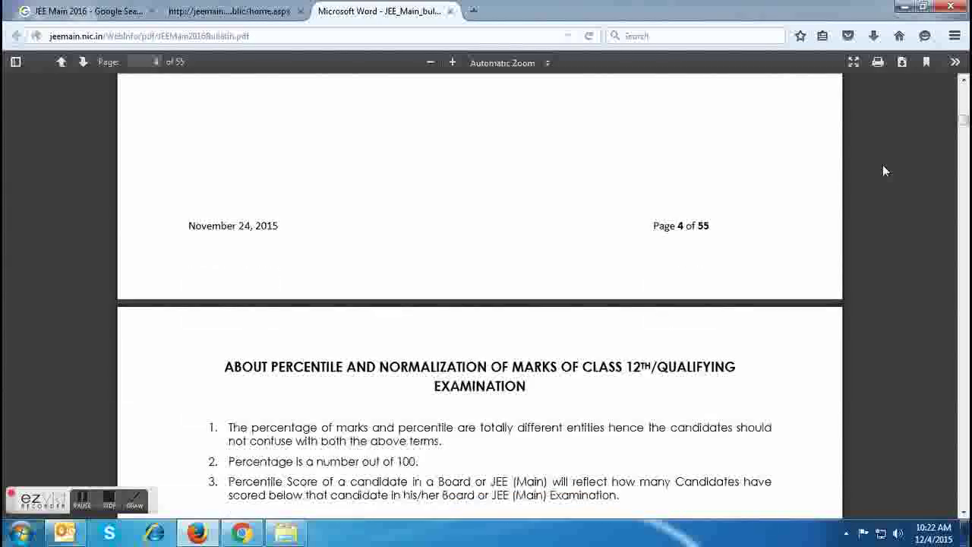
{"action": "scroll", "coordinate": [883, 167], "scroll_direction": "down", "scroll_amount": 10}
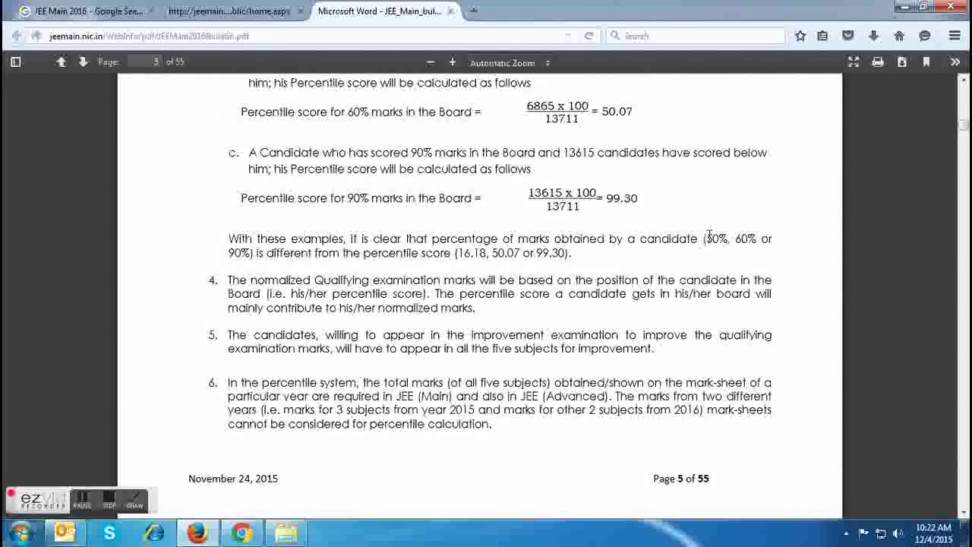
{"action": "scroll", "coordinate": [709, 236], "scroll_direction": "down", "scroll_amount": 3}
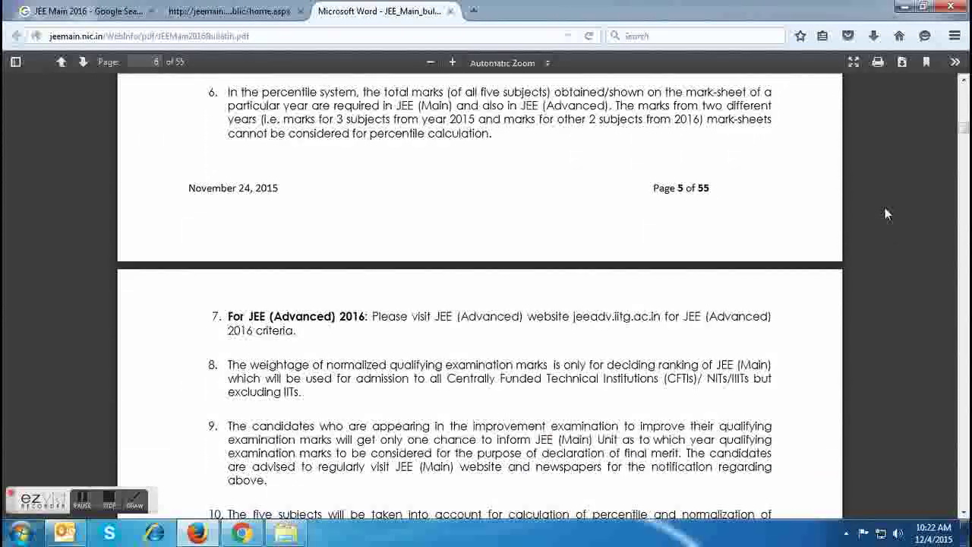
{"action": "scroll", "coordinate": [691, 239], "scroll_direction": "up", "scroll_amount": 7}
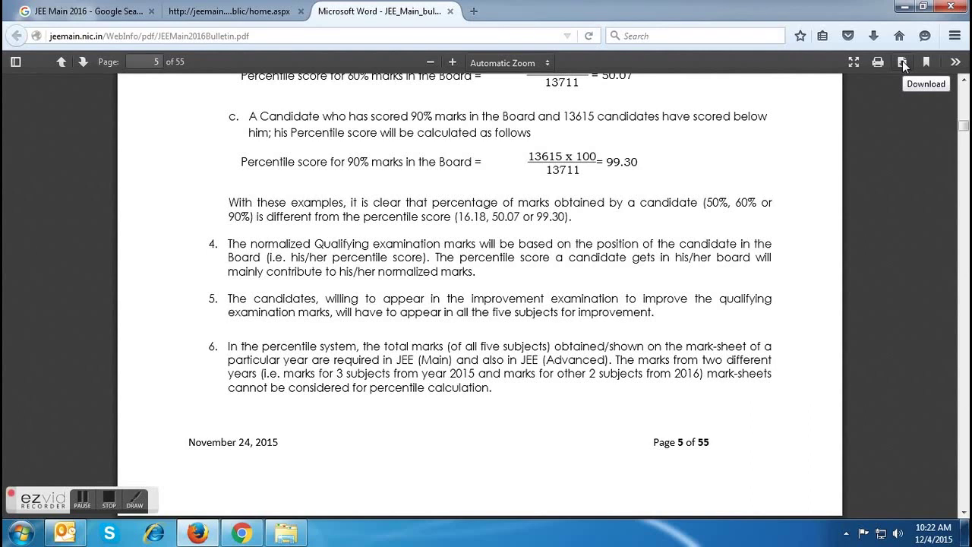
- Download the bulletin PDF and save it to the Desktop as JEEMain2016Bulletin
{"action": "left_click", "coordinate": [902, 62]}
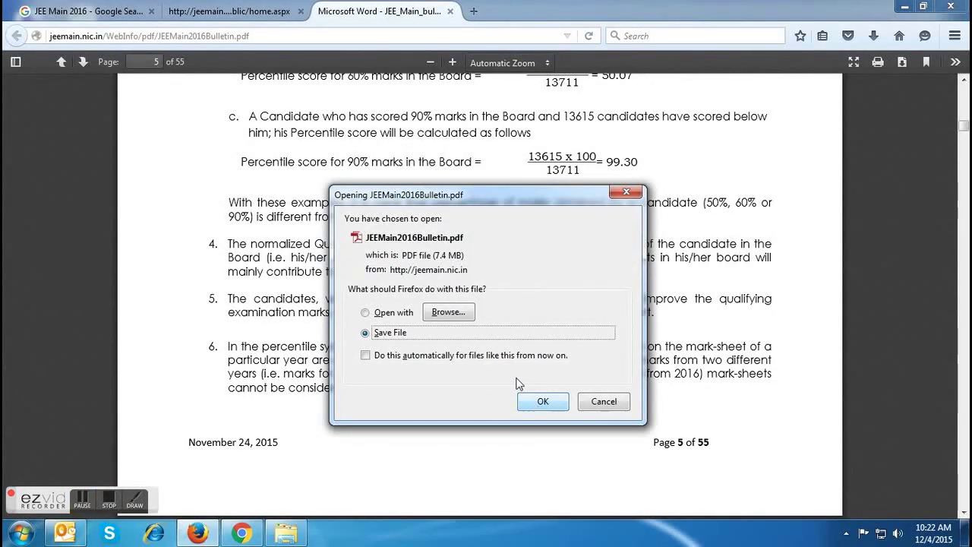
{"action": "left_click", "coordinate": [542, 401]}
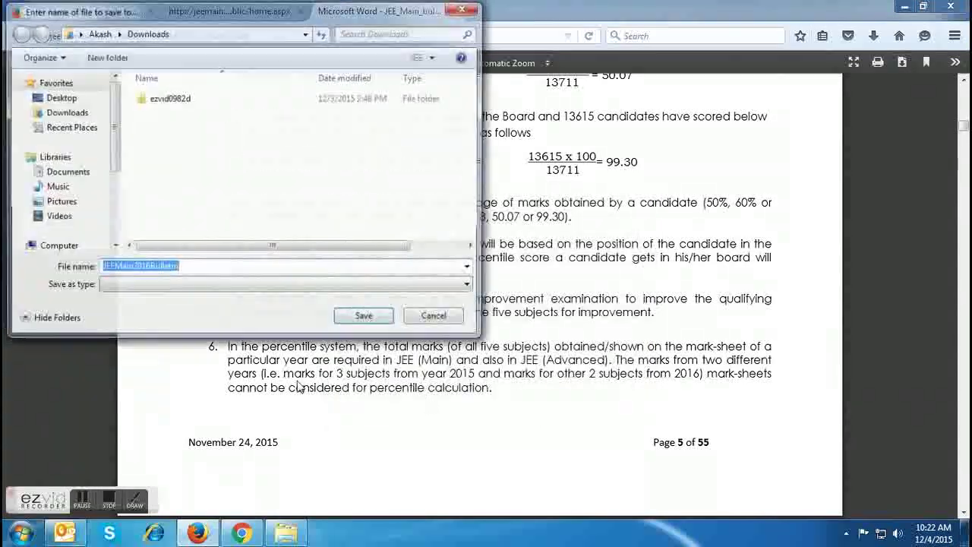
{"action": "left_click", "coordinate": [60, 97]}
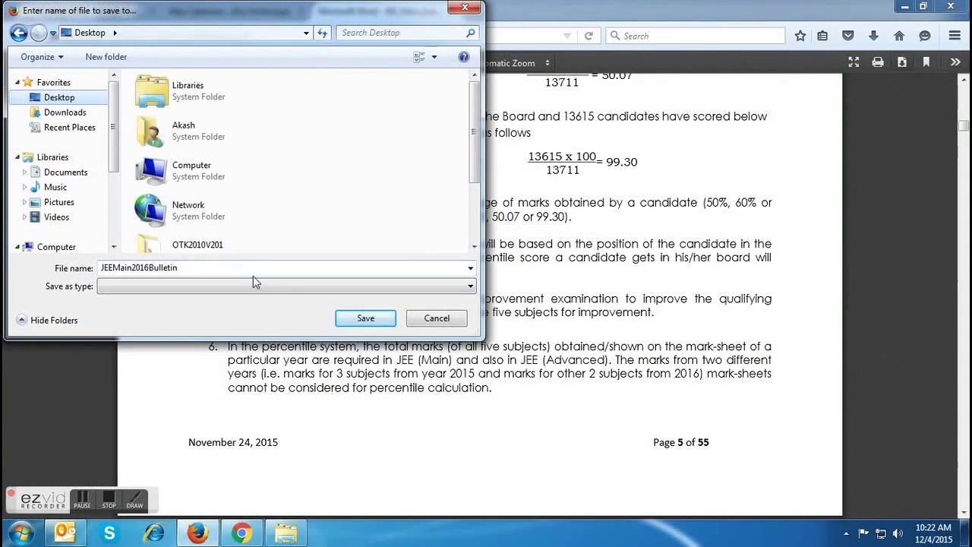
{"action": "left_click", "coordinate": [365, 318]}
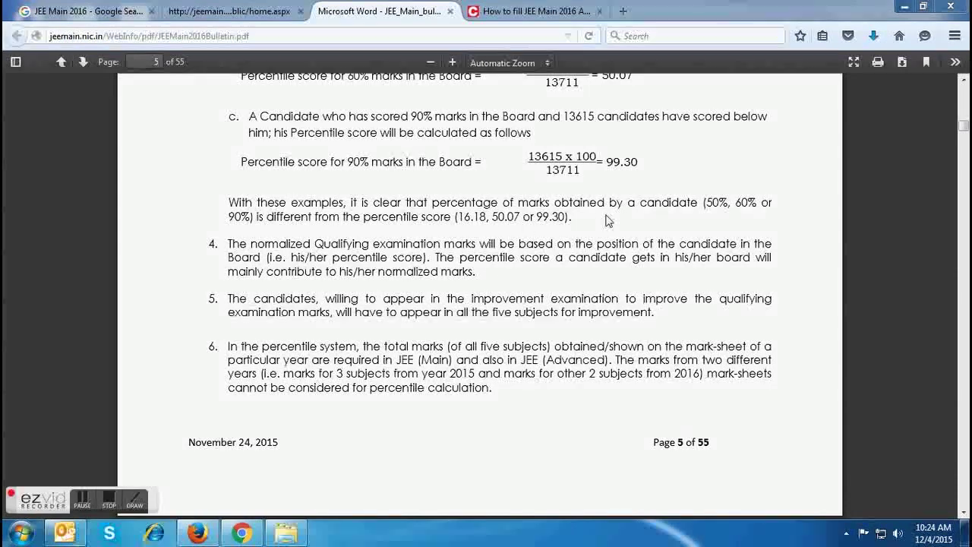
- Switch to the Careers360 application guide and close its sign-in popup
{"action": "scroll", "coordinate": [608, 220], "scroll_direction": "up", "scroll_amount": 12}
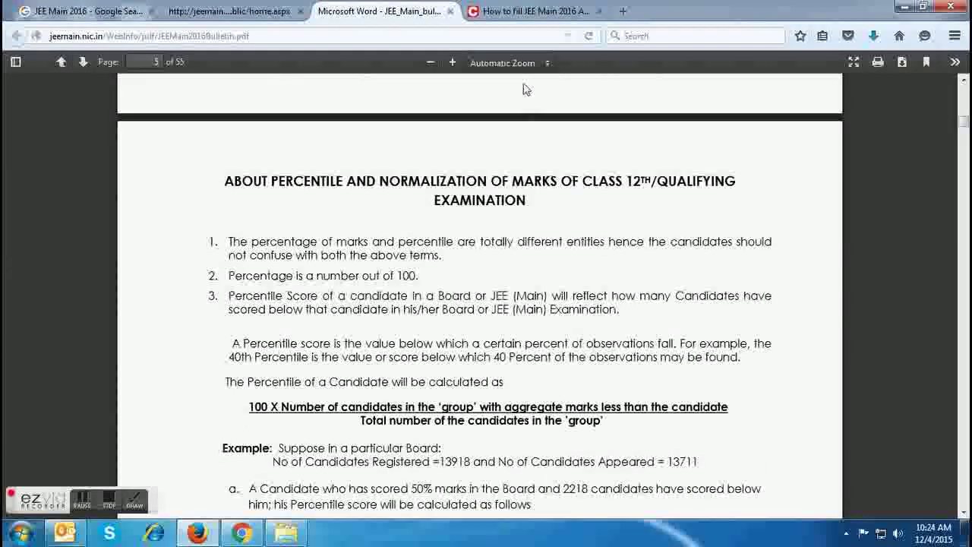
{"action": "left_click", "coordinate": [524, 12]}
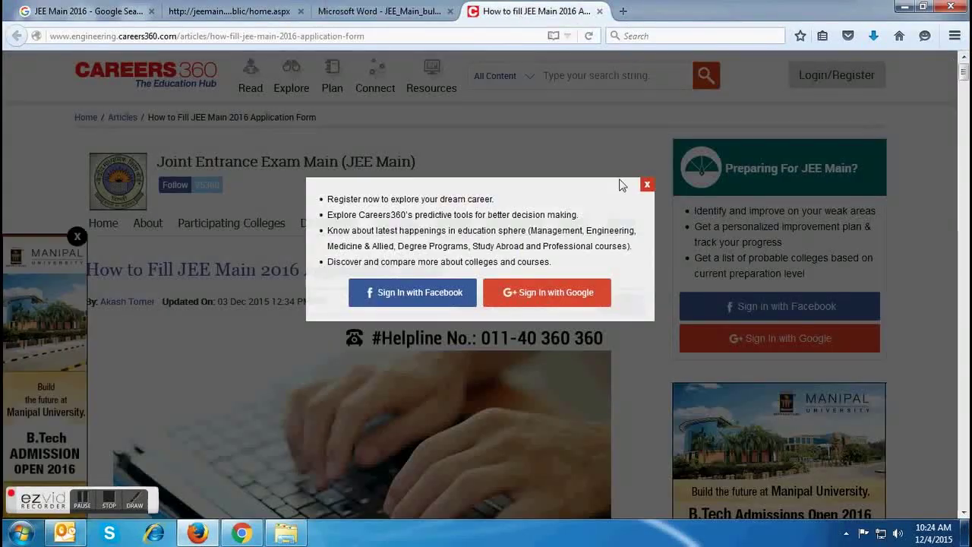
{"action": "left_click", "coordinate": [647, 186]}
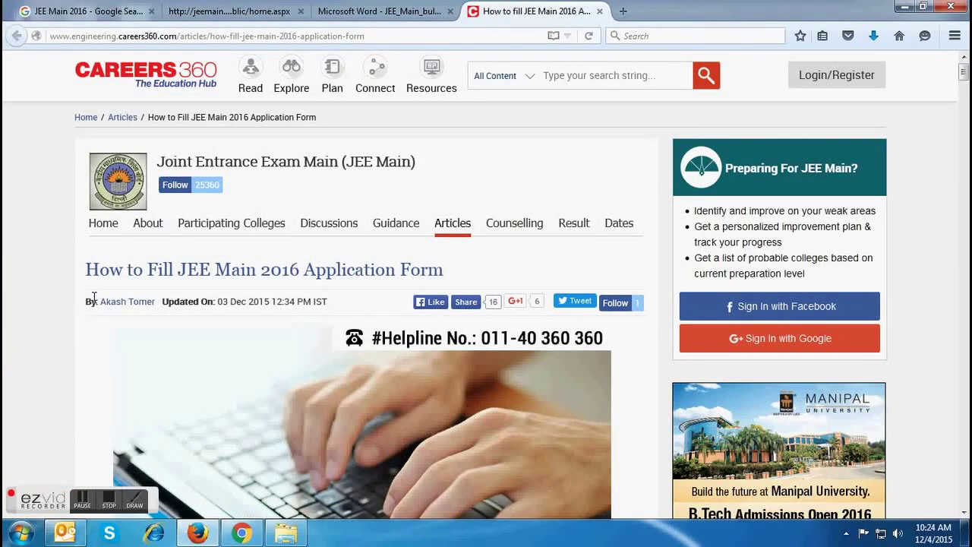
- Read the Careers360 article down to the fees table, then return to the jeemain.nic.in tab
{"action": "scroll", "coordinate": [94, 300], "scroll_direction": "down", "scroll_amount": 3}
{"action": "scroll", "coordinate": [93, 303], "scroll_direction": "down", "scroll_amount": 5}
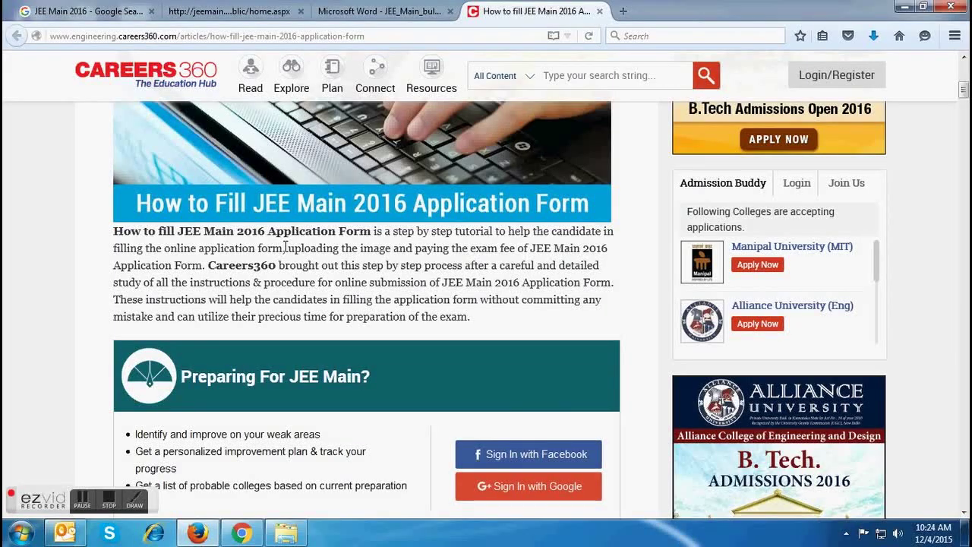
{"action": "scroll", "coordinate": [286, 247], "scroll_direction": "down", "scroll_amount": 8}
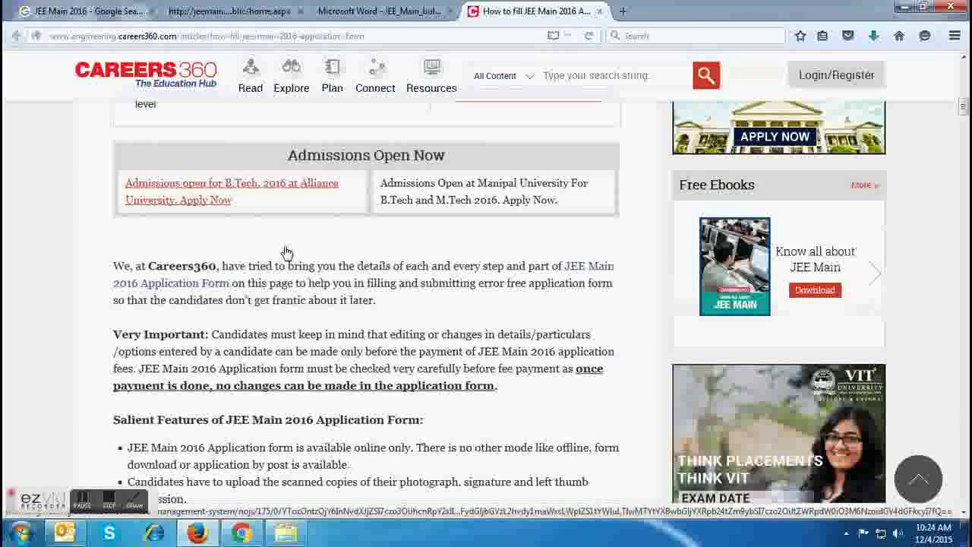
{"action": "scroll", "coordinate": [285, 246], "scroll_direction": "down", "scroll_amount": 3}
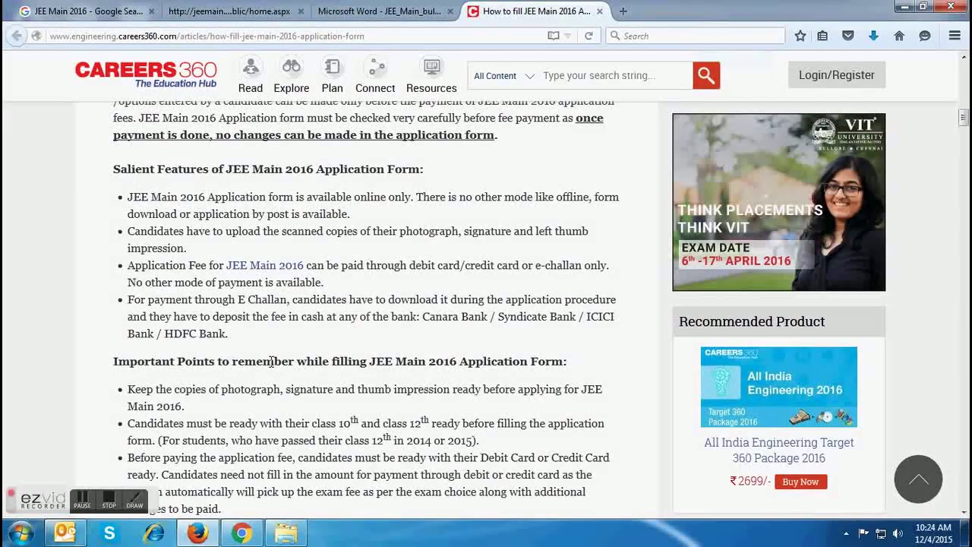
{"action": "scroll", "coordinate": [271, 361], "scroll_direction": "down", "scroll_amount": 5}
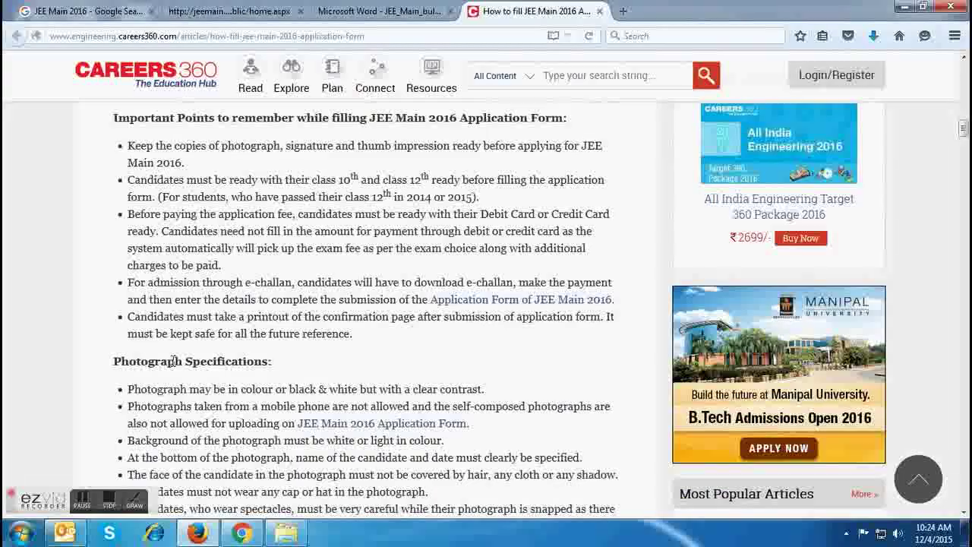
{"action": "scroll", "coordinate": [189, 363], "scroll_direction": "down", "scroll_amount": 5}
{"action": "scroll", "coordinate": [204, 364], "scroll_direction": "down", "scroll_amount": 3}
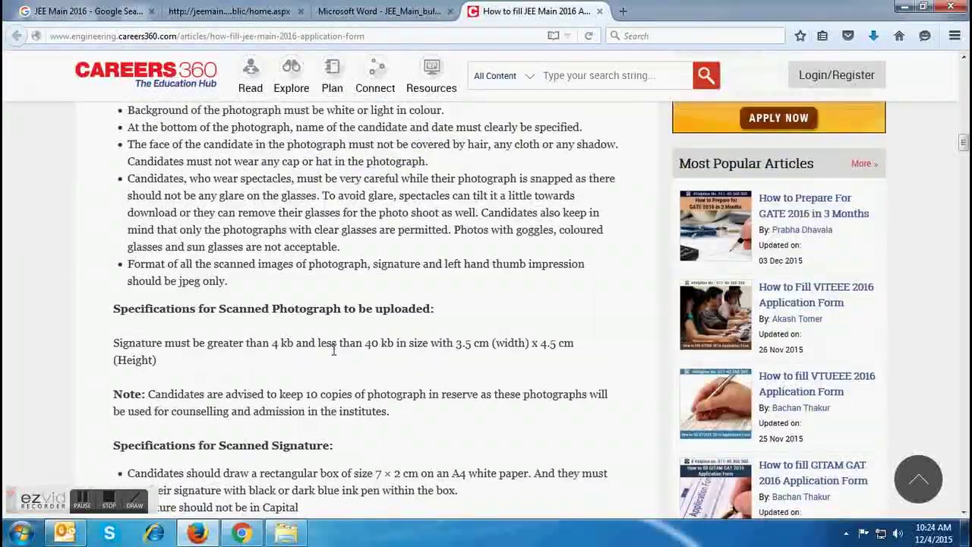
{"action": "scroll", "coordinate": [334, 349], "scroll_direction": "down", "scroll_amount": 5}
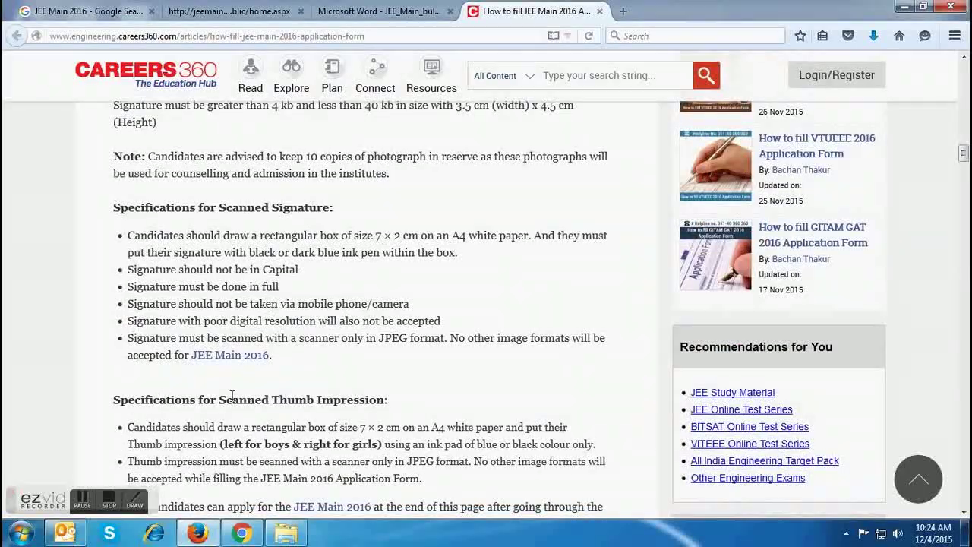
{"action": "scroll", "coordinate": [193, 388], "scroll_direction": "down", "scroll_amount": 7}
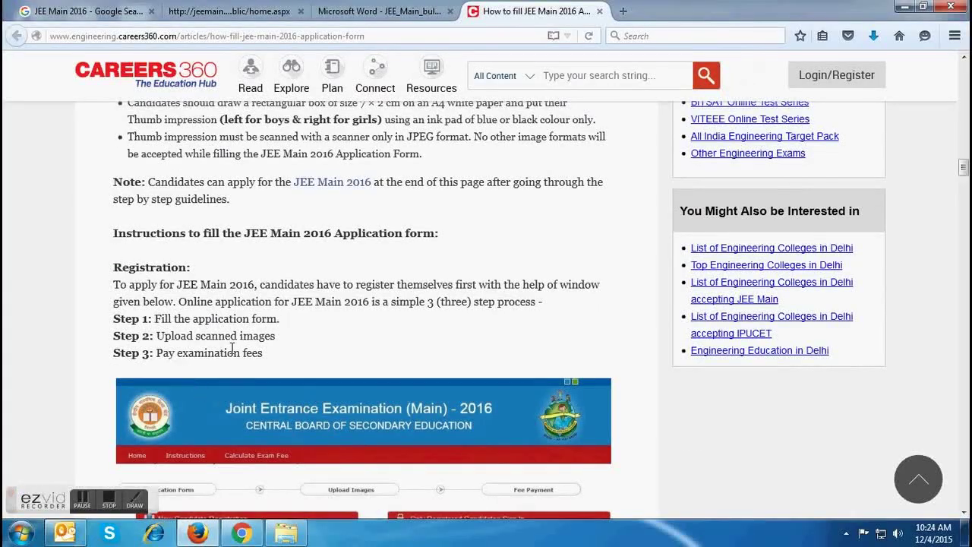
{"action": "scroll", "coordinate": [232, 348], "scroll_direction": "down", "scroll_amount": 2}
{"action": "scroll", "coordinate": [252, 332], "scroll_direction": "down", "scroll_amount": 2}
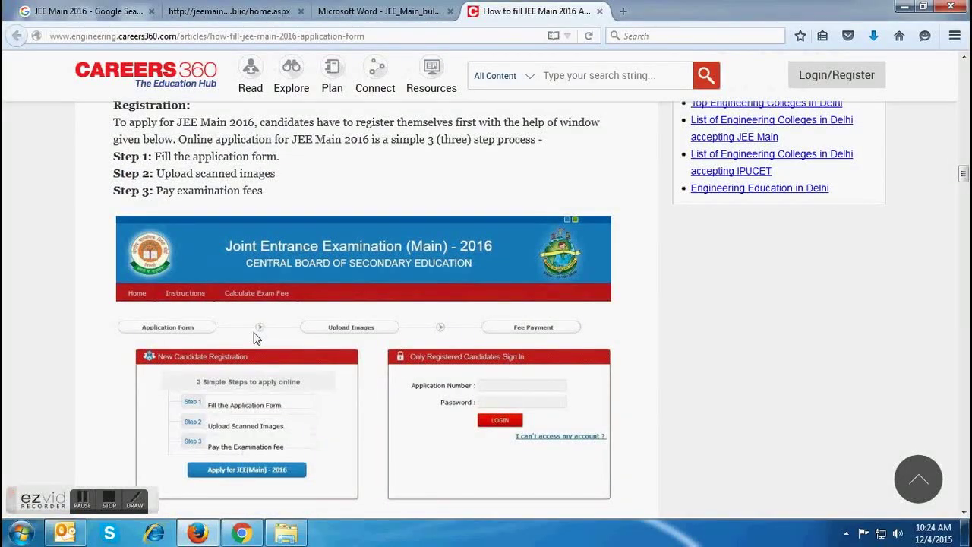
{"action": "scroll", "coordinate": [255, 338], "scroll_direction": "down", "scroll_amount": 6}
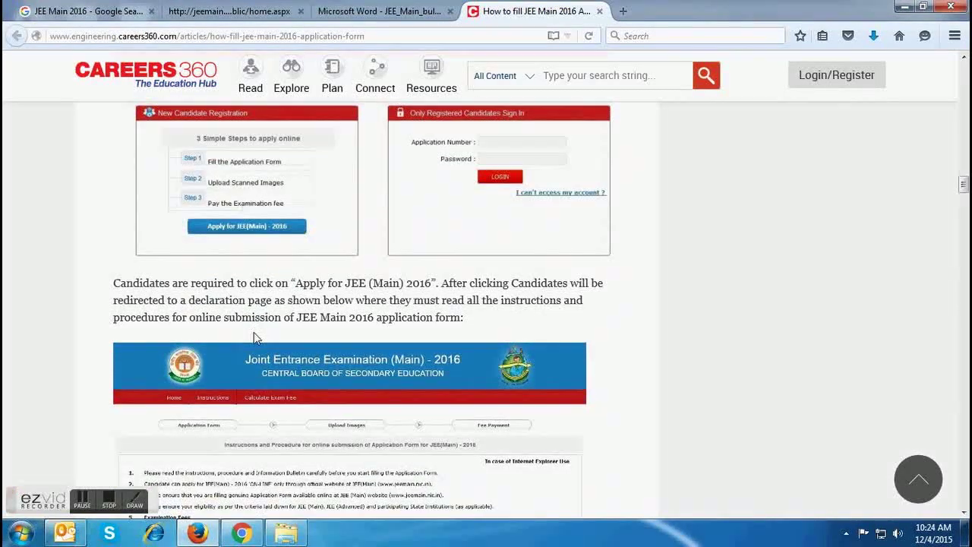
{"action": "scroll", "coordinate": [364, 332], "scroll_direction": "down", "scroll_amount": 6}
{"action": "scroll", "coordinate": [365, 335], "scroll_direction": "up", "scroll_amount": 4}
{"action": "scroll", "coordinate": [364, 335], "scroll_direction": "up", "scroll_amount": 3}
{"action": "scroll", "coordinate": [365, 334], "scroll_direction": "down", "scroll_amount": 15}
{"action": "scroll", "coordinate": [365, 335], "scroll_direction": "down", "scroll_amount": 11}
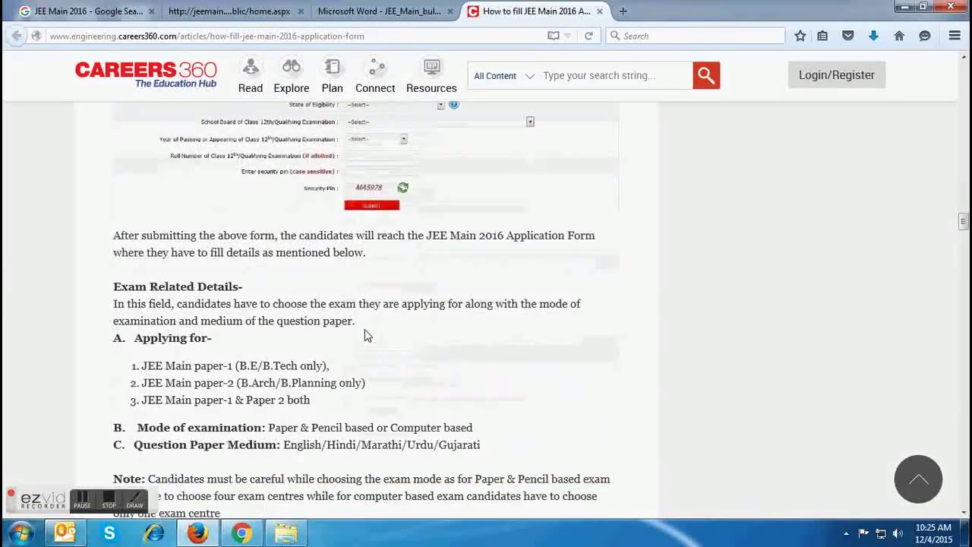
{"action": "scroll", "coordinate": [365, 330], "scroll_direction": "down", "scroll_amount": 12}
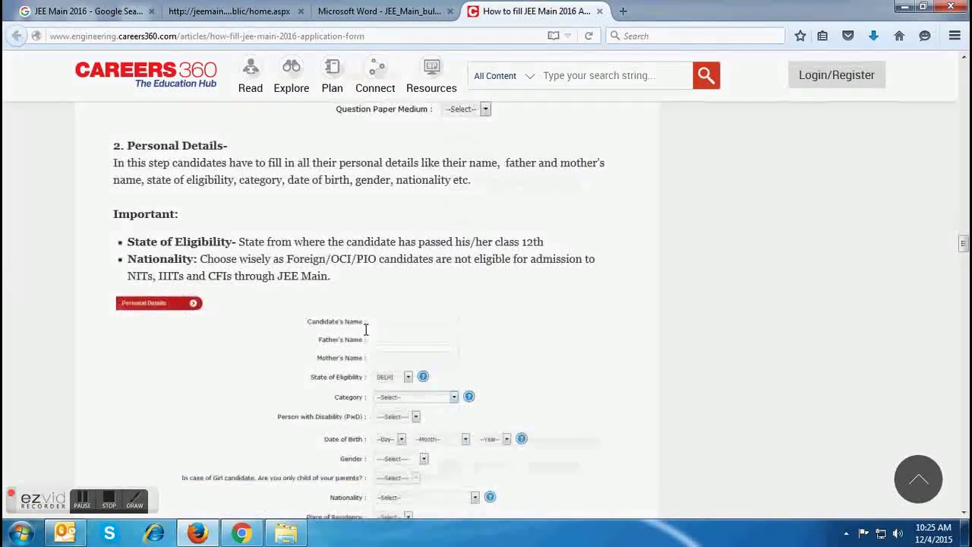
{"action": "scroll", "coordinate": [365, 330], "scroll_direction": "down", "scroll_amount": 13}
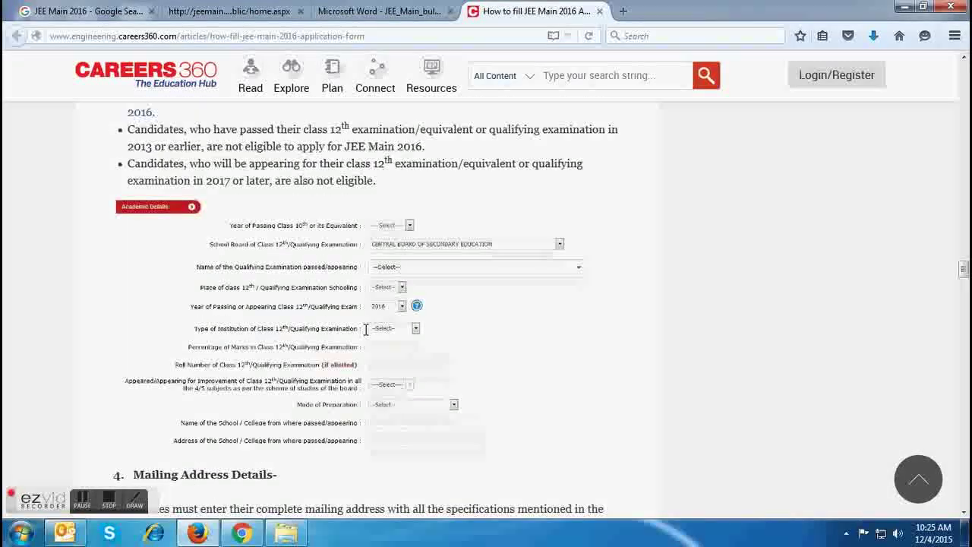
{"action": "scroll", "coordinate": [365, 332], "scroll_direction": "up", "scroll_amount": 6}
{"action": "scroll", "coordinate": [365, 335], "scroll_direction": "down", "scroll_amount": 11}
{"action": "scroll", "coordinate": [366, 335], "scroll_direction": "down", "scroll_amount": 20}
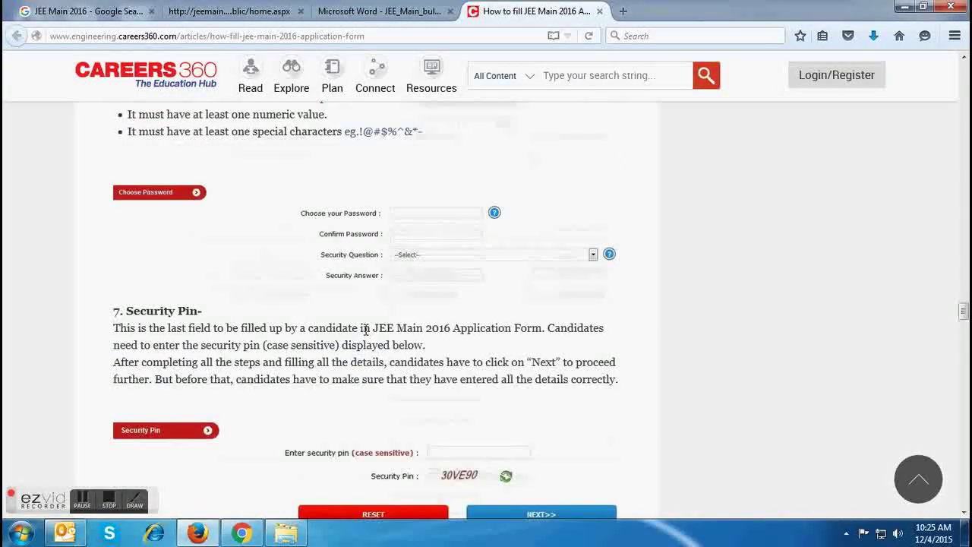
{"action": "scroll", "coordinate": [365, 335], "scroll_direction": "down", "scroll_amount": 15}
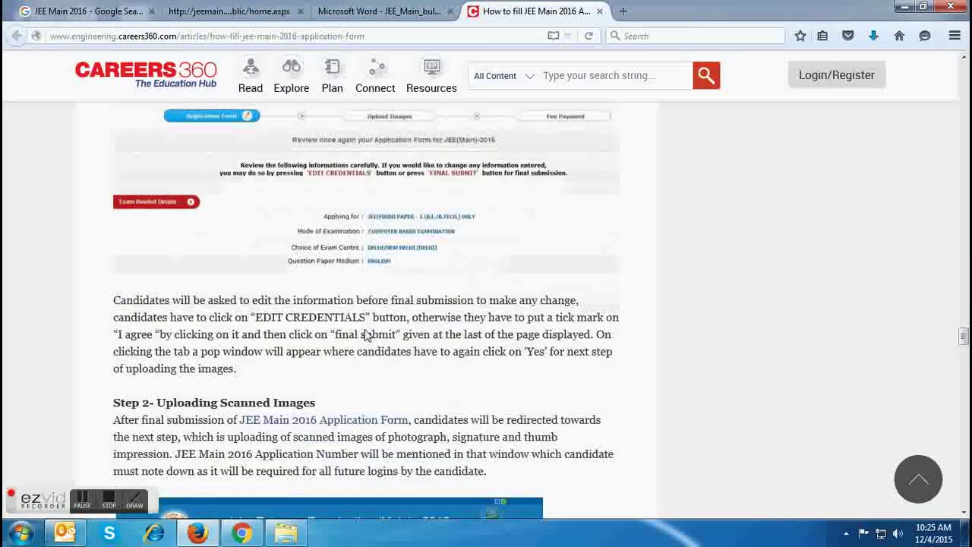
{"action": "scroll", "coordinate": [364, 335], "scroll_direction": "down", "scroll_amount": 10}
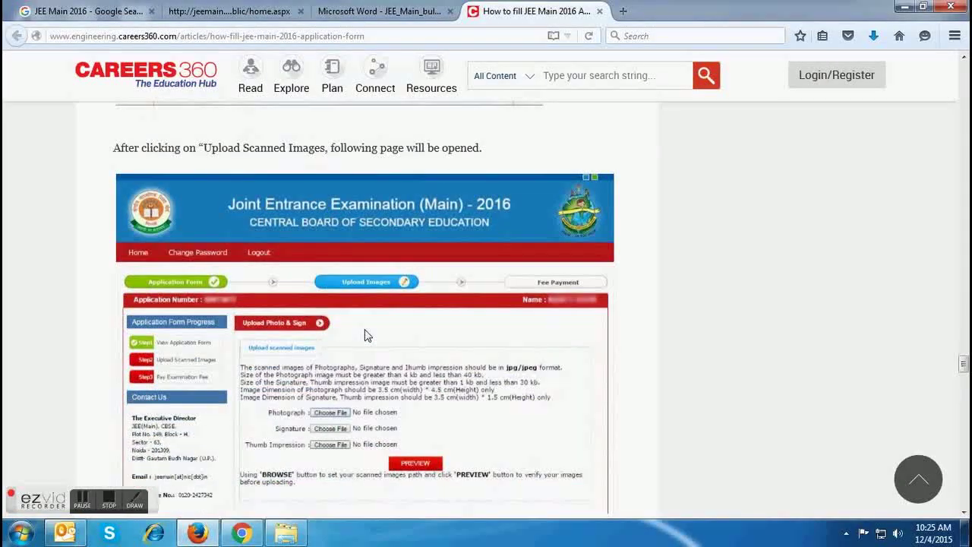
{"action": "scroll", "coordinate": [364, 335], "scroll_direction": "down", "scroll_amount": 4}
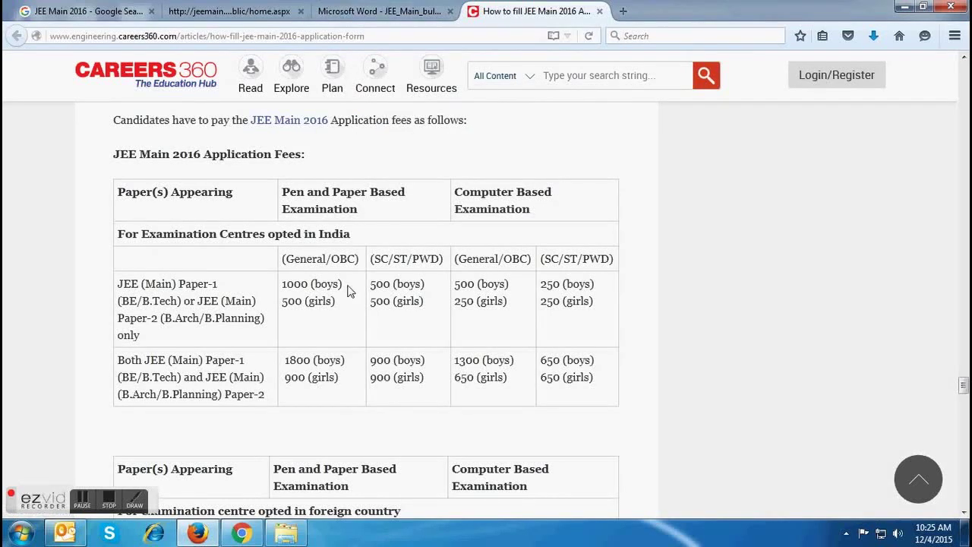
{"action": "left_click", "coordinate": [232, 16]}
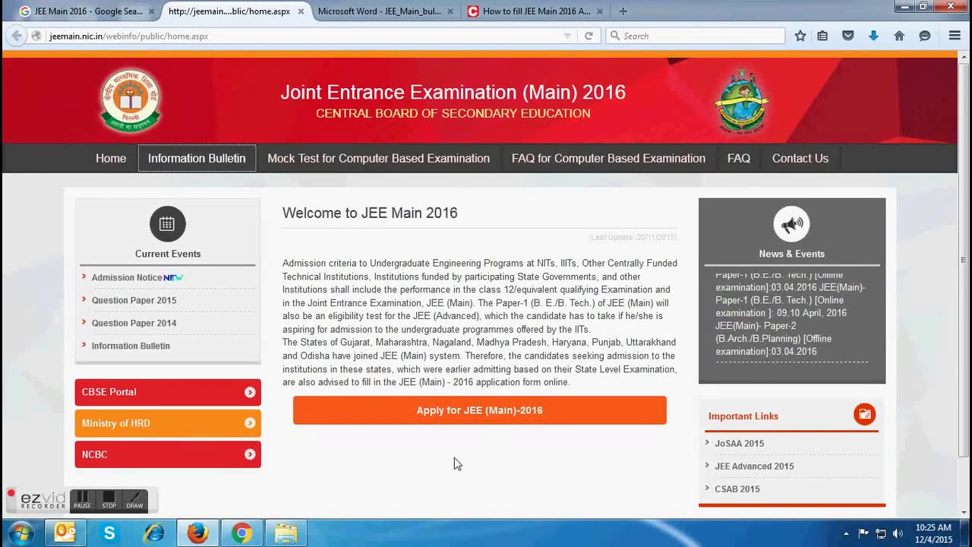
- Follow 'Apply for JEE (Main)-2016' and start a new candidate's application form
{"action": "left_click", "coordinate": [490, 416]}
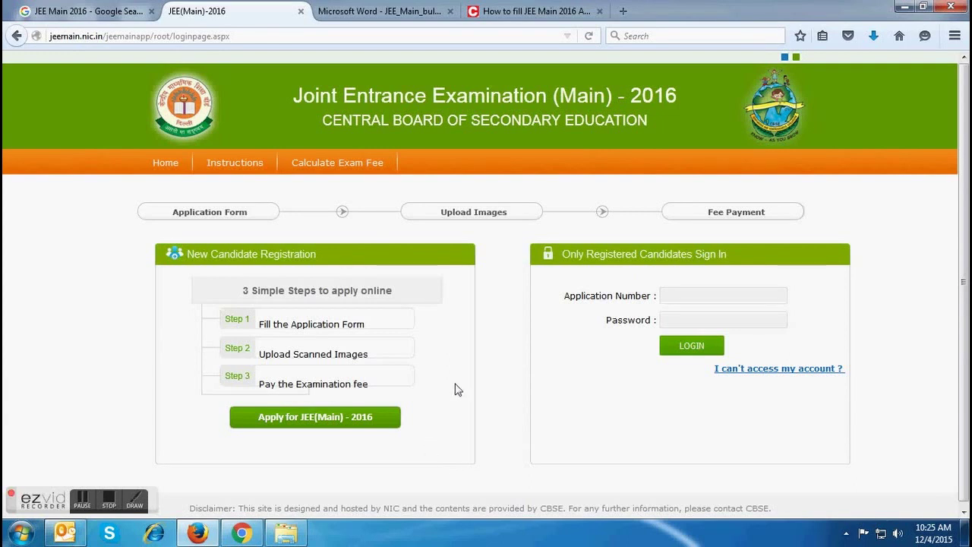
{"action": "left_click", "coordinate": [786, 61]}
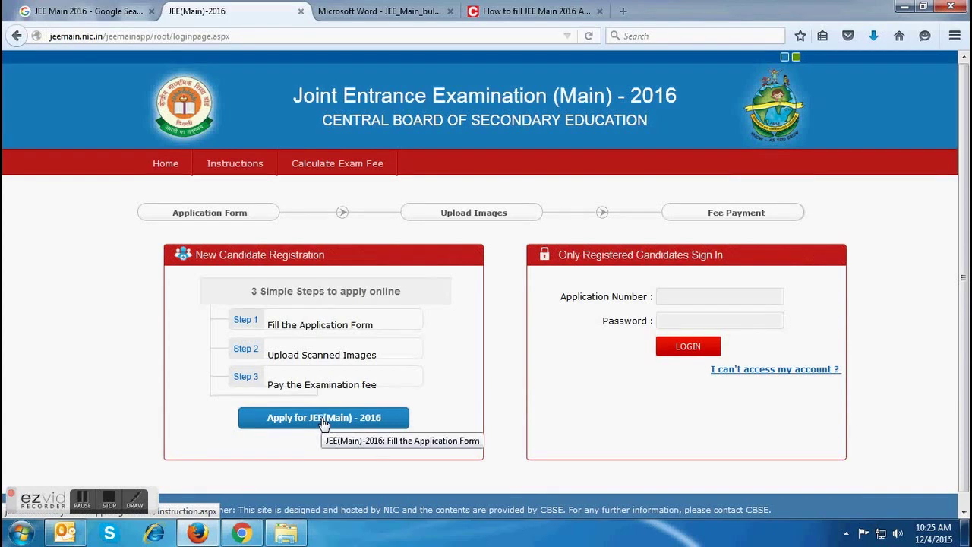
{"action": "left_click", "coordinate": [323, 419]}
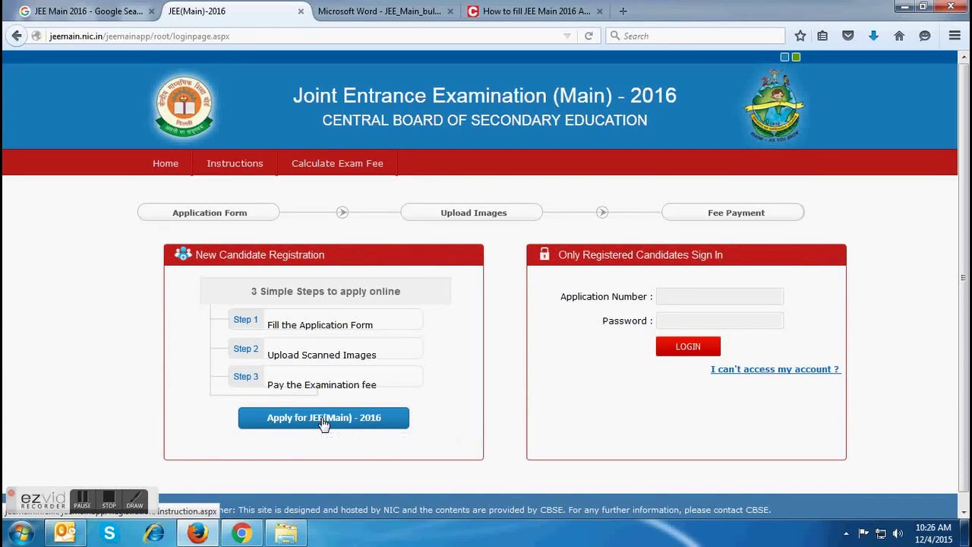
- Read the application Instructions page down to the bulletin declaration at the bottom
{"action": "scroll", "coordinate": [323, 422], "scroll_direction": "down", "scroll_amount": 2}
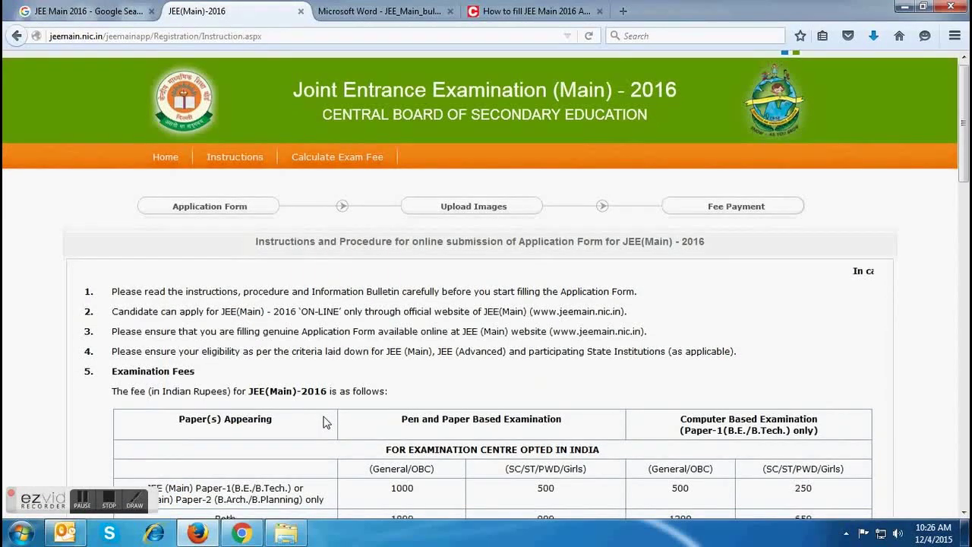
{"action": "scroll", "coordinate": [323, 421], "scroll_direction": "up", "scroll_amount": 2}
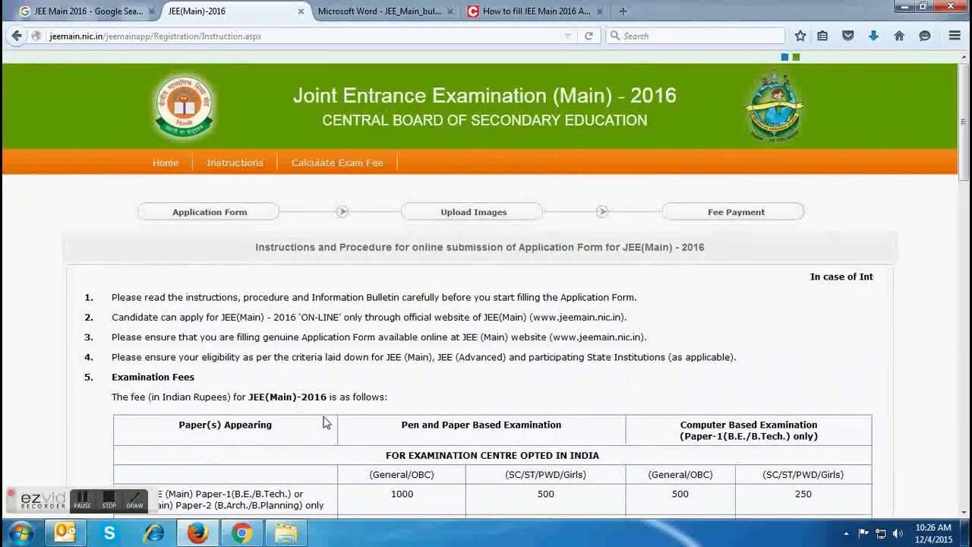
{"action": "scroll", "coordinate": [323, 422], "scroll_direction": "down", "scroll_amount": 2}
{"action": "scroll", "coordinate": [323, 422], "scroll_direction": "up", "scroll_amount": 2}
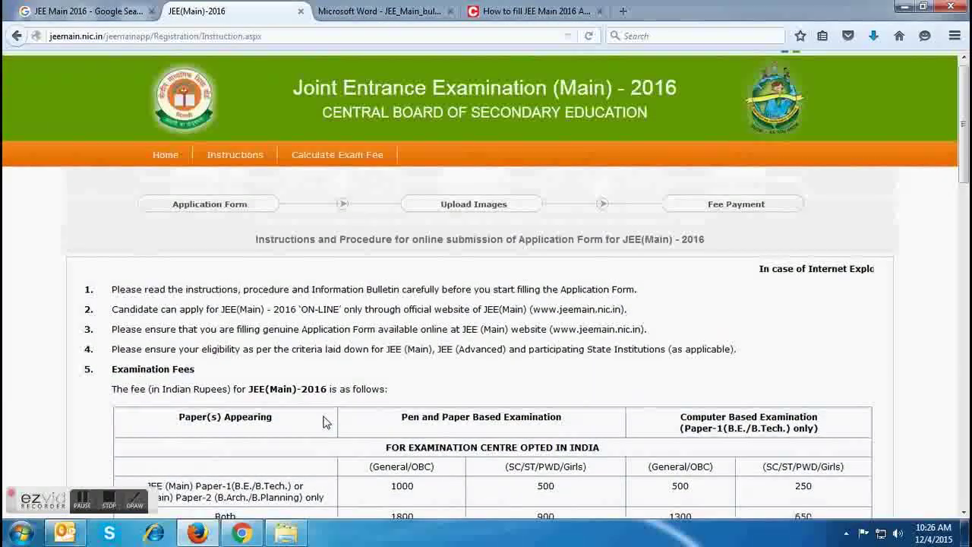
{"action": "scroll", "coordinate": [328, 423], "scroll_direction": "down", "scroll_amount": 3}
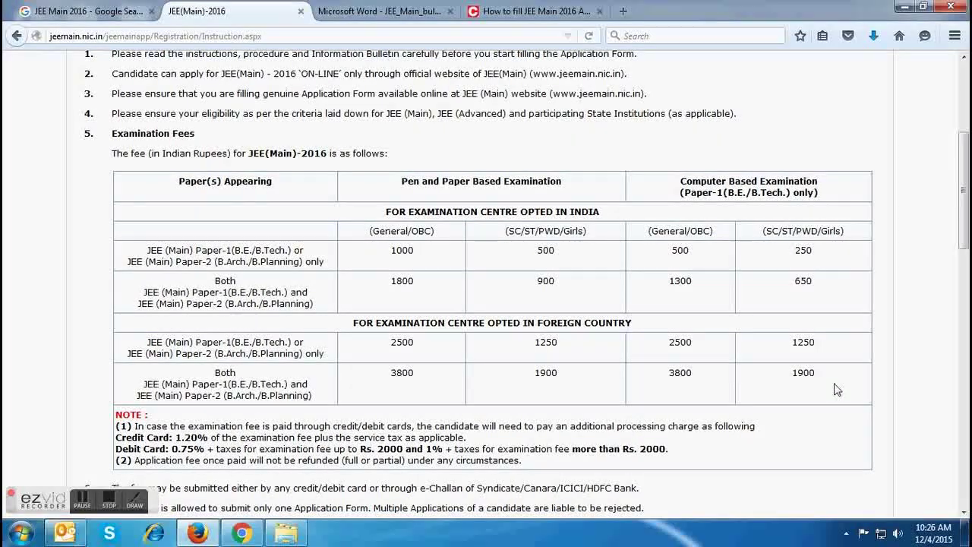
{"action": "scroll", "coordinate": [613, 380], "scroll_direction": "down", "scroll_amount": 3}
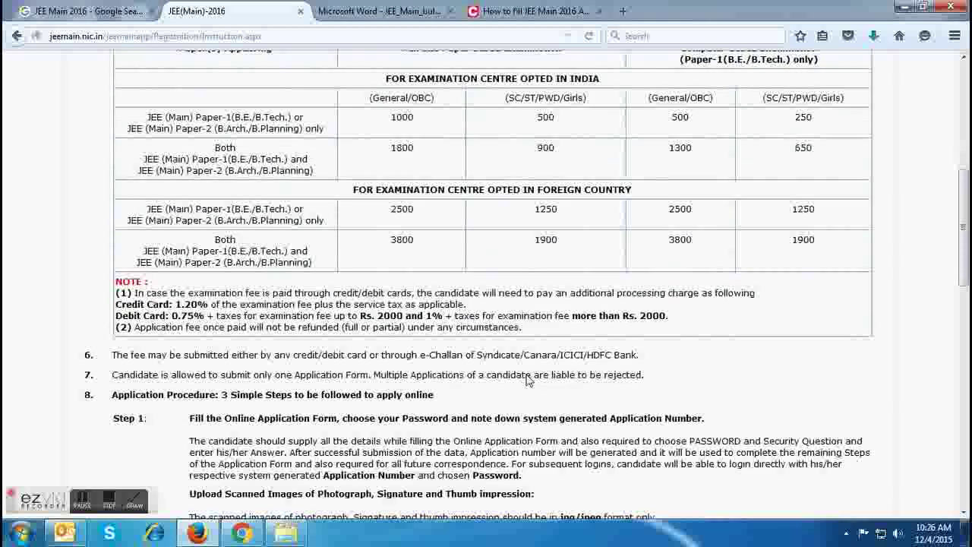
{"action": "scroll", "coordinate": [529, 379], "scroll_direction": "down", "scroll_amount": 3}
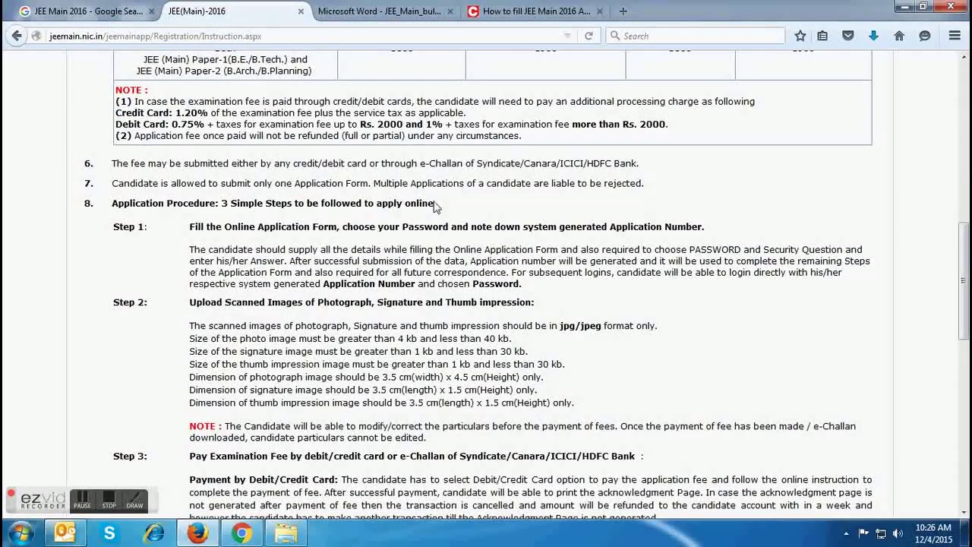
{"action": "scroll", "coordinate": [438, 307], "scroll_direction": "down", "scroll_amount": 2}
{"action": "scroll", "coordinate": [438, 307], "scroll_direction": "down", "scroll_amount": 6}
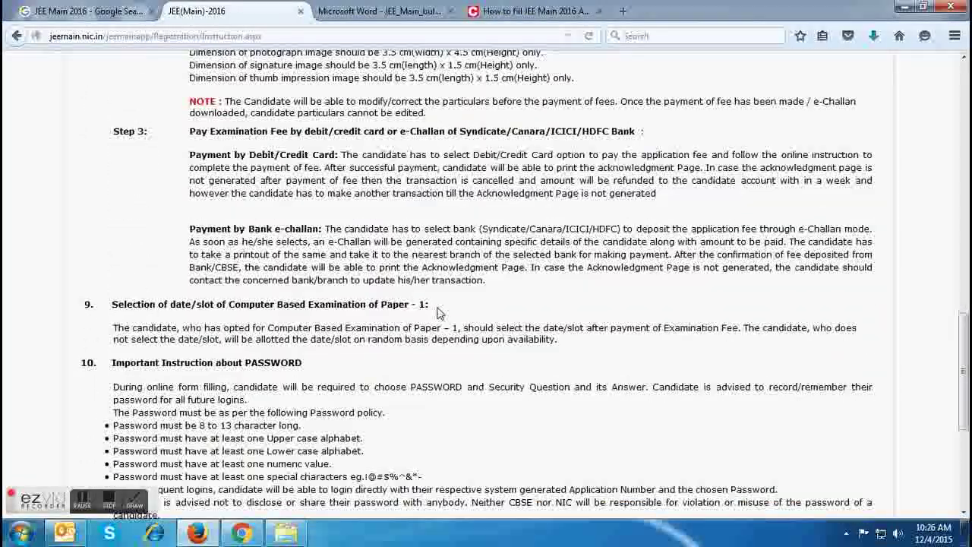
{"action": "scroll", "coordinate": [438, 311], "scroll_direction": "down", "scroll_amount": 2}
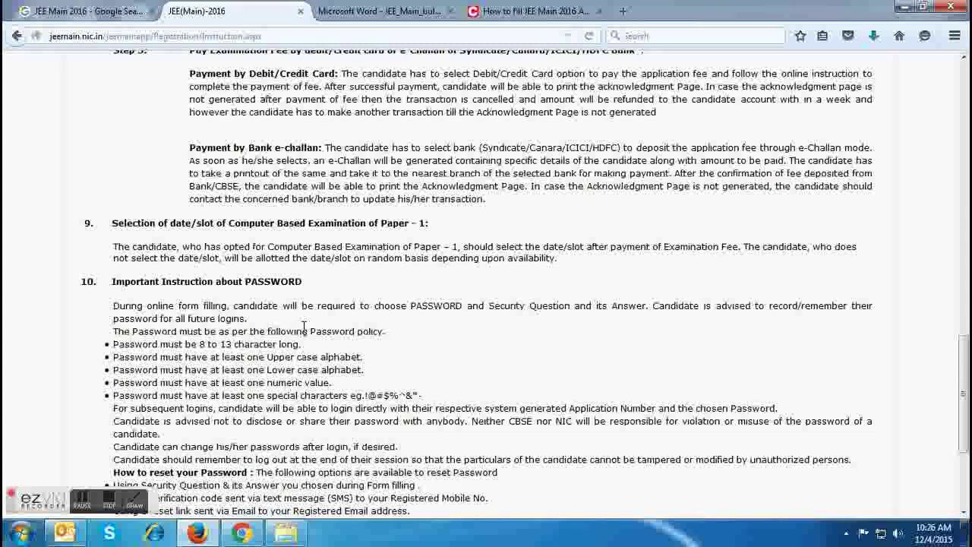
{"action": "scroll", "coordinate": [299, 280], "scroll_direction": "down", "scroll_amount": 2}
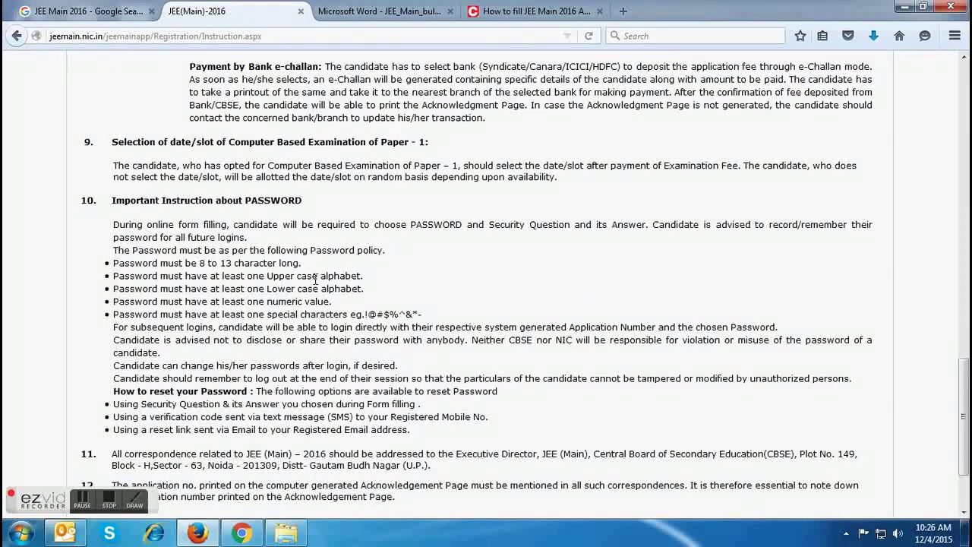
{"action": "scroll", "coordinate": [325, 364], "scroll_direction": "down", "scroll_amount": 2}
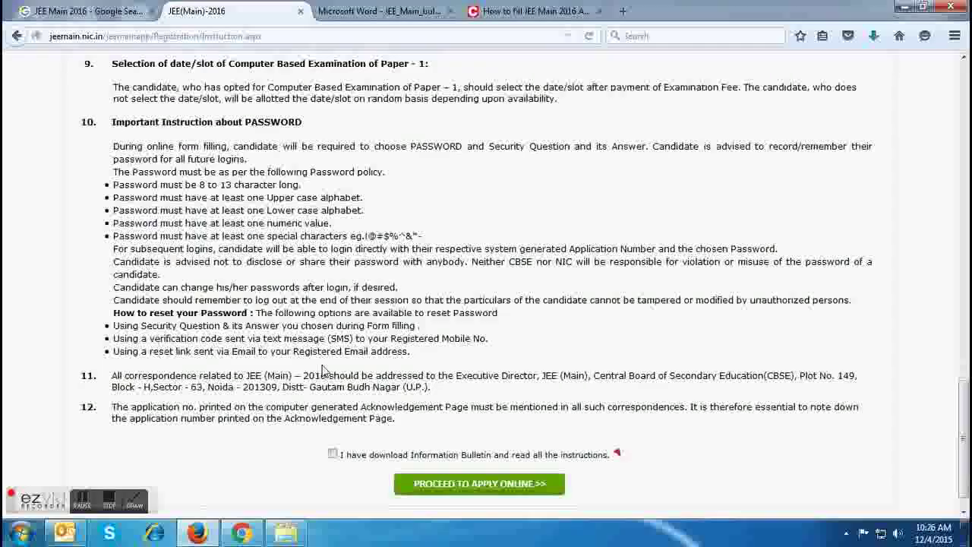
{"action": "scroll", "coordinate": [323, 370], "scroll_direction": "down", "scroll_amount": 1}
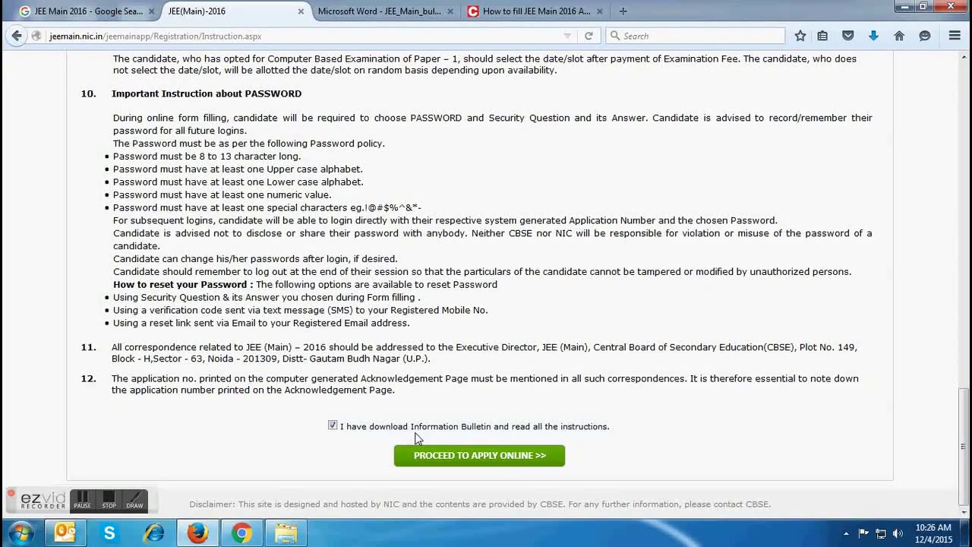
- Proceed to the eligibility-details form and show the State of Eligibility help note
{"action": "left_click", "coordinate": [475, 458]}
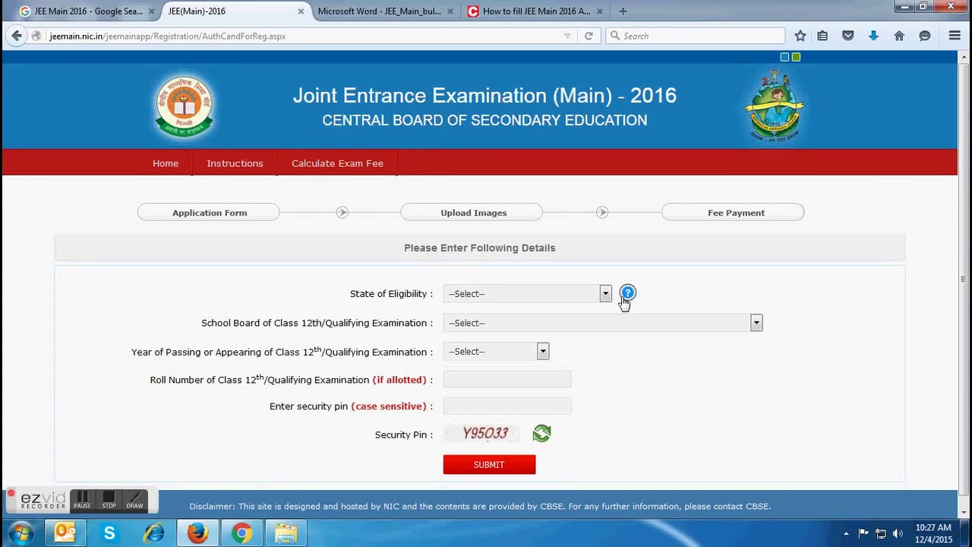
{"action": "left_click", "coordinate": [627, 296]}
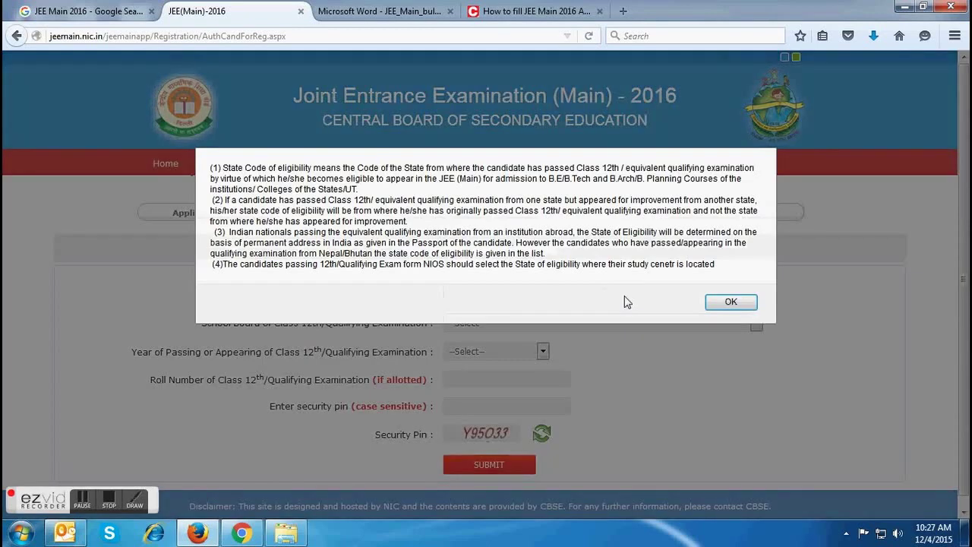
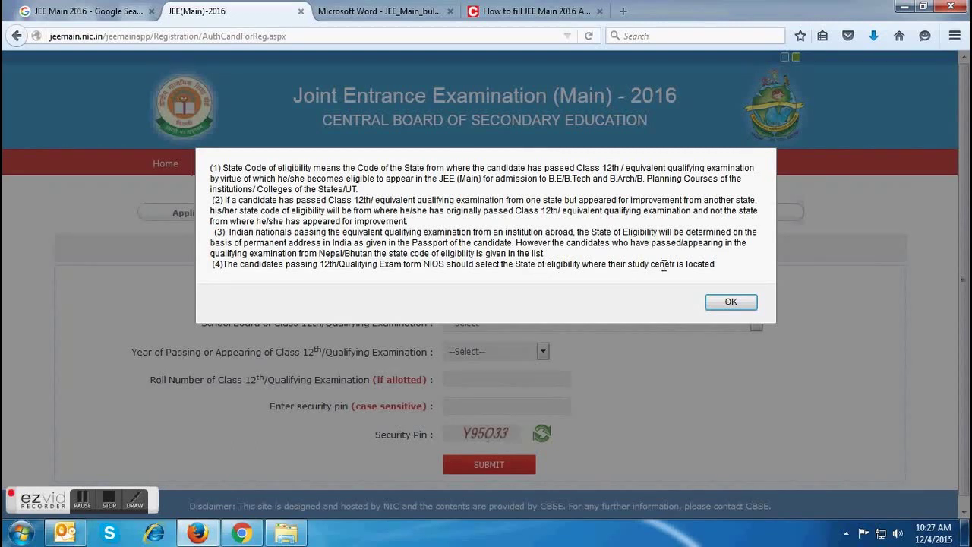
- Set both the state of eligibility and the school's state to DELHI
{"action": "left_click", "coordinate": [741, 304]}
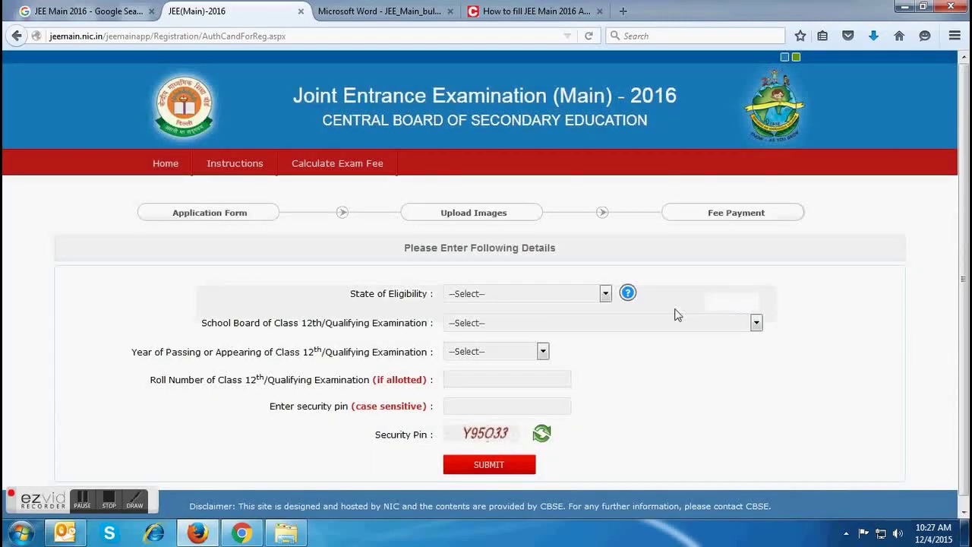
{"action": "left_click", "coordinate": [585, 295]}
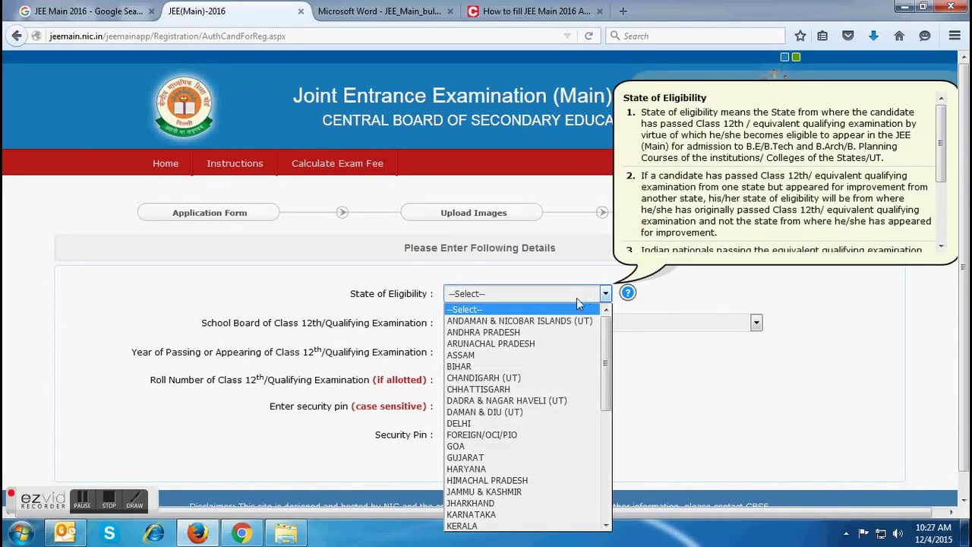
{"action": "left_click", "coordinate": [550, 423]}
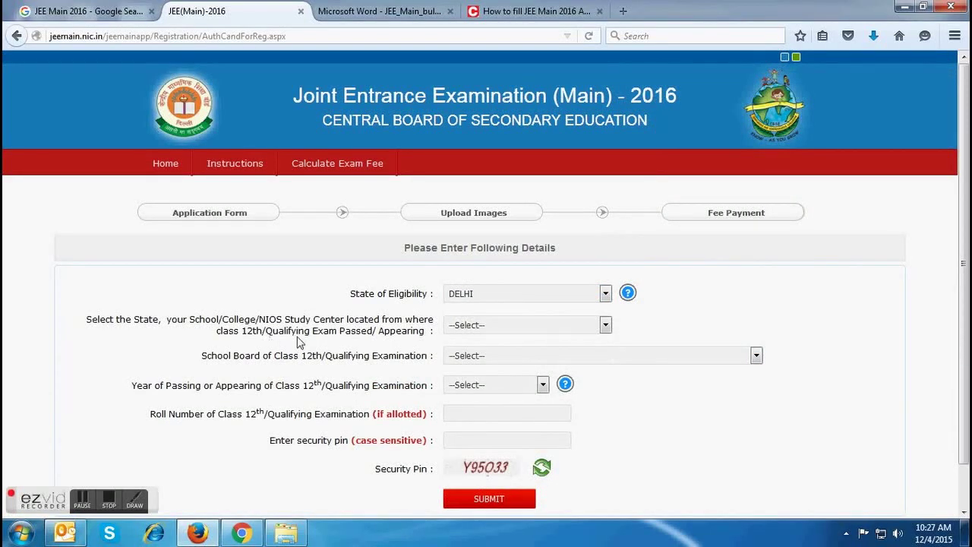
{"action": "left_click", "coordinate": [541, 326]}
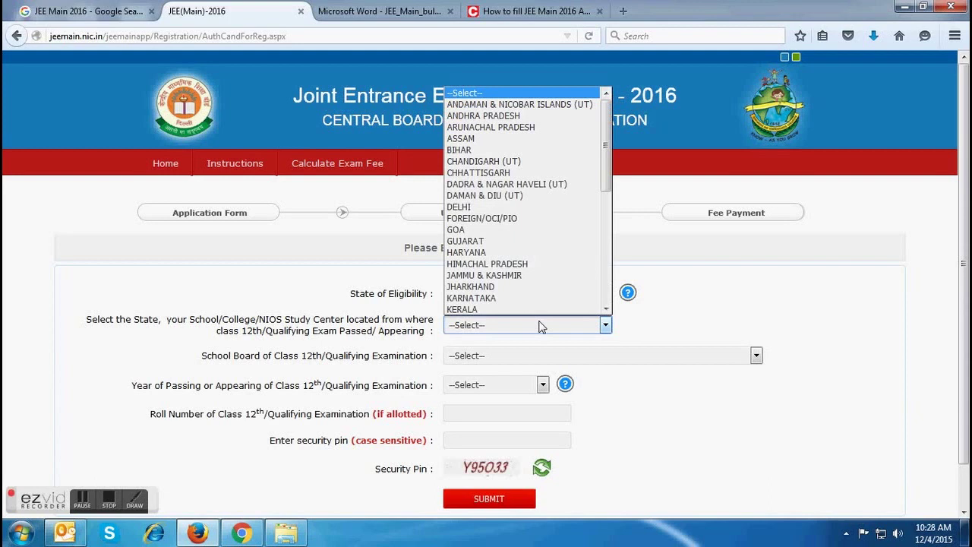
{"action": "left_click", "coordinate": [505, 209]}
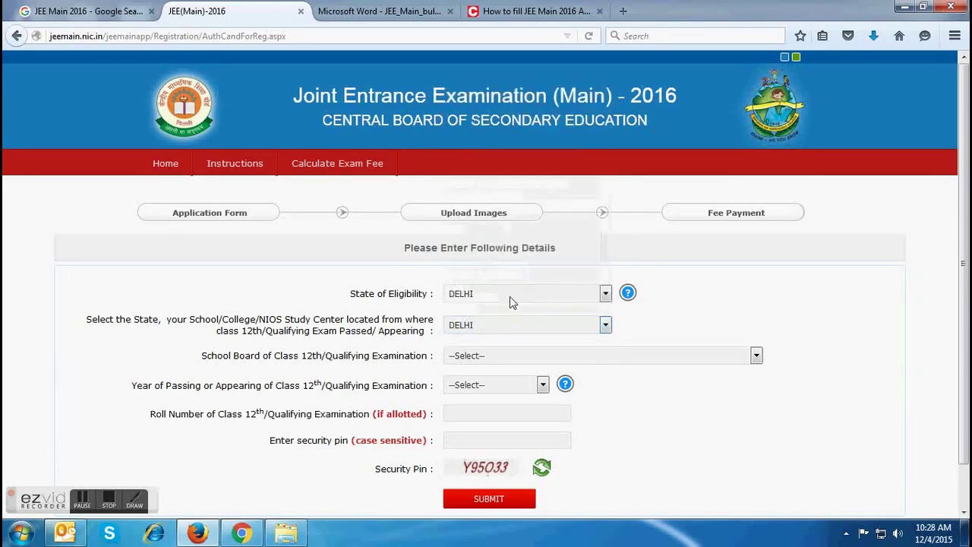
- Choose Central Board of Secondary Education as board and 2016 as passing year
{"action": "left_click", "coordinate": [509, 356]}
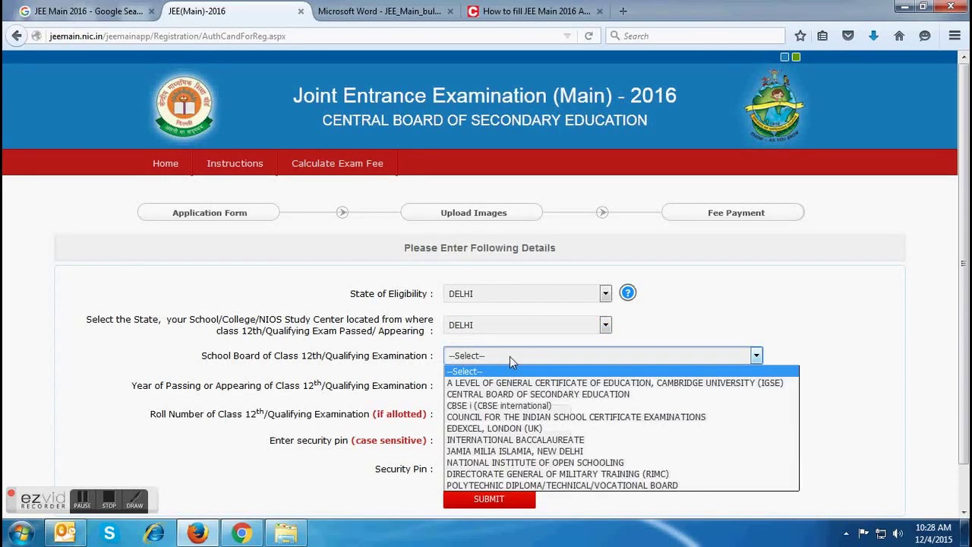
{"action": "left_click", "coordinate": [517, 395]}
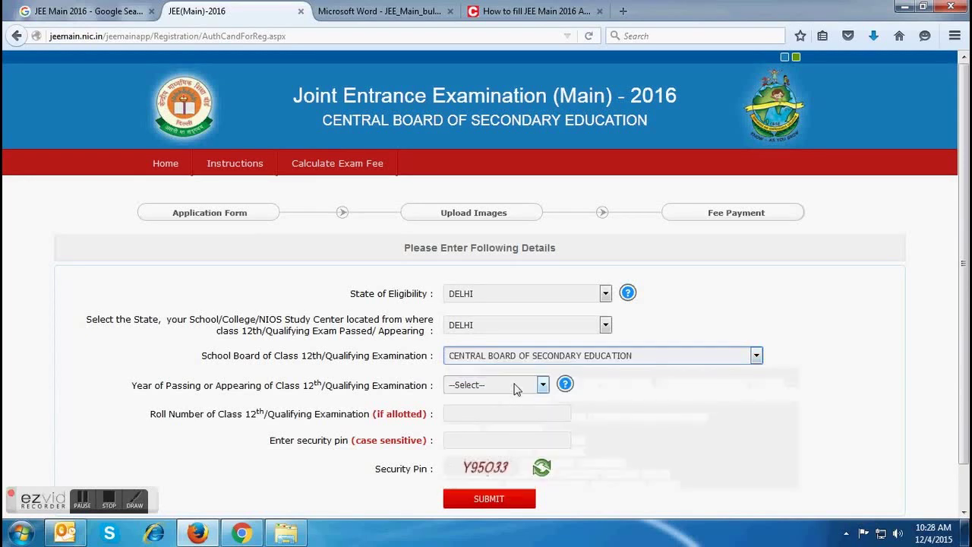
{"action": "left_click", "coordinate": [506, 389]}
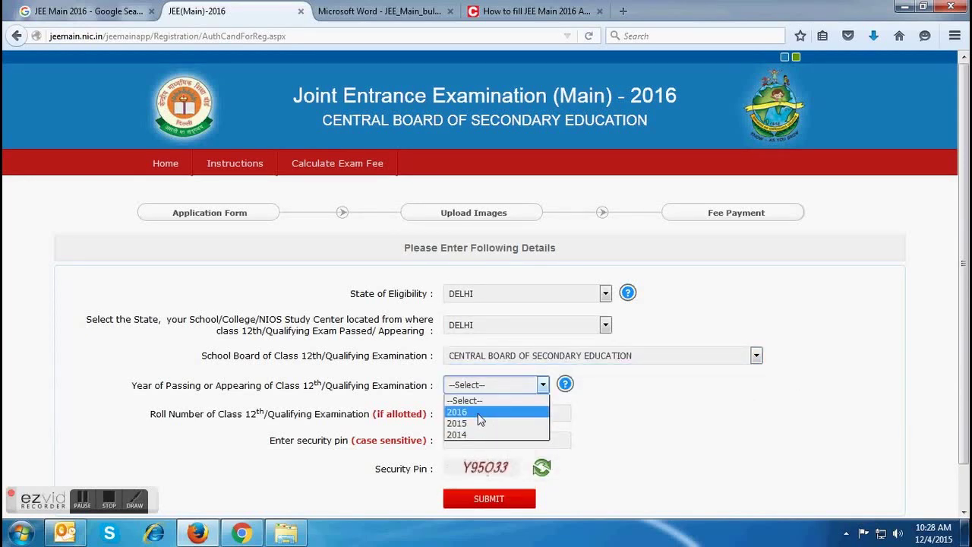
{"action": "left_click", "coordinate": [479, 414]}
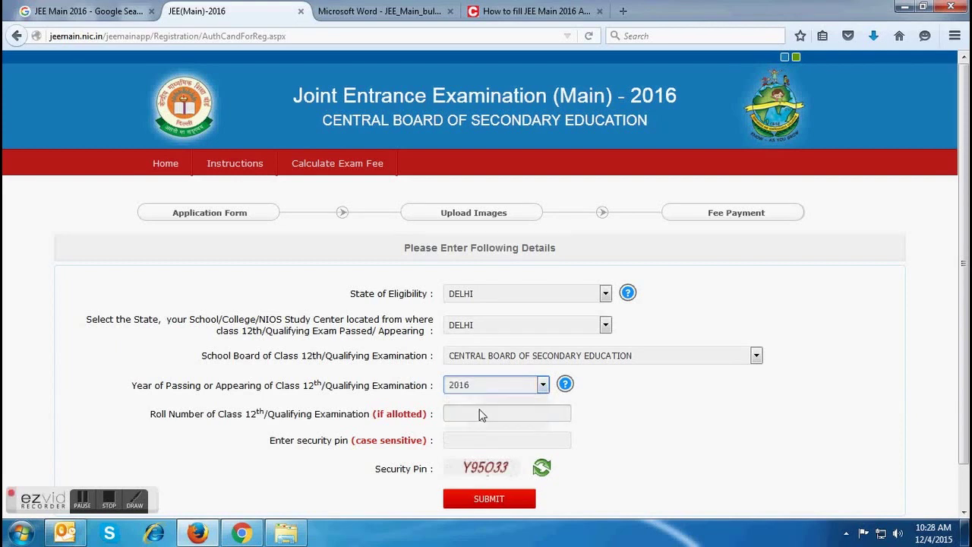
{"action": "left_click", "coordinate": [569, 389]}
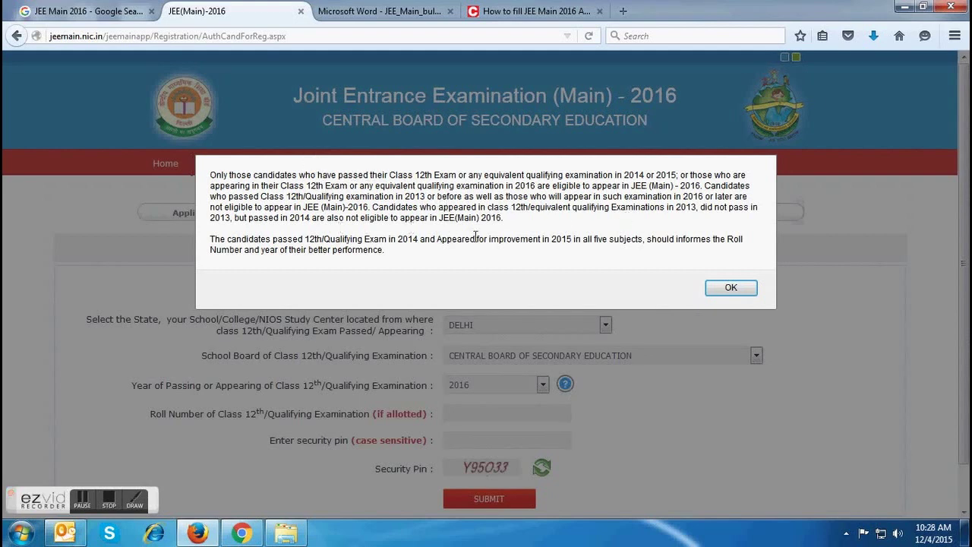
{"action": "left_click", "coordinate": [729, 290]}
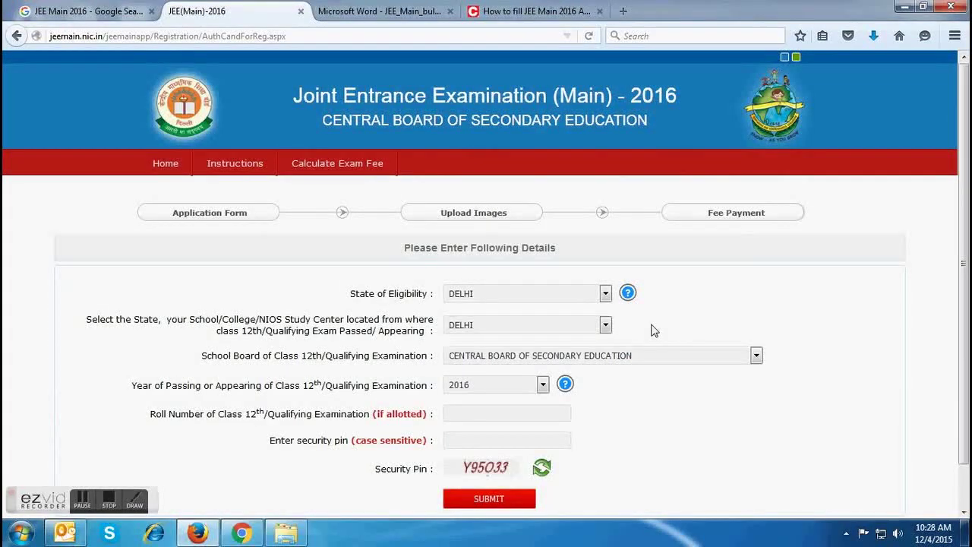
{"action": "left_click", "coordinate": [494, 446]}
- Enter the displayed security pin and submit the eligibility details
{"action": "scroll", "coordinate": [494, 446], "scroll_direction": "down", "scroll_amount": 1}
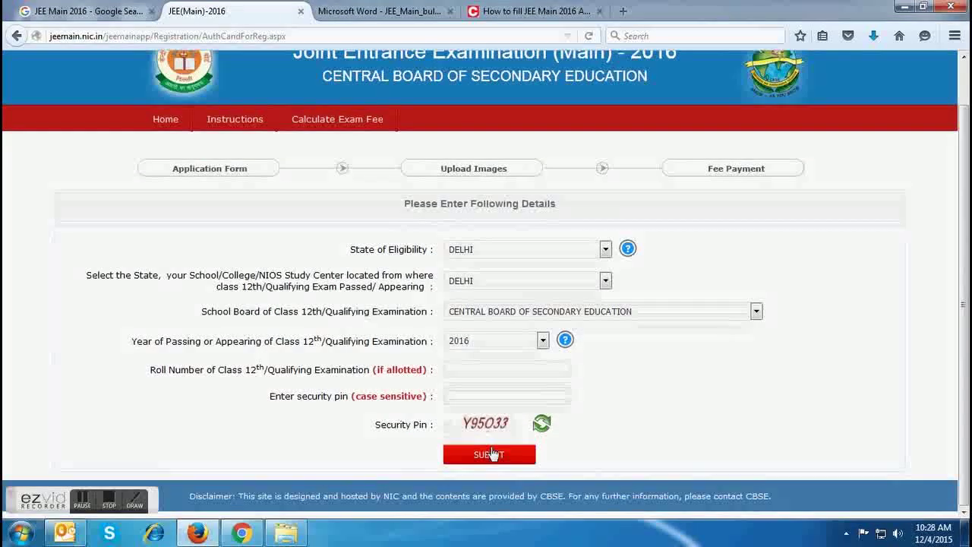
{"action": "left_click", "coordinate": [481, 397]}
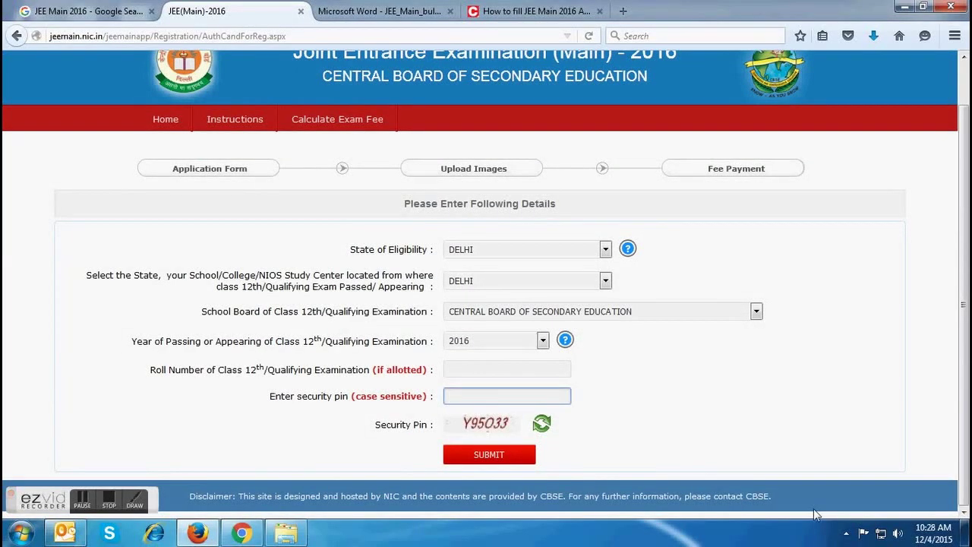
{"action": "type", "text": "Y95033"}
{"action": "left_click", "coordinate": [505, 462]}
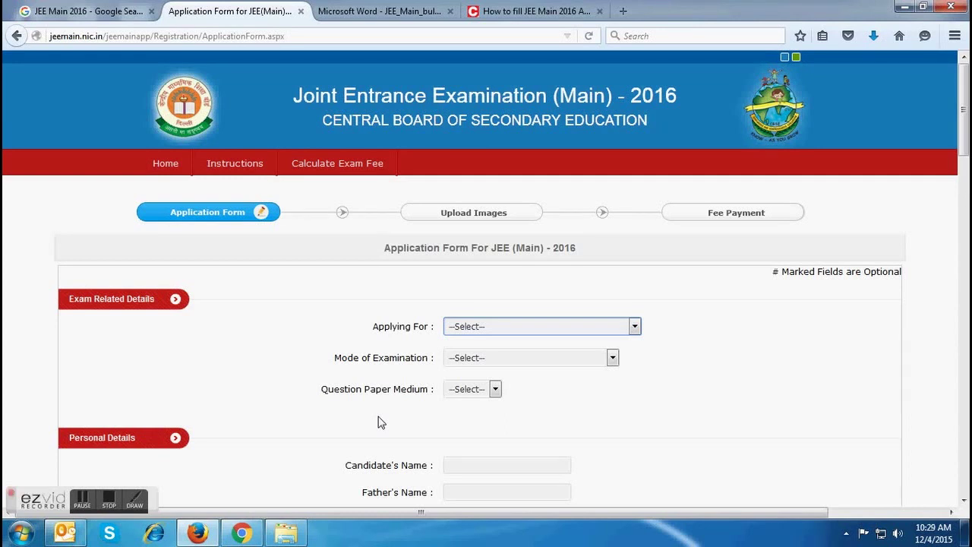
- Apply for Paper-1 (B.E./B.Tech.) only as a computer based examination
{"action": "scroll", "coordinate": [389, 422], "scroll_direction": "down", "scroll_amount": 2}
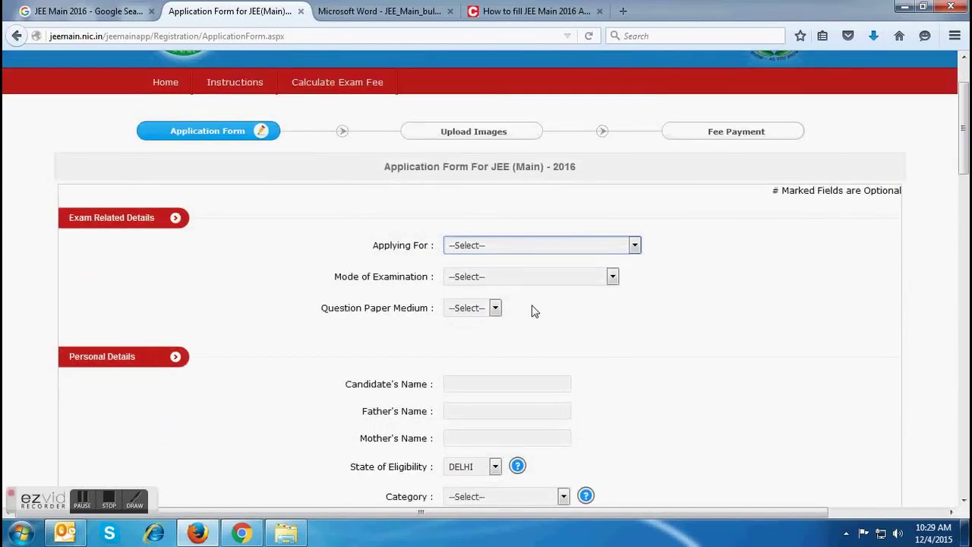
{"action": "left_click", "coordinate": [608, 251]}
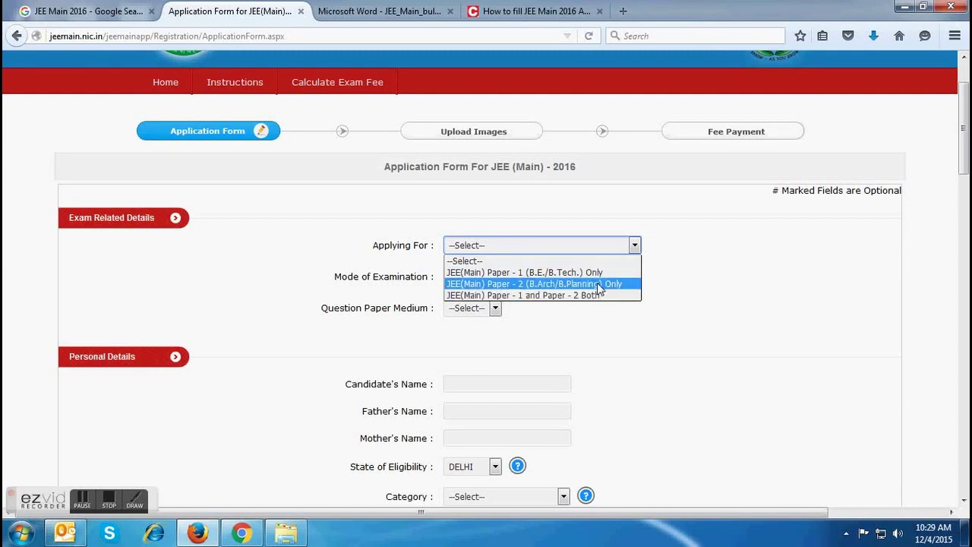
{"action": "left_click", "coordinate": [592, 272]}
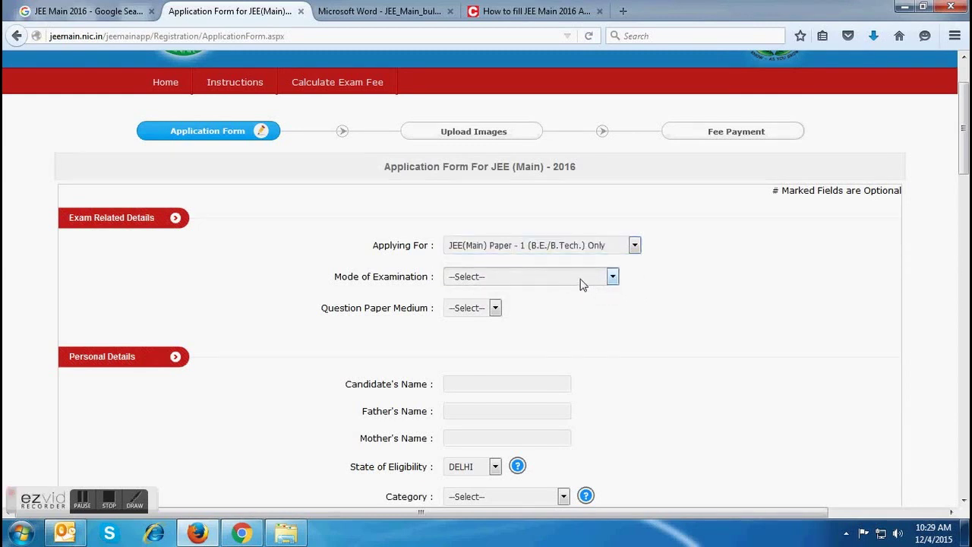
{"action": "left_click", "coordinate": [580, 279]}
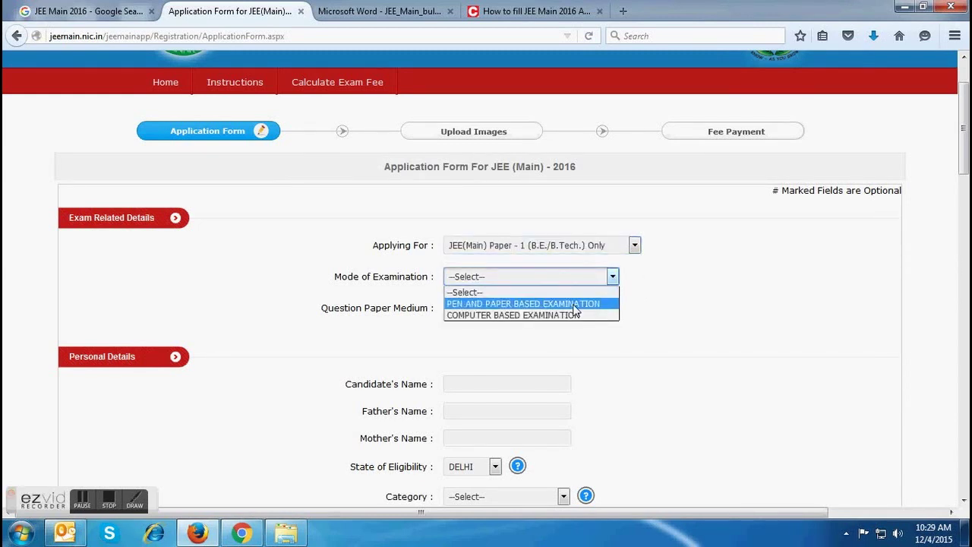
{"action": "left_click", "coordinate": [575, 304]}
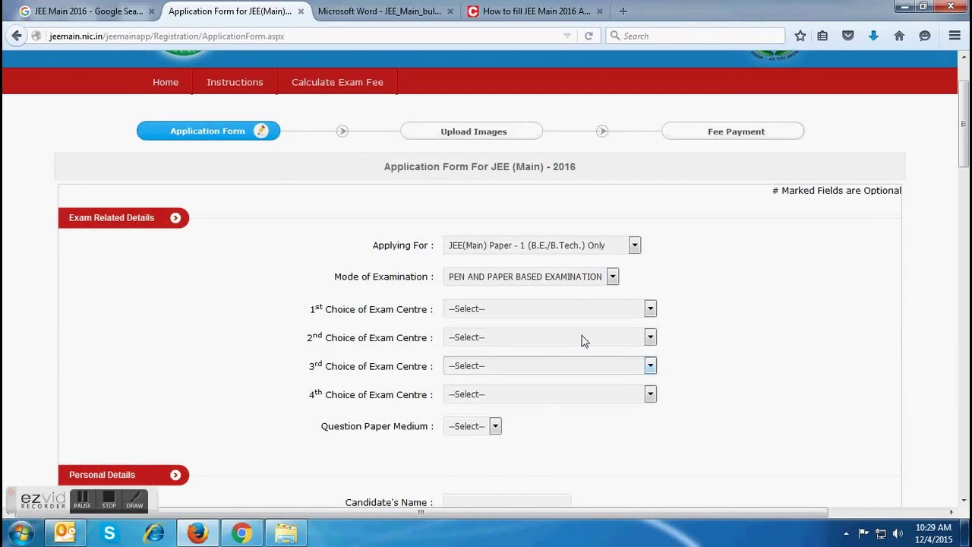
{"action": "left_click", "coordinate": [612, 278]}
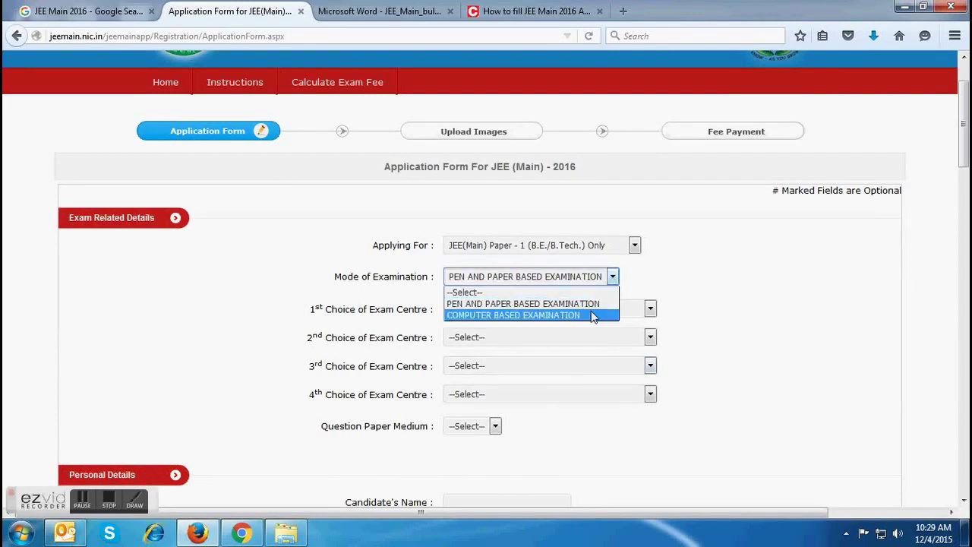
{"action": "left_click", "coordinate": [593, 316]}
- Choose DELHI/NEW DELHI as the exam centre and ENGLISH as the question paper medium
{"action": "left_click", "coordinate": [491, 309]}
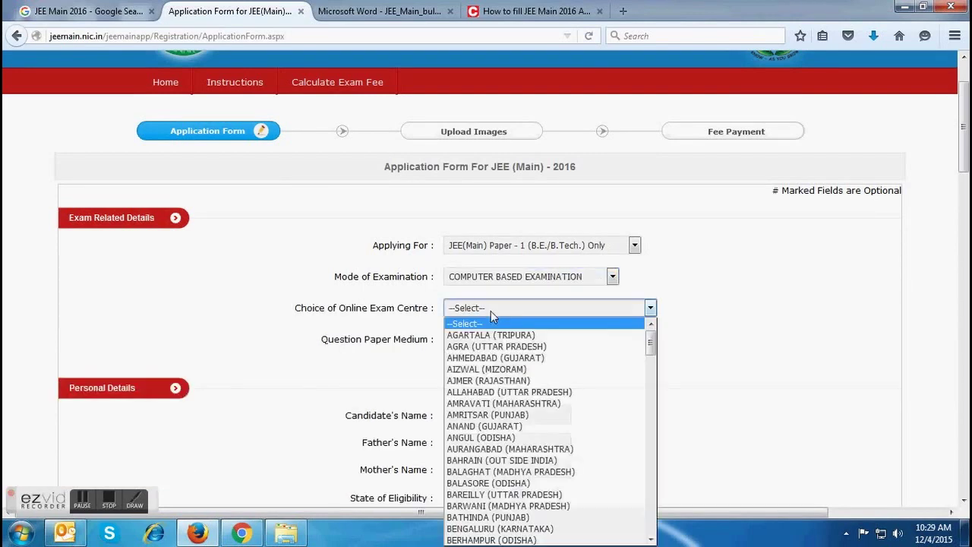
{"action": "left_click", "coordinate": [491, 311]}
{"action": "scroll", "coordinate": [493, 334], "scroll_direction": "down", "scroll_amount": 2}
{"action": "left_click", "coordinate": [507, 230]}
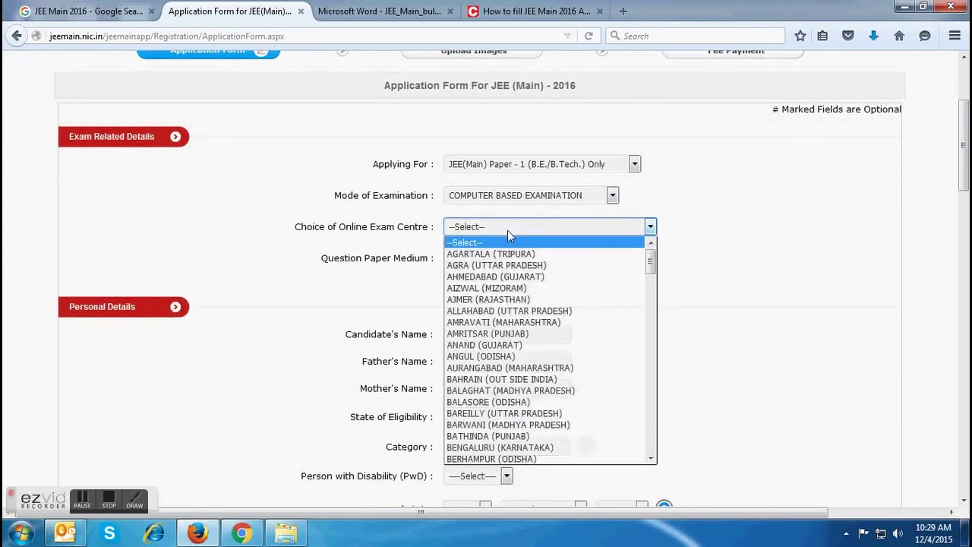
{"action": "scroll", "coordinate": [501, 376], "scroll_direction": "down", "scroll_amount": 5}
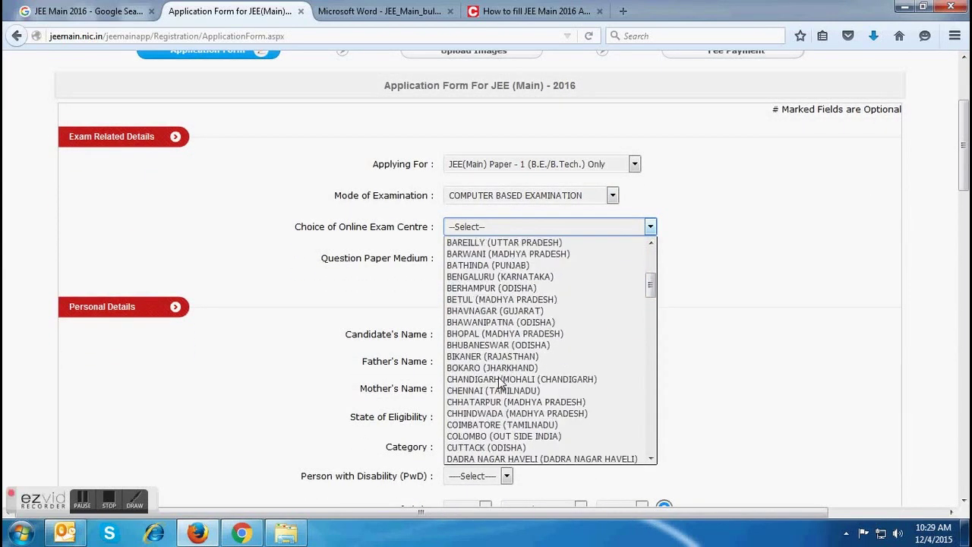
{"action": "scroll", "coordinate": [500, 382], "scroll_direction": "down", "scroll_amount": 4}
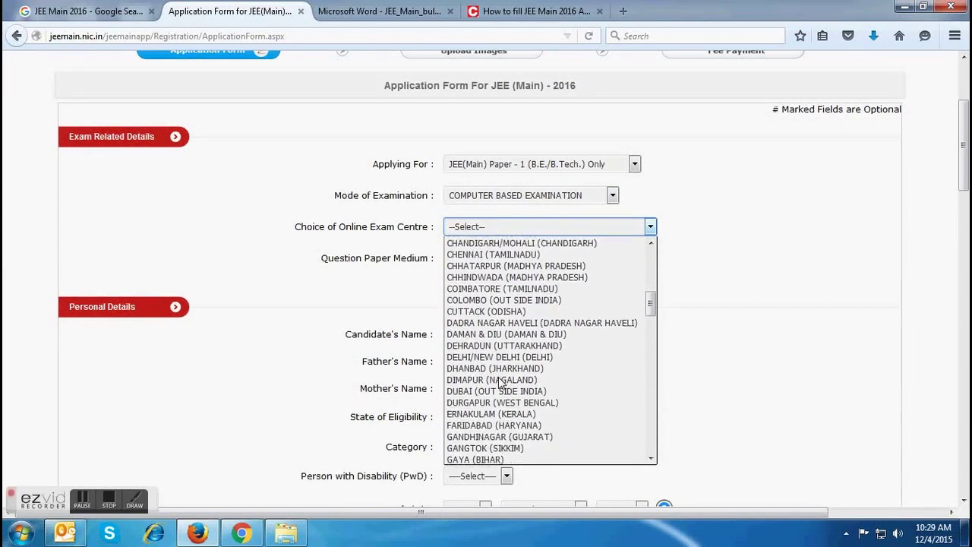
{"action": "left_click", "coordinate": [495, 357]}
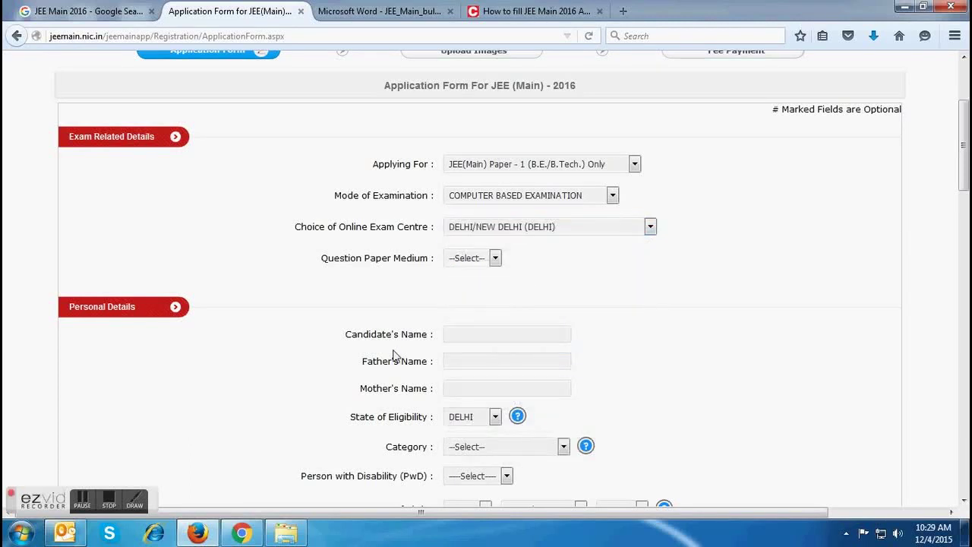
{"action": "left_click", "coordinate": [495, 258]}
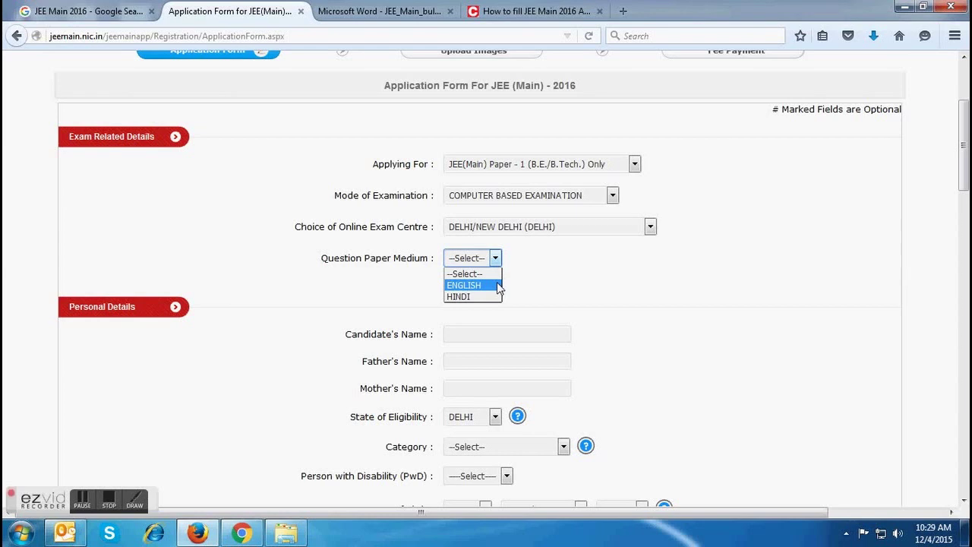
{"action": "left_click", "coordinate": [497, 286]}
{"action": "left_click", "coordinate": [510, 335]}
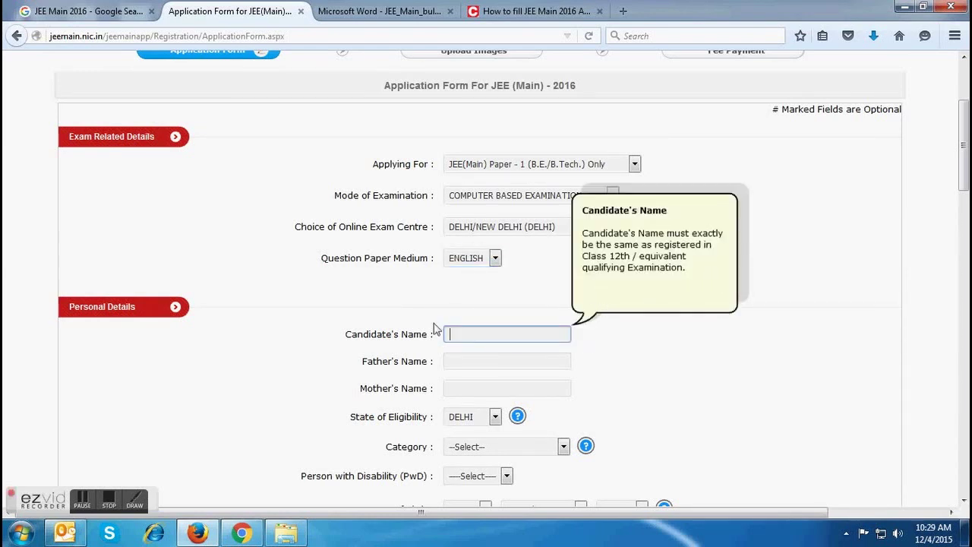
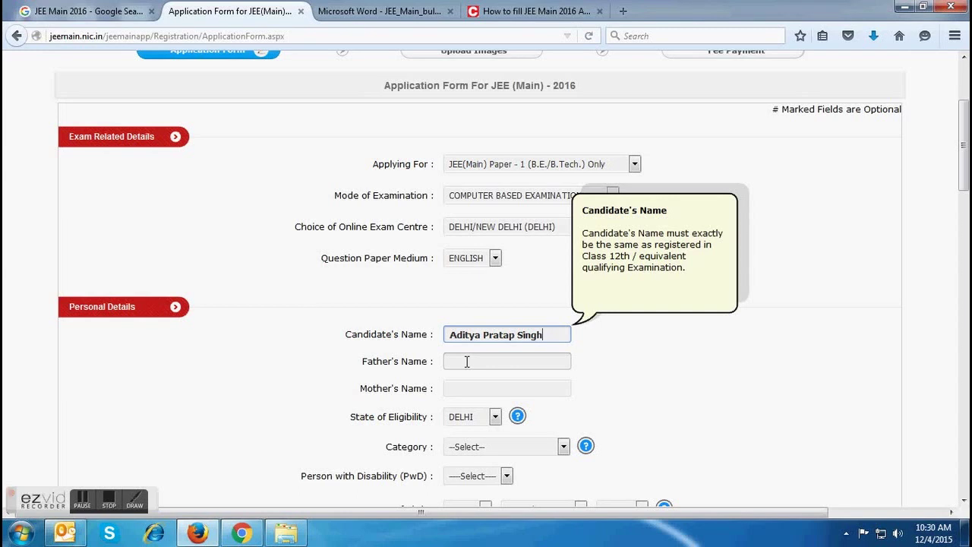
- Enter the candidate's full name and the father's name
{"action": "left_click", "coordinate": [467, 361]}
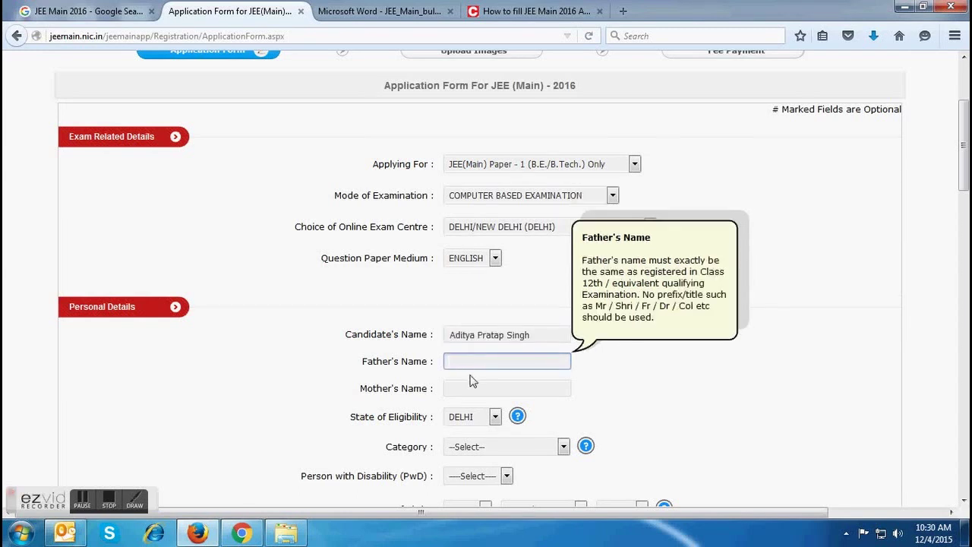
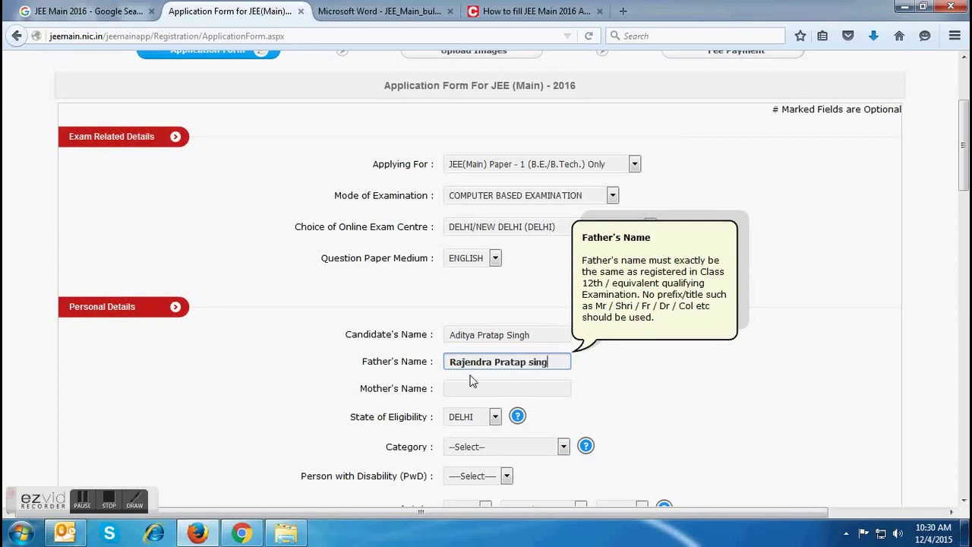
- Capitalise the surname in Father's Name and enter the mother's name
{"action": "left_click", "coordinate": [535, 362]}
{"action": "key", "text": "BackSpace"}
{"action": "type", "text": "S"}
{"action": "left_click", "coordinate": [541, 391]}
{"action": "scroll", "coordinate": [488, 380], "scroll_direction": "down", "scroll_amount": 3}
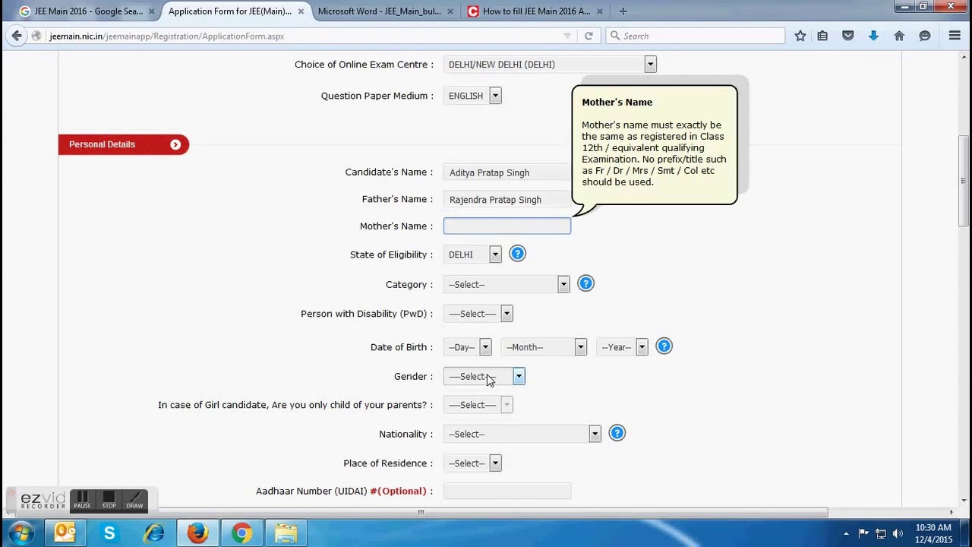
- Set Category to GENERAL and the PwD disability answer to No
{"action": "left_click", "coordinate": [490, 284]}
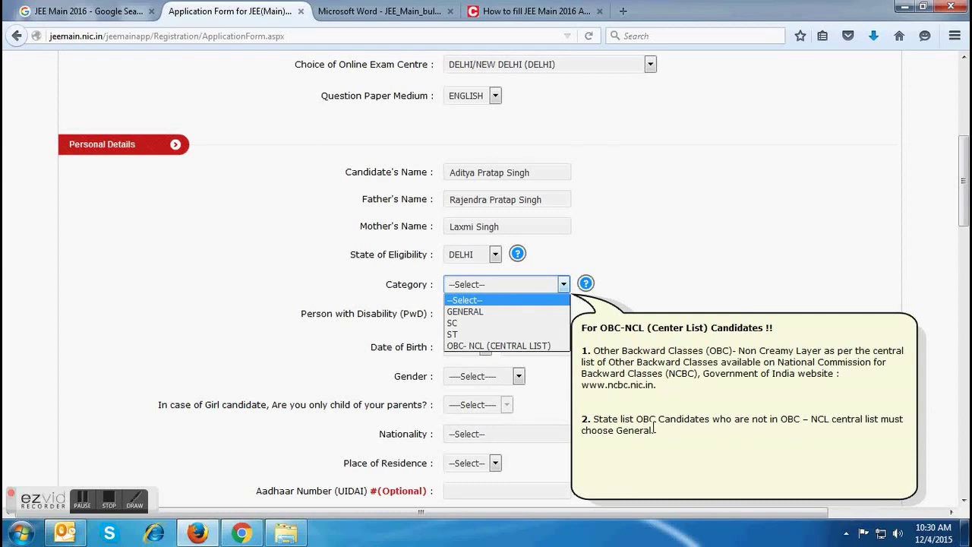
{"action": "left_click", "coordinate": [479, 312]}
{"action": "left_click", "coordinate": [477, 314]}
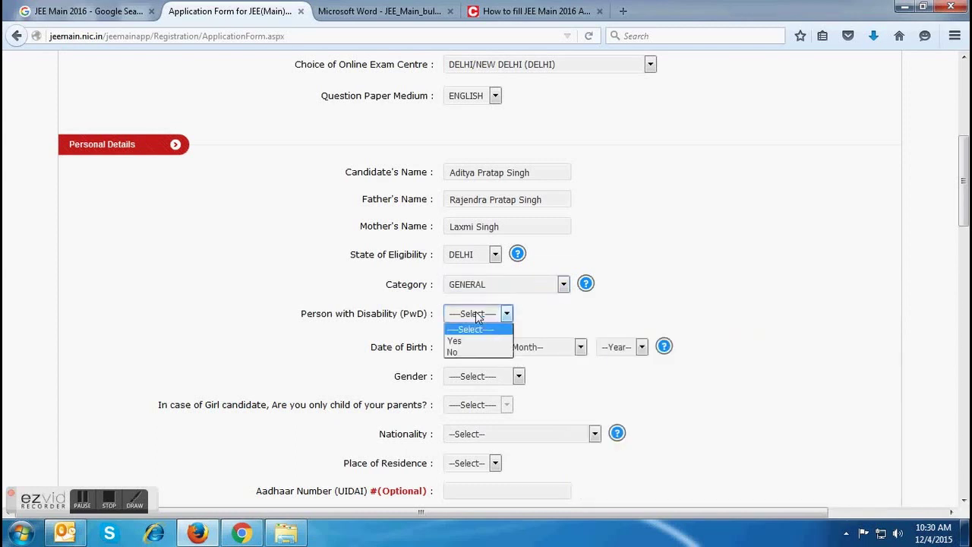
{"action": "left_click", "coordinate": [476, 352]}
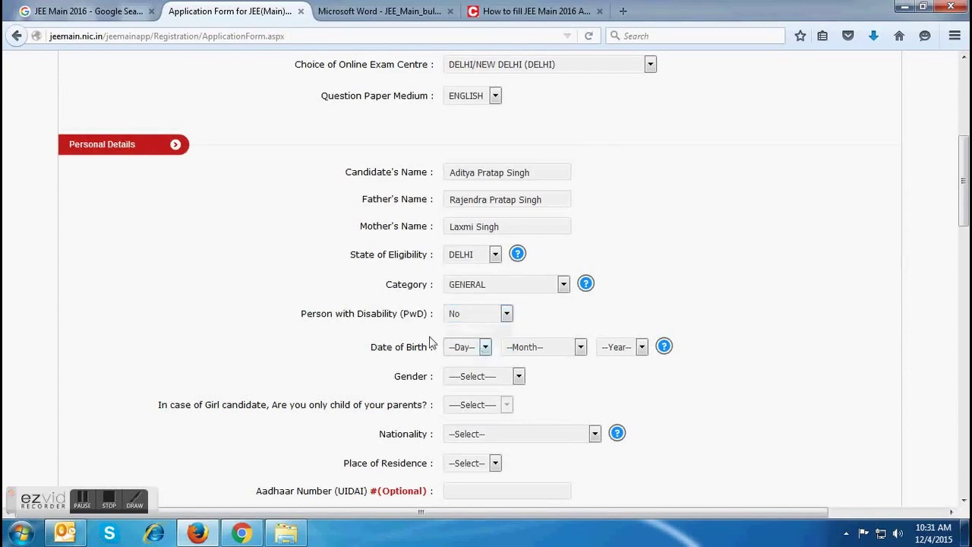
- Set the date of birth day to 16 and month to May (05)
{"action": "scroll", "coordinate": [321, 301], "scroll_direction": "down", "scroll_amount": 4}
{"action": "left_click", "coordinate": [467, 185]}
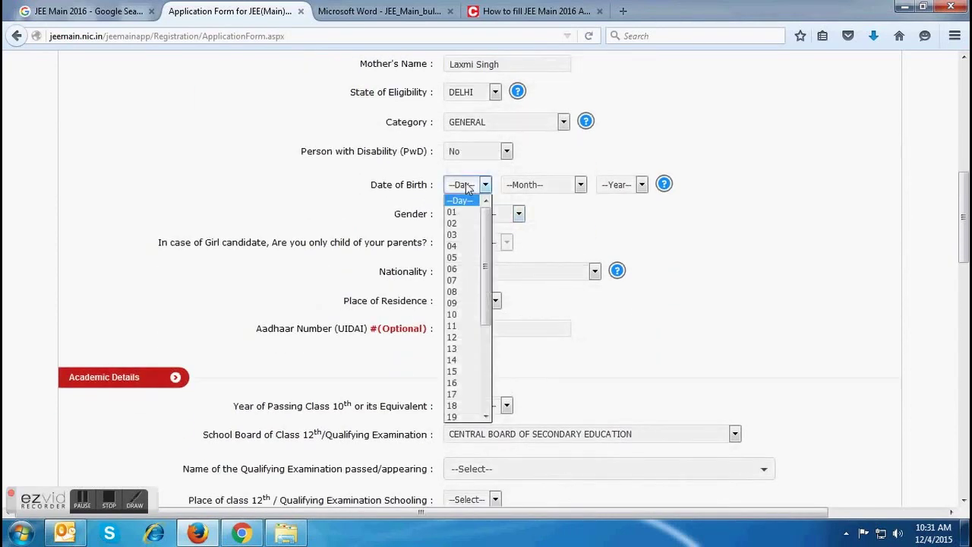
{"action": "left_click", "coordinate": [460, 384]}
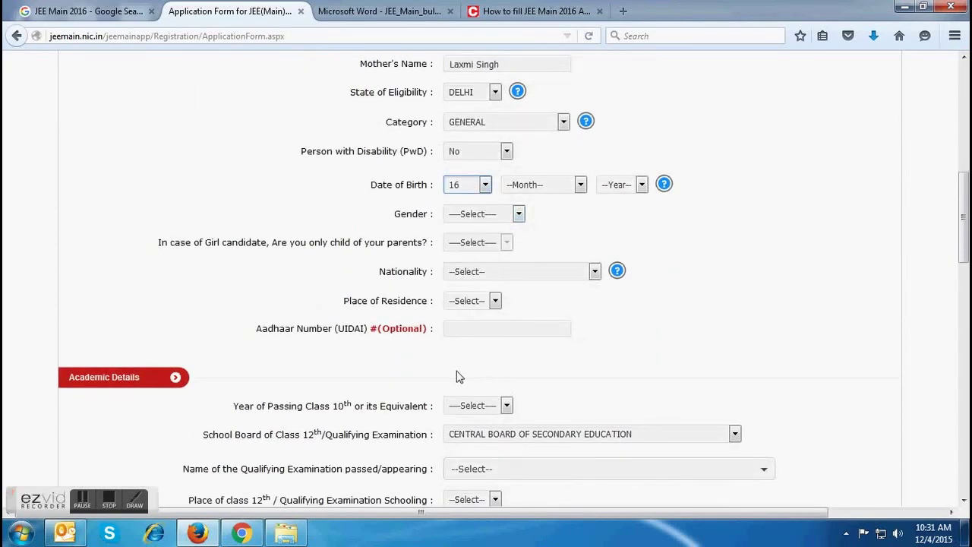
{"action": "left_click", "coordinate": [566, 185]}
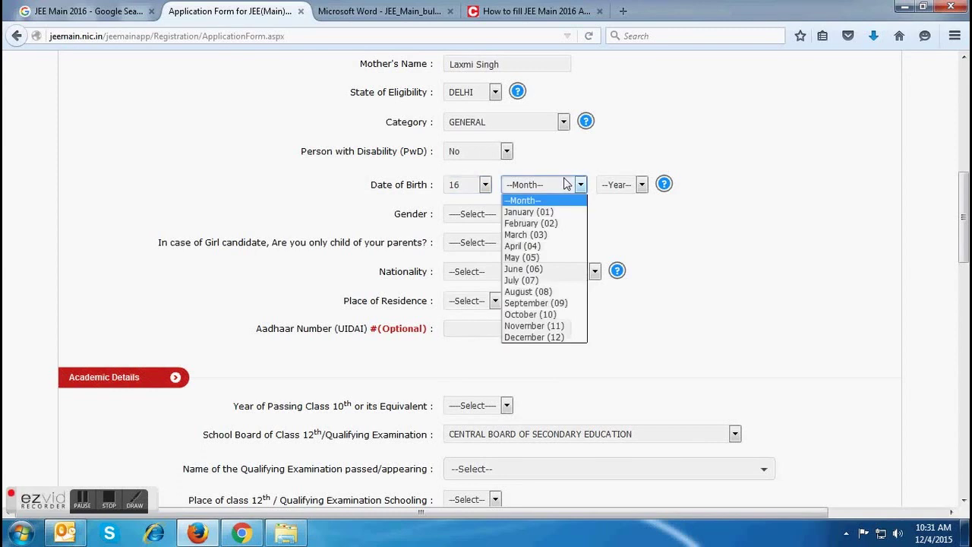
{"action": "left_click", "coordinate": [560, 257]}
{"action": "left_click", "coordinate": [619, 188]}
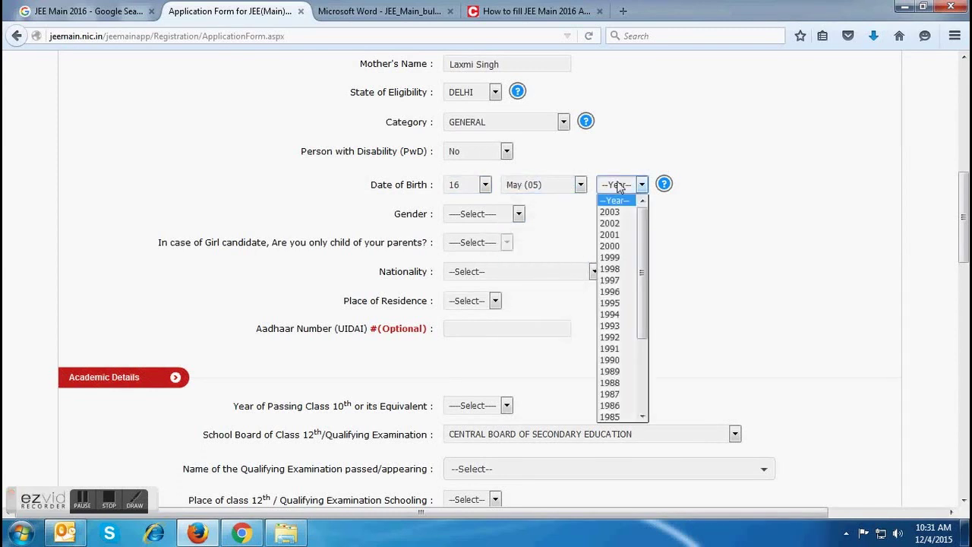
- Choose birth year 1998, gender MALE, nationality INDIAN and residence URBAN
{"action": "left_click", "coordinate": [609, 271]}
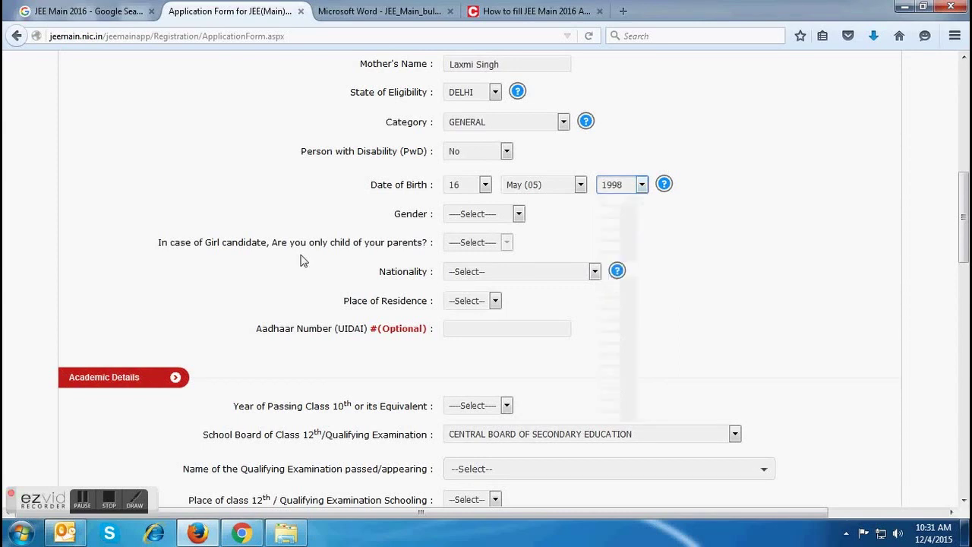
{"action": "left_click", "coordinate": [507, 220]}
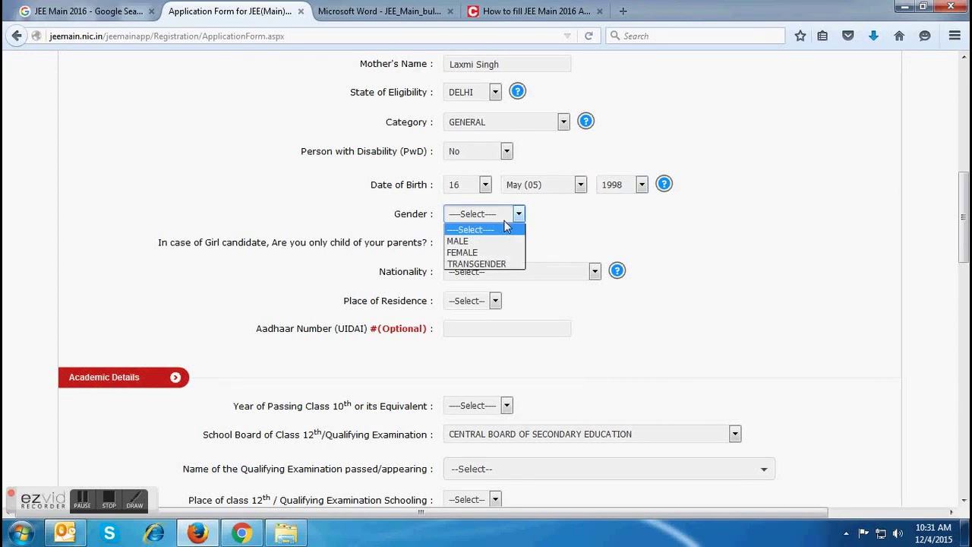
{"action": "left_click", "coordinate": [506, 241]}
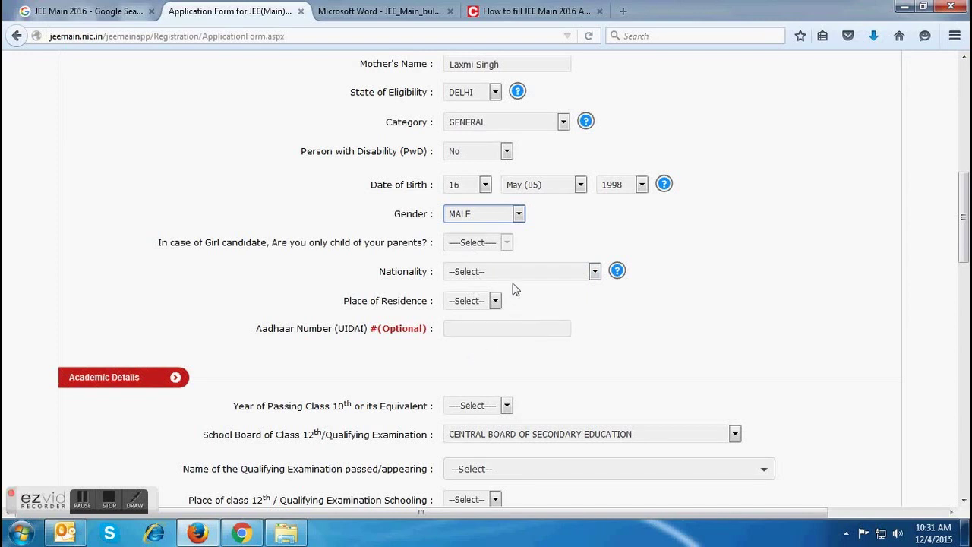
{"action": "left_click", "coordinate": [514, 273]}
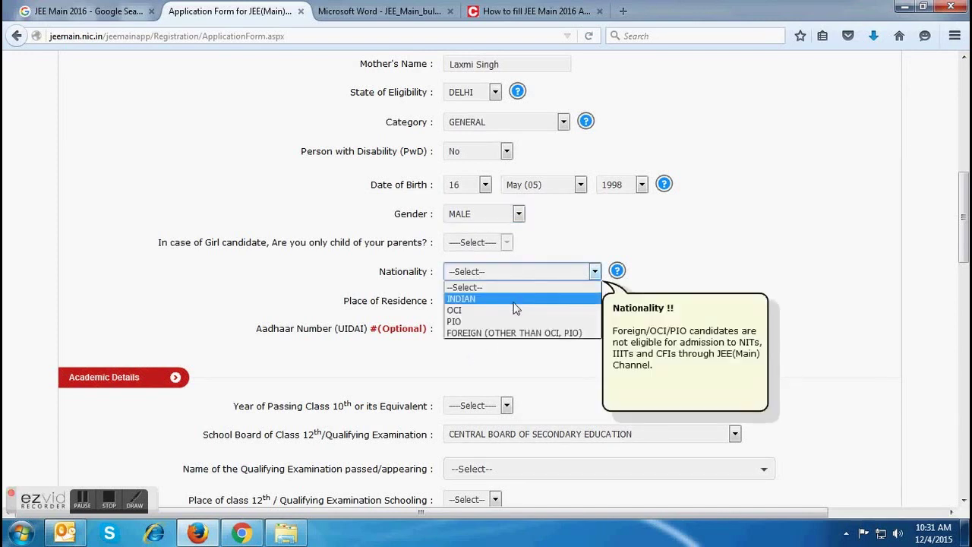
{"action": "left_click", "coordinate": [516, 304]}
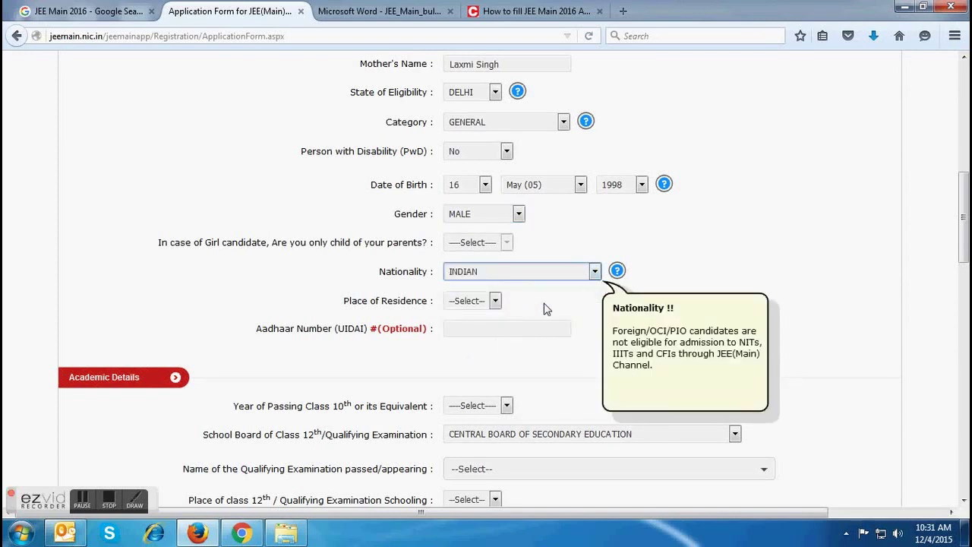
{"action": "left_click", "coordinate": [498, 304]}
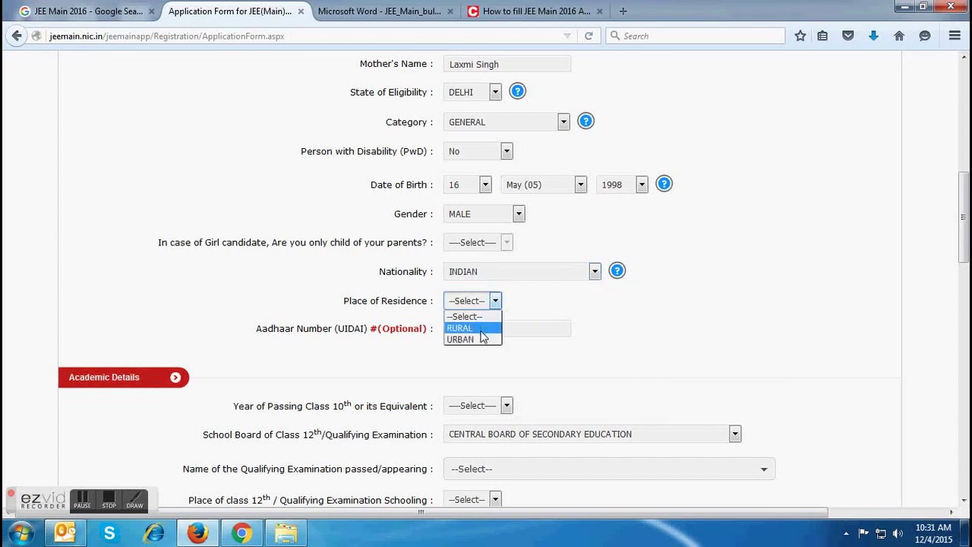
{"action": "left_click", "coordinate": [483, 339]}
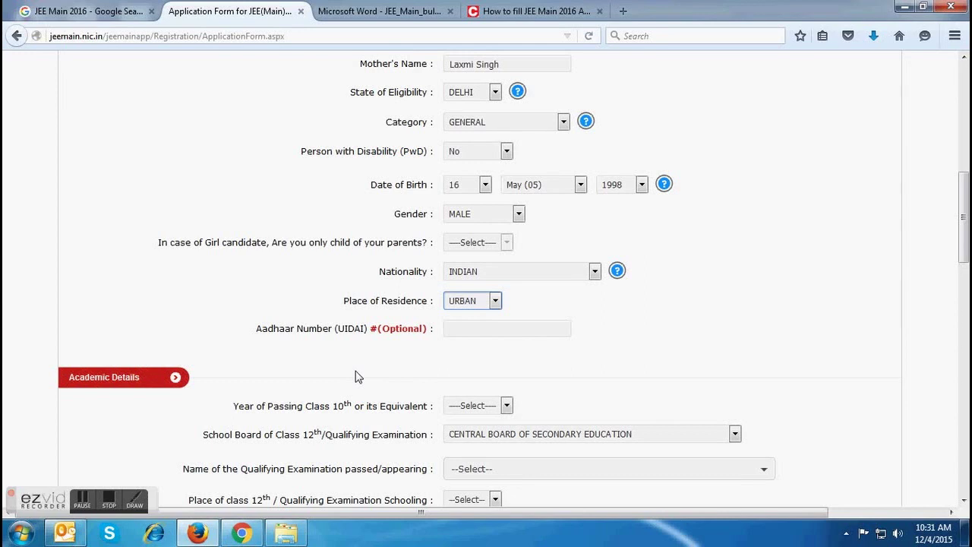
- Set Class 10th passing year to 2014 and the qualifying exam to the 10+2 final examination
{"action": "scroll", "coordinate": [359, 377], "scroll_direction": "down", "scroll_amount": 5}
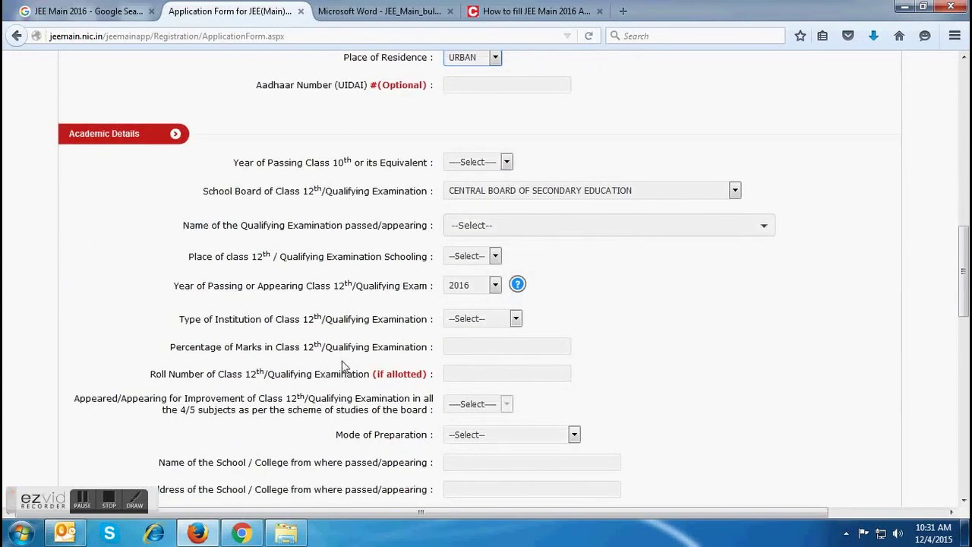
{"action": "left_click", "coordinate": [503, 161]}
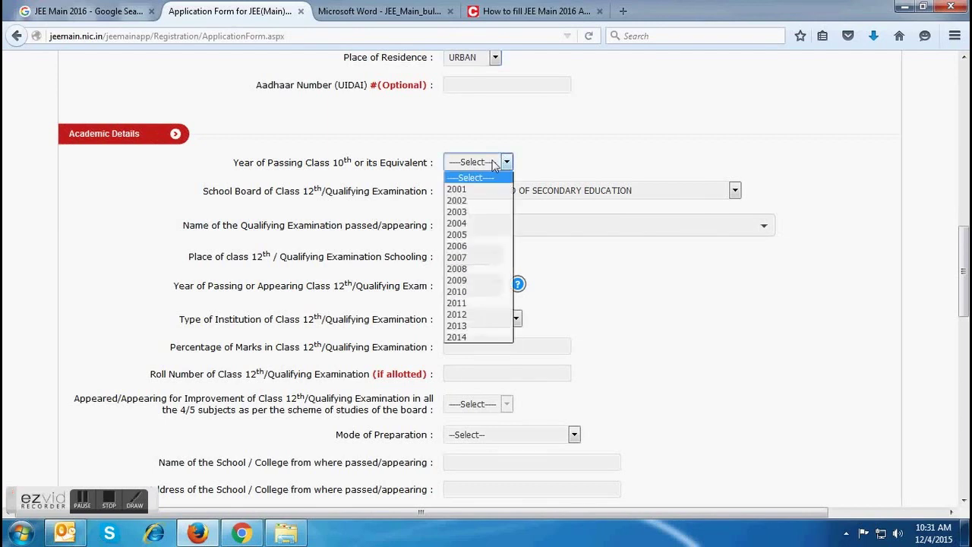
{"action": "left_click", "coordinate": [470, 336]}
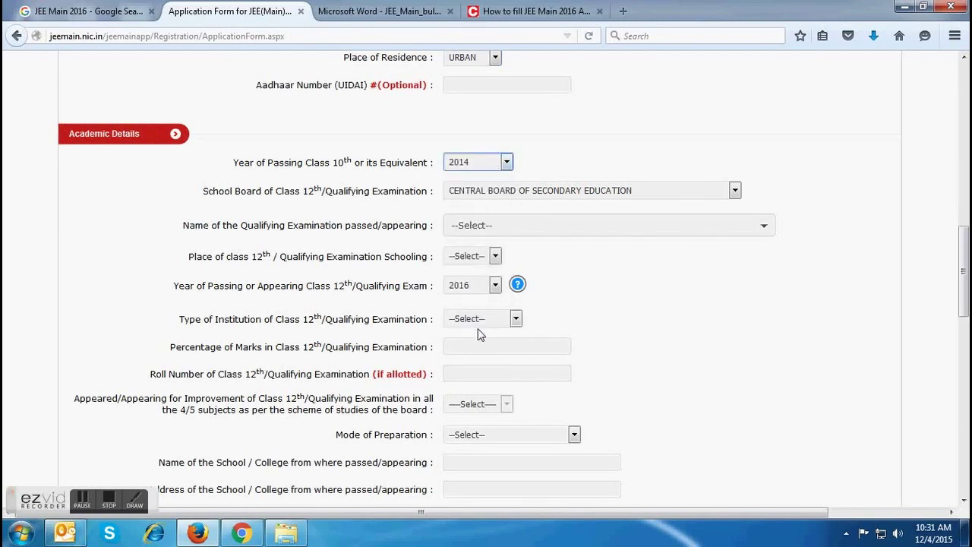
{"action": "left_click", "coordinate": [471, 226]}
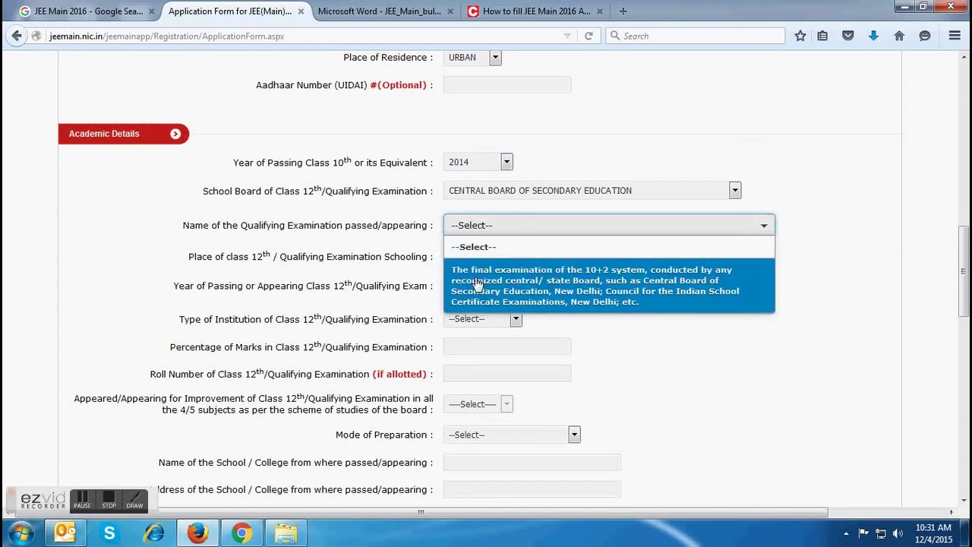
{"action": "left_click", "coordinate": [477, 284]}
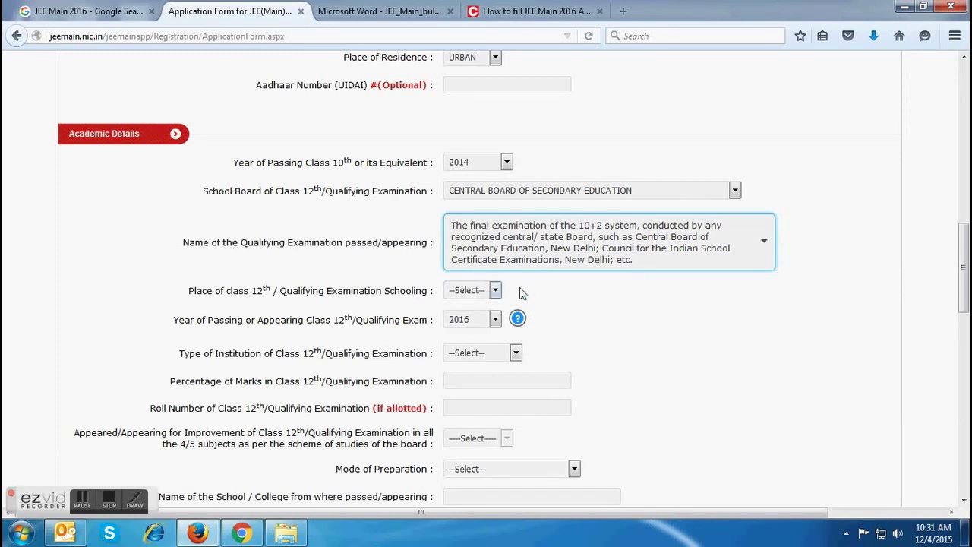
- Set Class 12th schooling place to CITY and institution type to PRIVATE
{"action": "left_click", "coordinate": [495, 291]}
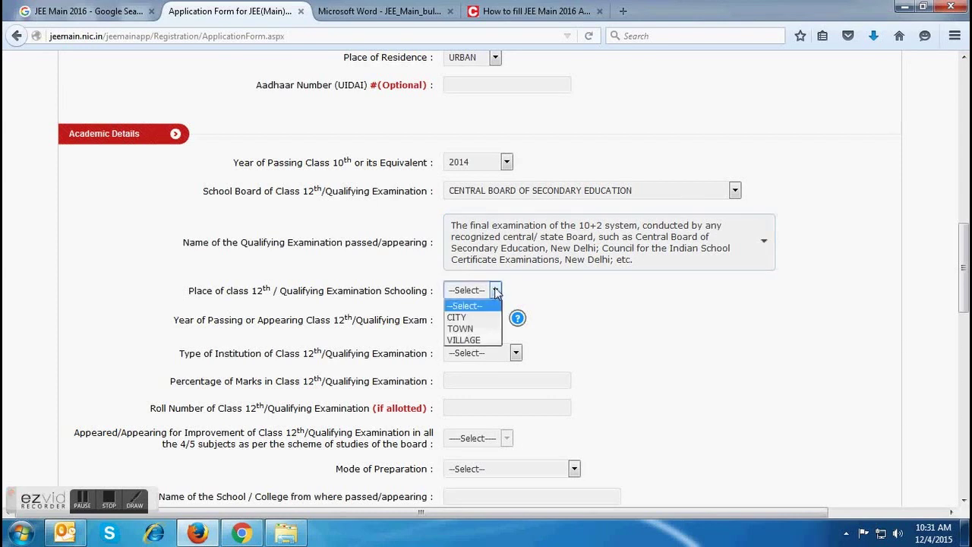
{"action": "left_click", "coordinate": [486, 317]}
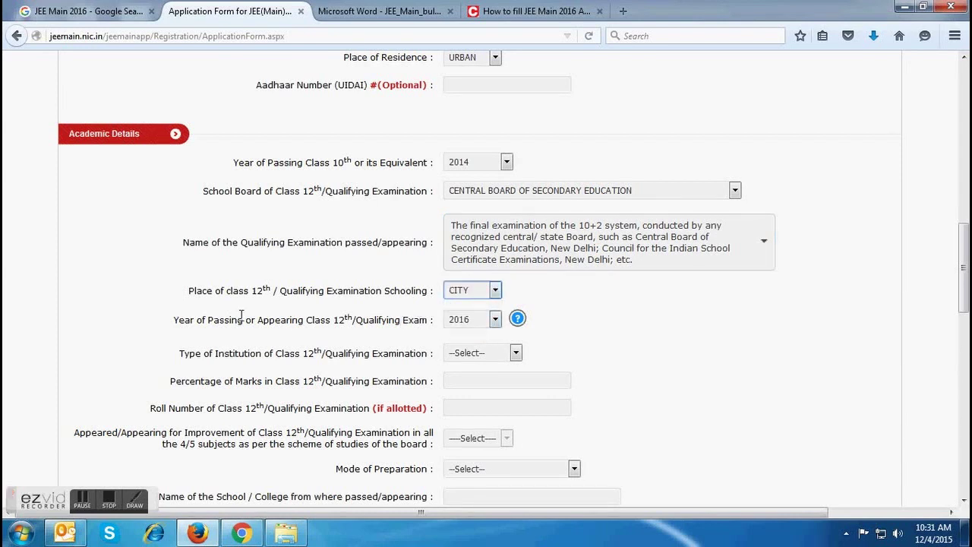
{"action": "scroll", "coordinate": [116, 316], "scroll_direction": "down", "scroll_amount": 2}
{"action": "scroll", "coordinate": [116, 316], "scroll_direction": "down", "scroll_amount": 2}
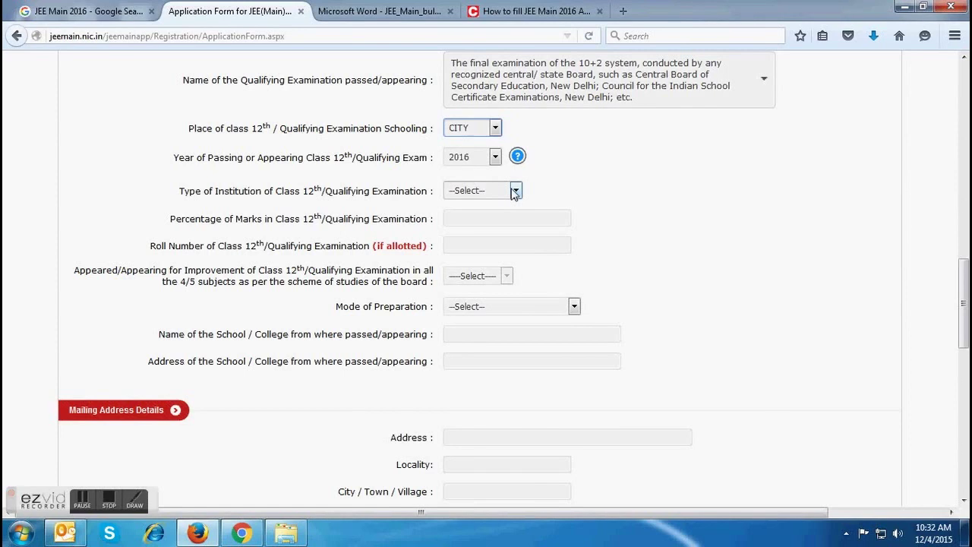
{"action": "left_click", "coordinate": [515, 191]}
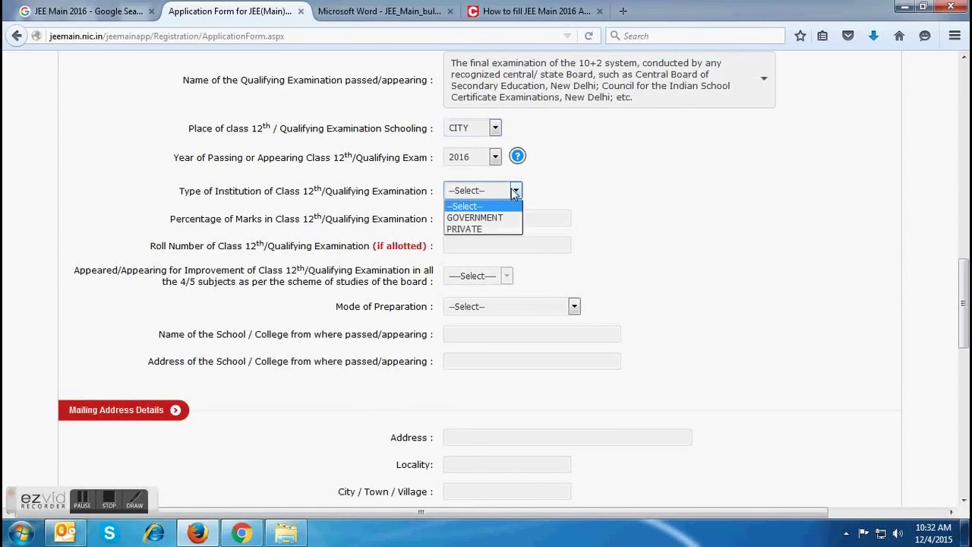
{"action": "left_click", "coordinate": [495, 230]}
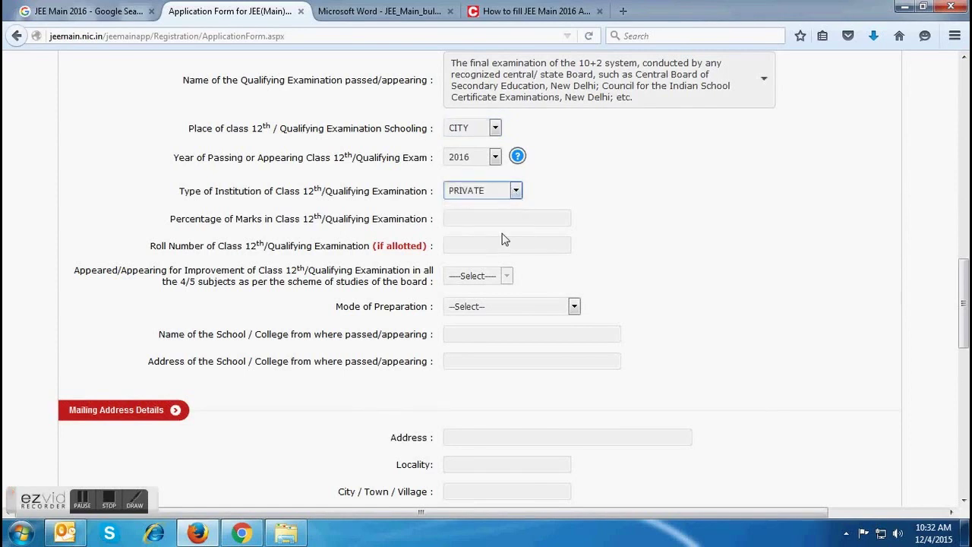
{"action": "scroll", "coordinate": [501, 239], "scroll_direction": "down", "scroll_amount": 2}
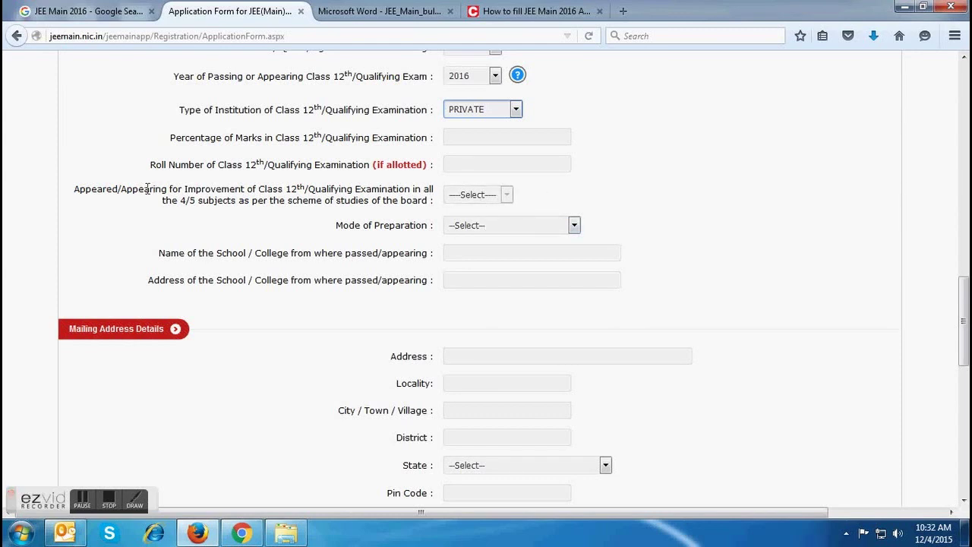
- Set Mode of Preparation to COACHING and school name to 'Delhi Public School'
{"action": "left_click", "coordinate": [486, 222]}
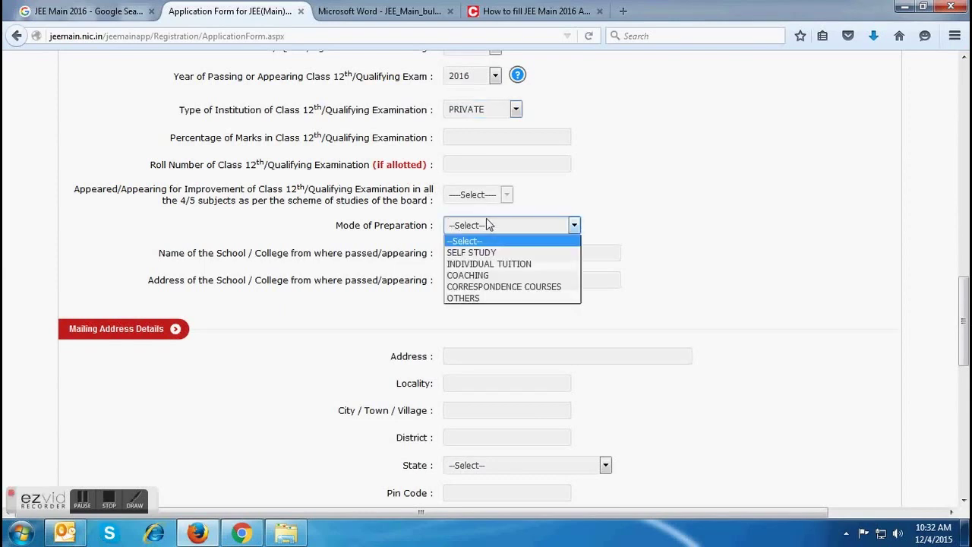
{"action": "left_click", "coordinate": [486, 275]}
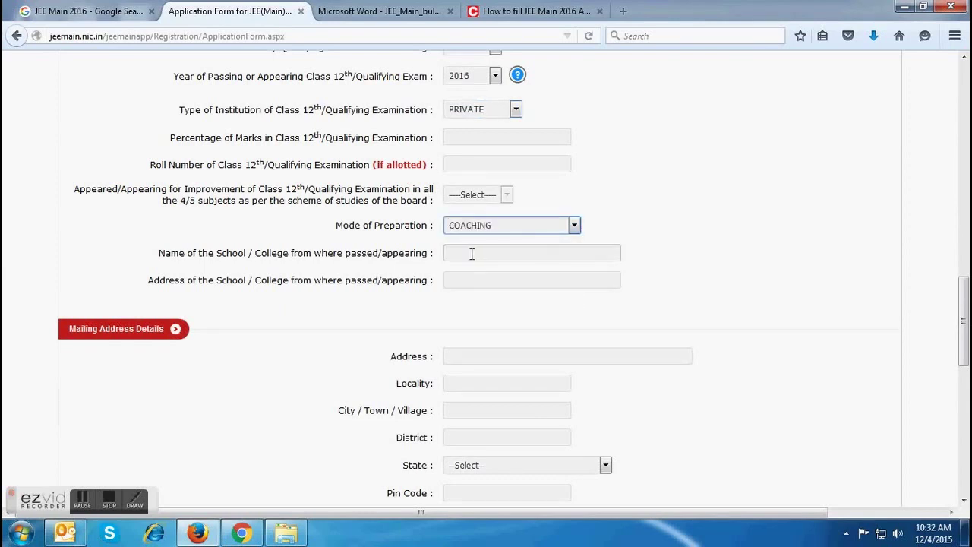
{"action": "left_click", "coordinate": [471, 254]}
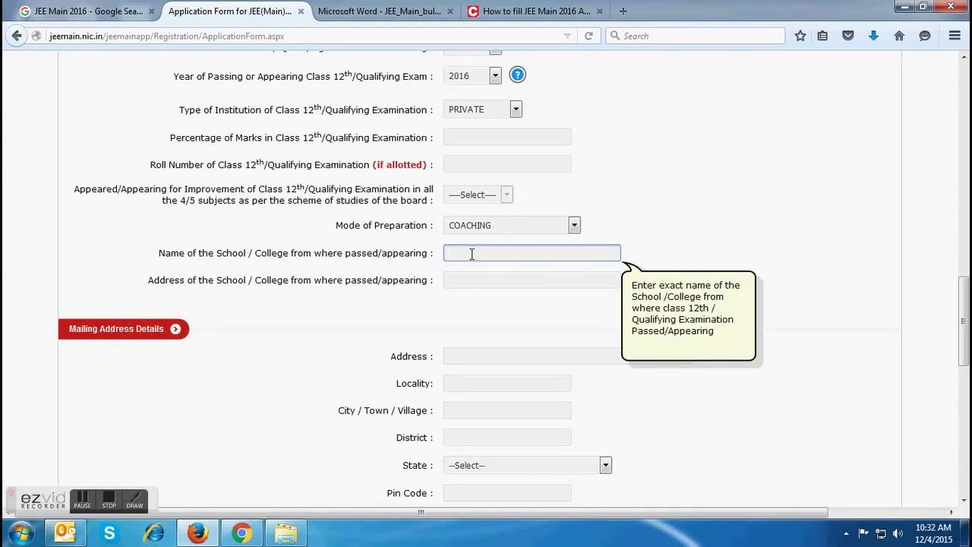
{"action": "type", "text": "Delhi Public School"}
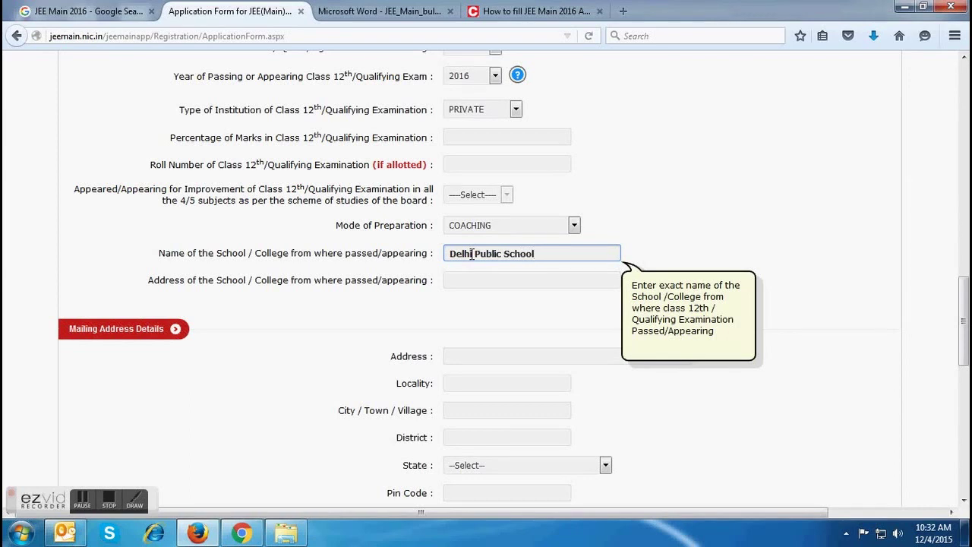
- Paste the school's full New Delhi address into the School Address field
{"action": "left_click", "coordinate": [91, 492]}
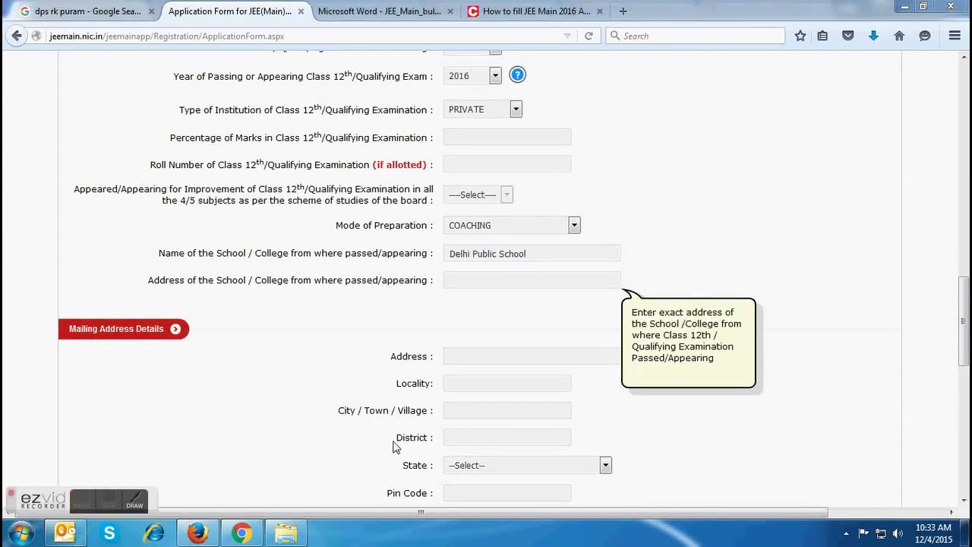
{"action": "left_click", "coordinate": [468, 281]}
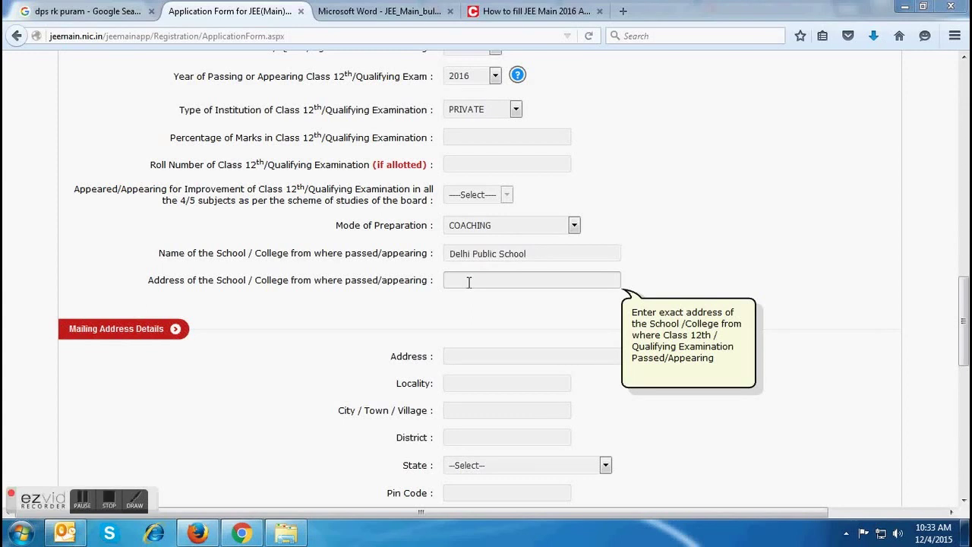
{"action": "left_click", "coordinate": [469, 282]}
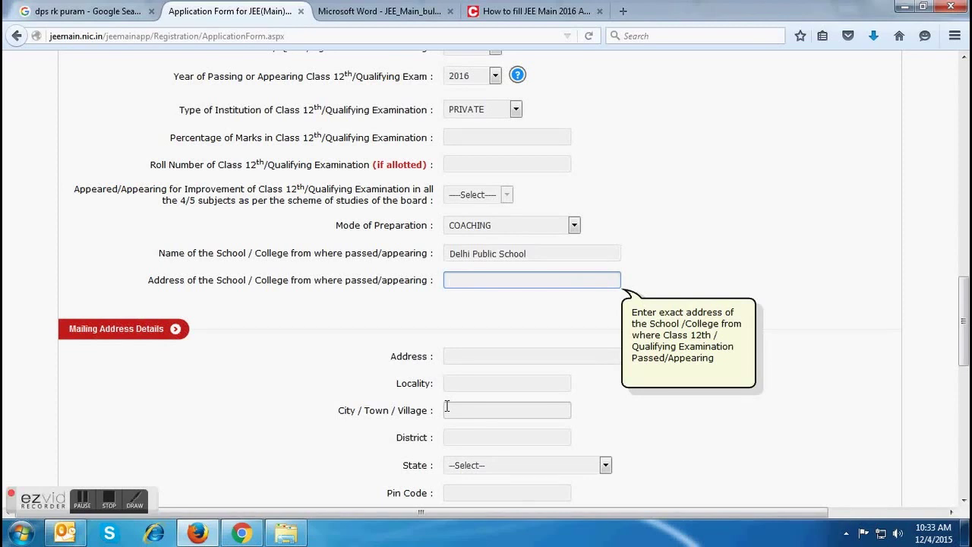
{"action": "key", "text": "ctrl+v"}
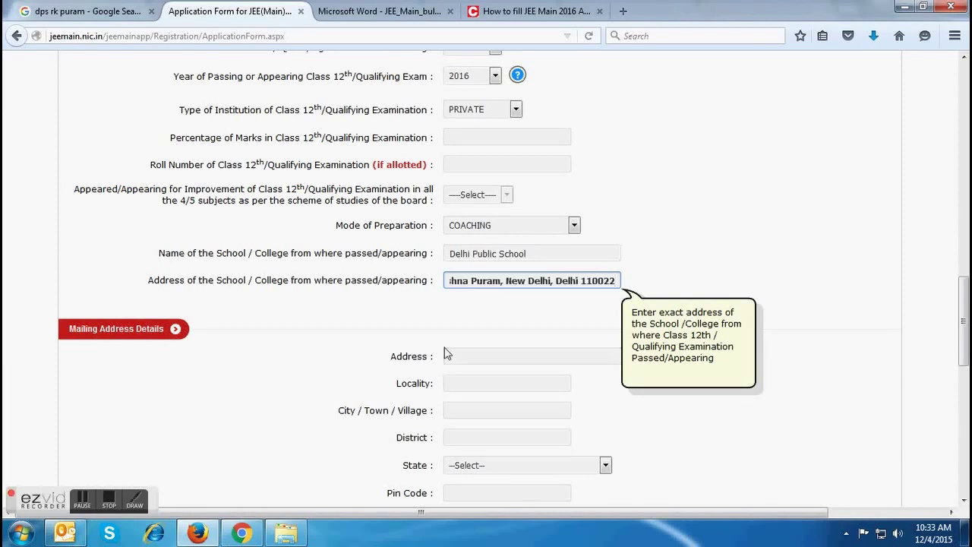
{"action": "key", "text": "Home"}
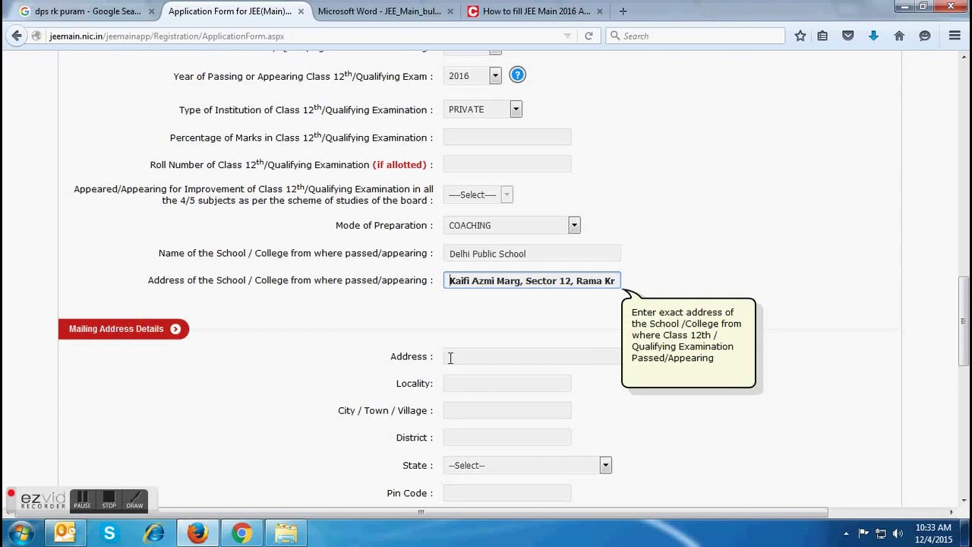
{"action": "left_click", "coordinate": [450, 357]}
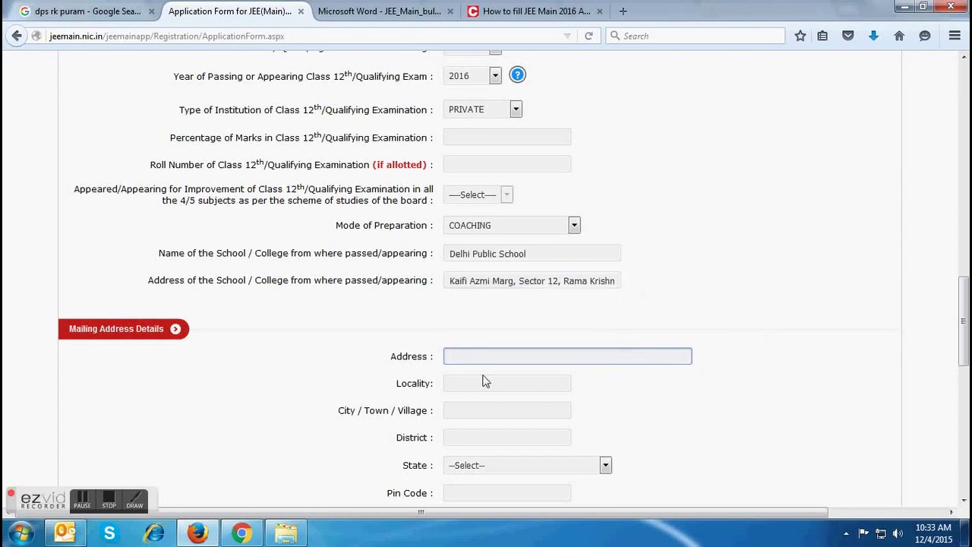
- Enter the mailing street address and locality
{"action": "left_click", "coordinate": [486, 381]}
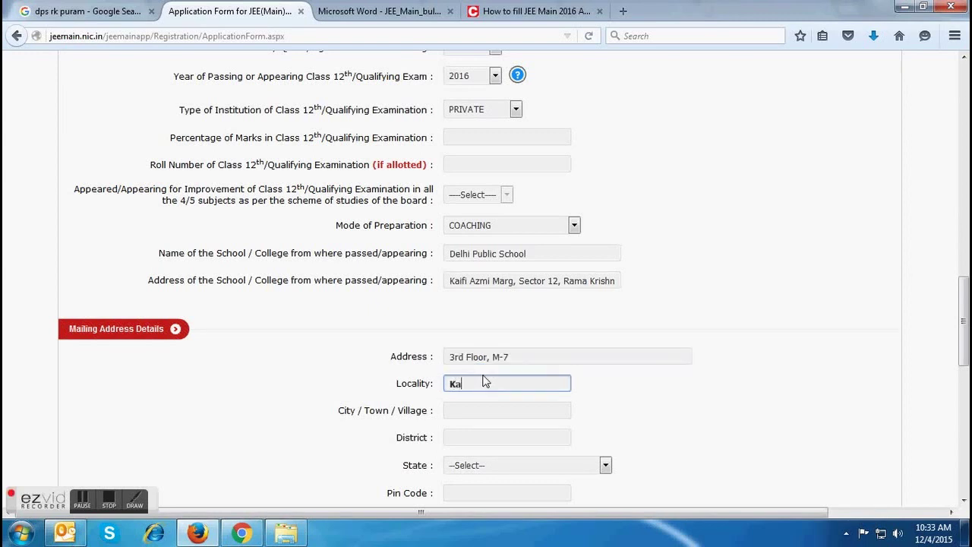
{"action": "key", "text": "Tab"}
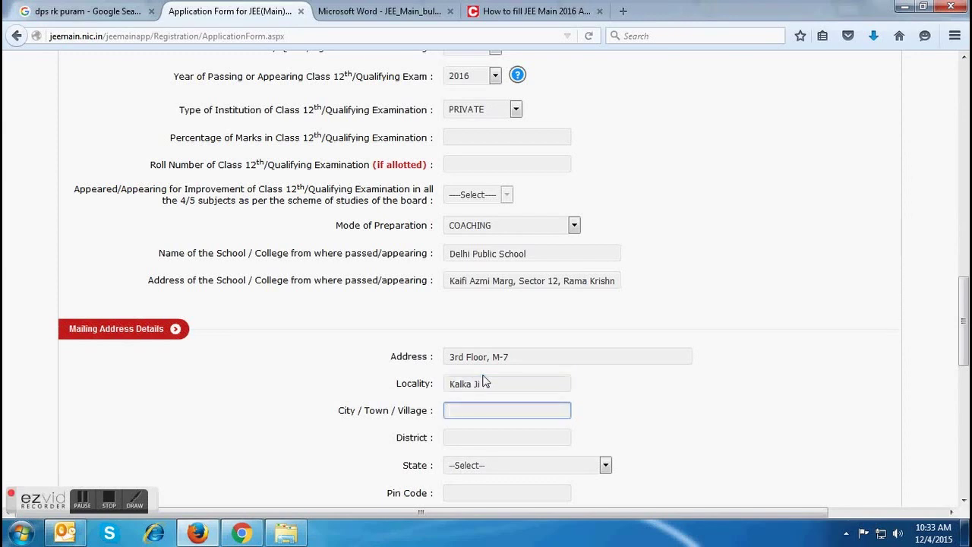
- Fill in New Delhi as both the city and the district
{"action": "scroll", "coordinate": [447, 373], "scroll_direction": "down", "scroll_amount": 4}
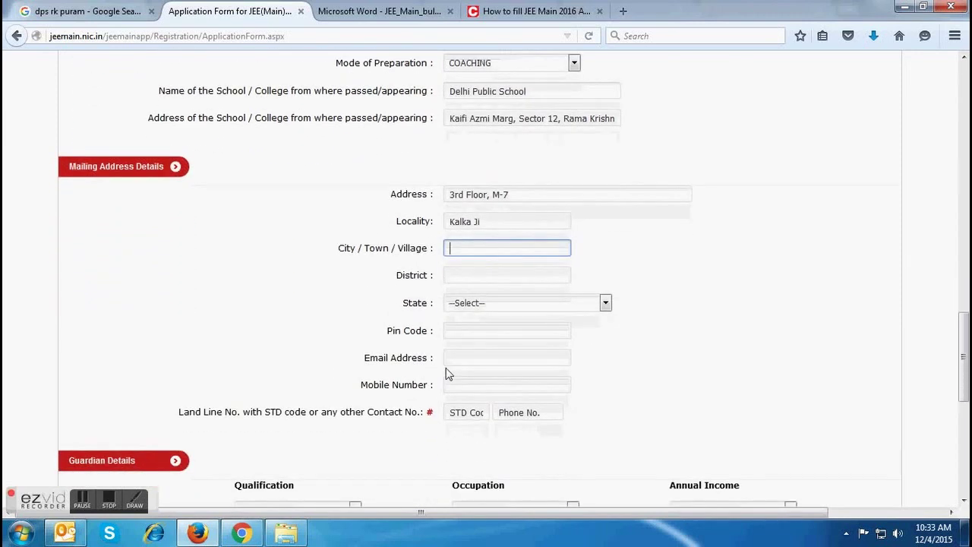
{"action": "type", "text": "New De"}
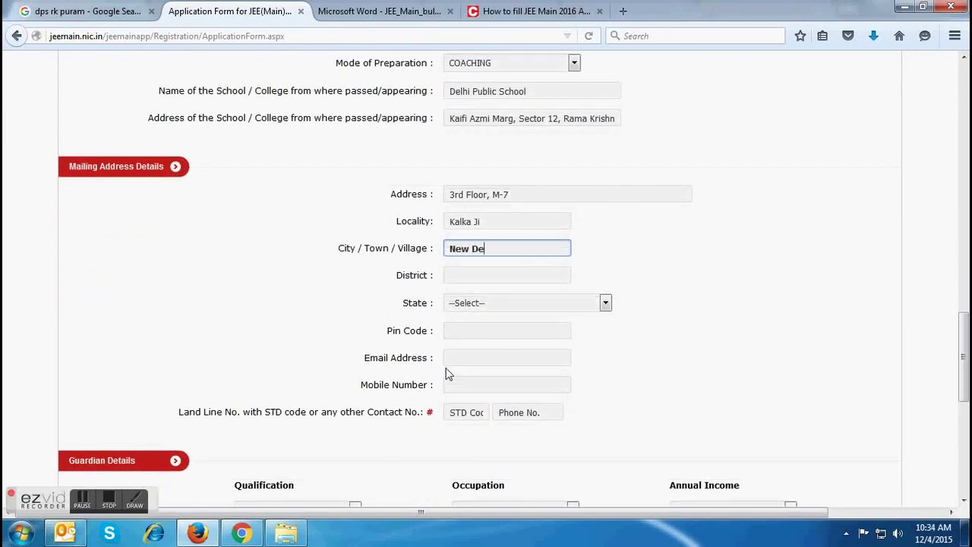
{"action": "type", "text": "lhi"}
{"action": "key", "text": "Tab"}
{"action": "type", "text": "N"}
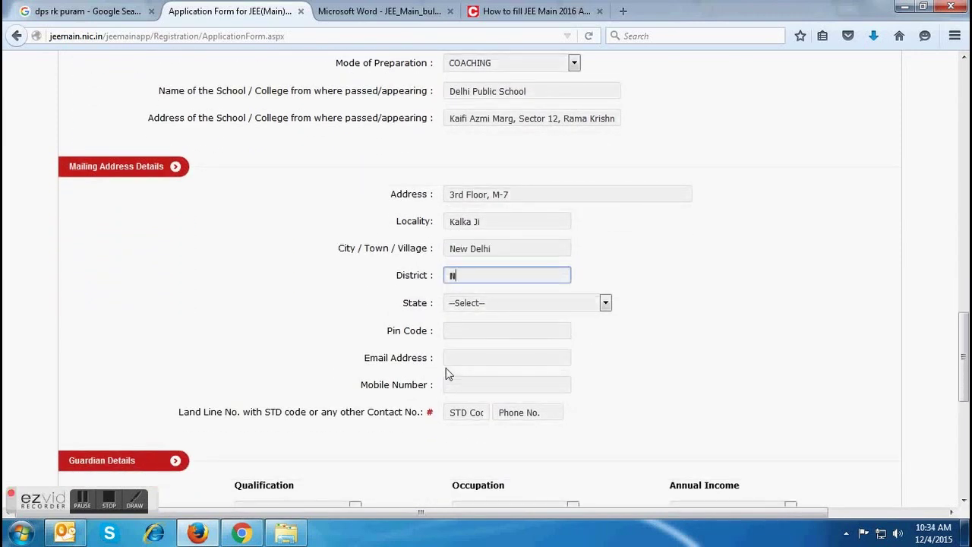
{"action": "type", "text": "ew Delhi"}
{"action": "key", "text": "Tab"}
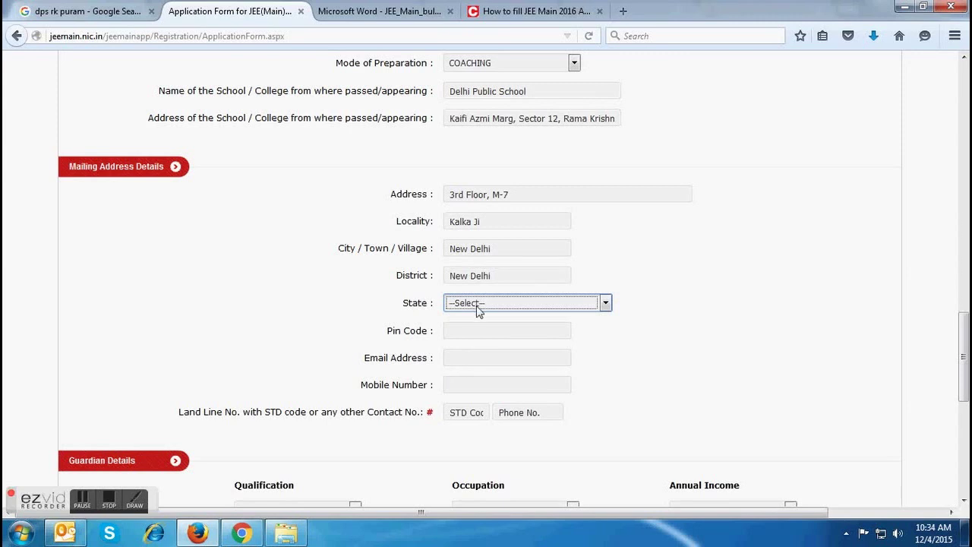
- Set the mailing state to DELHI and enter the pin code
{"action": "left_click", "coordinate": [477, 305]}
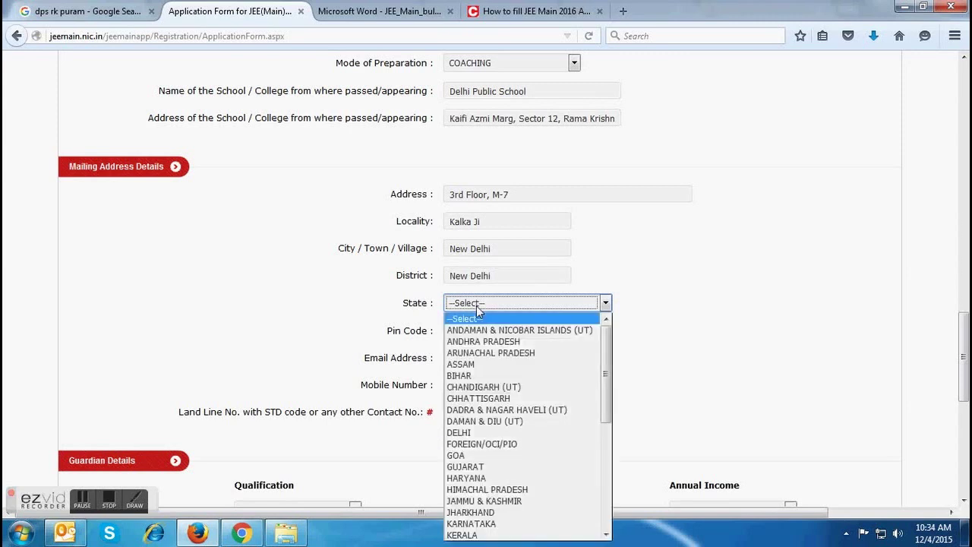
{"action": "left_click", "coordinate": [470, 435]}
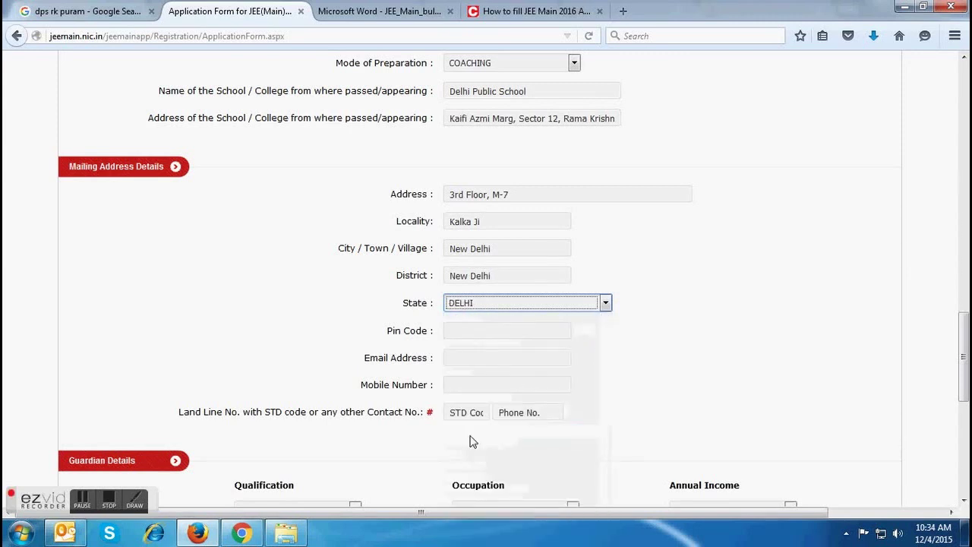
{"action": "left_click", "coordinate": [556, 330]}
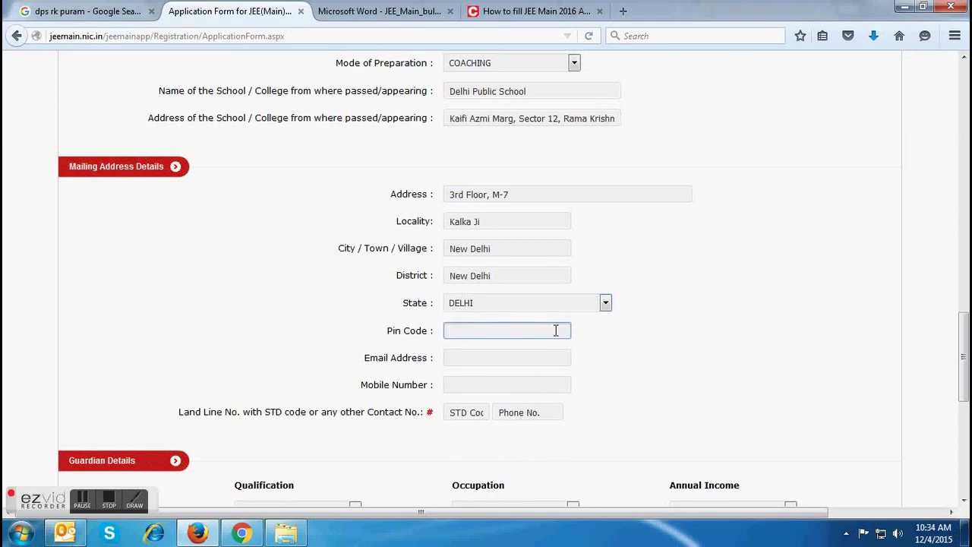
{"action": "type", "text": "110019"}
- Enter the candidate's e-mail address and mobile number
{"action": "left_click", "coordinate": [482, 357]}
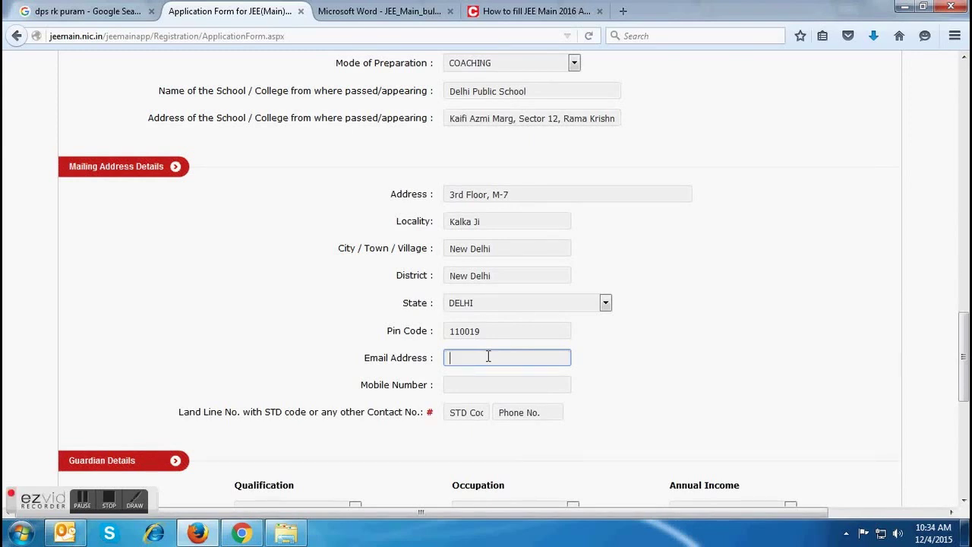
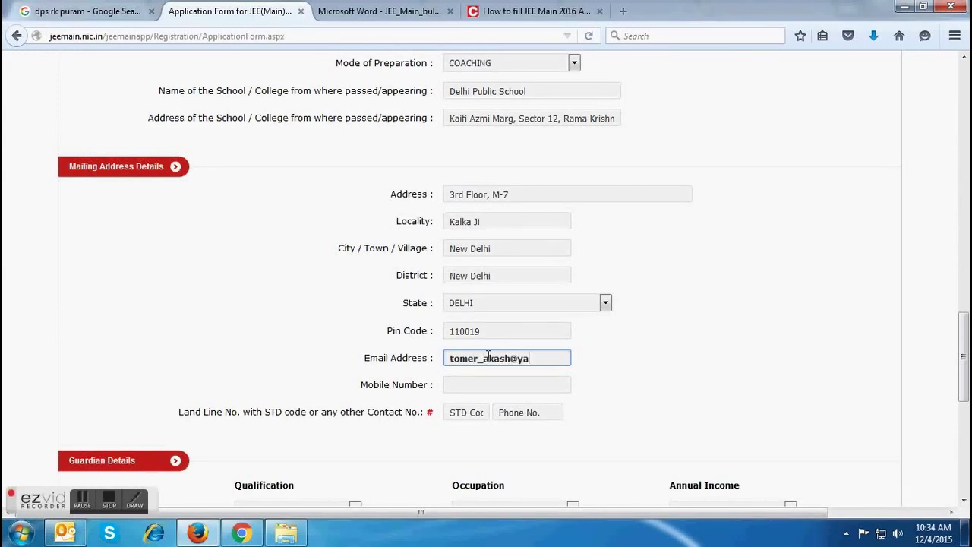
{"action": "left_click", "coordinate": [477, 388]}
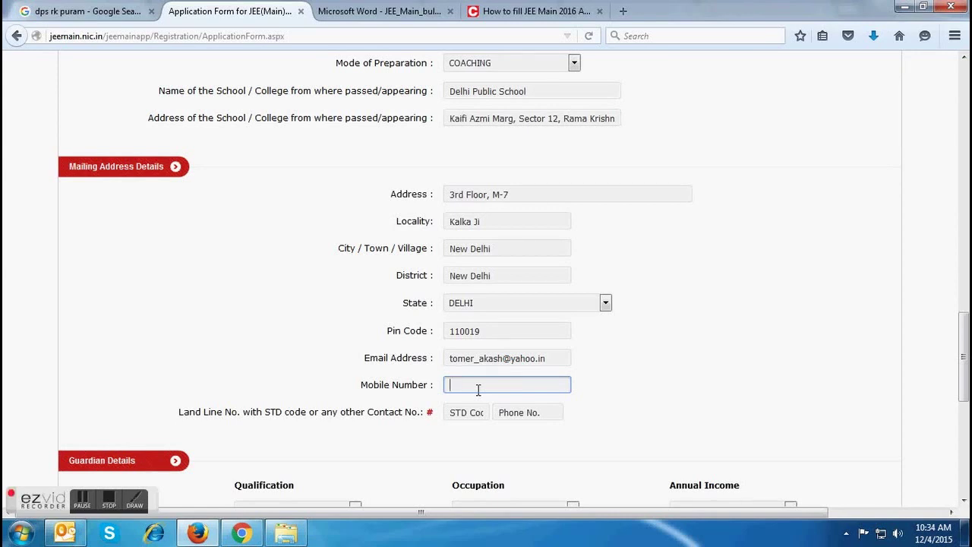
{"action": "scroll", "coordinate": [367, 430], "scroll_direction": "down", "scroll_amount": 1}
{"action": "scroll", "coordinate": [368, 431], "scroll_direction": "down", "scroll_amount": 2}
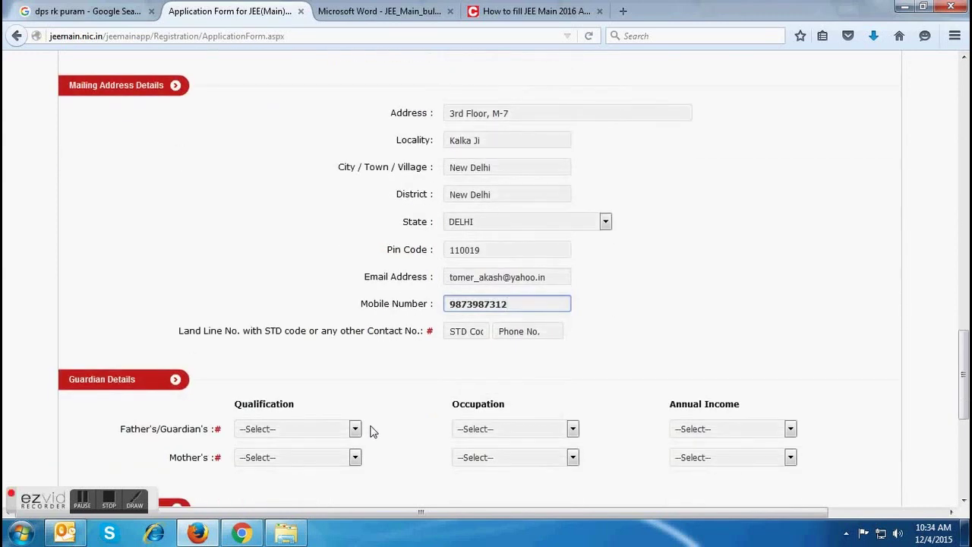
{"action": "scroll", "coordinate": [371, 433], "scroll_direction": "down", "scroll_amount": 2}
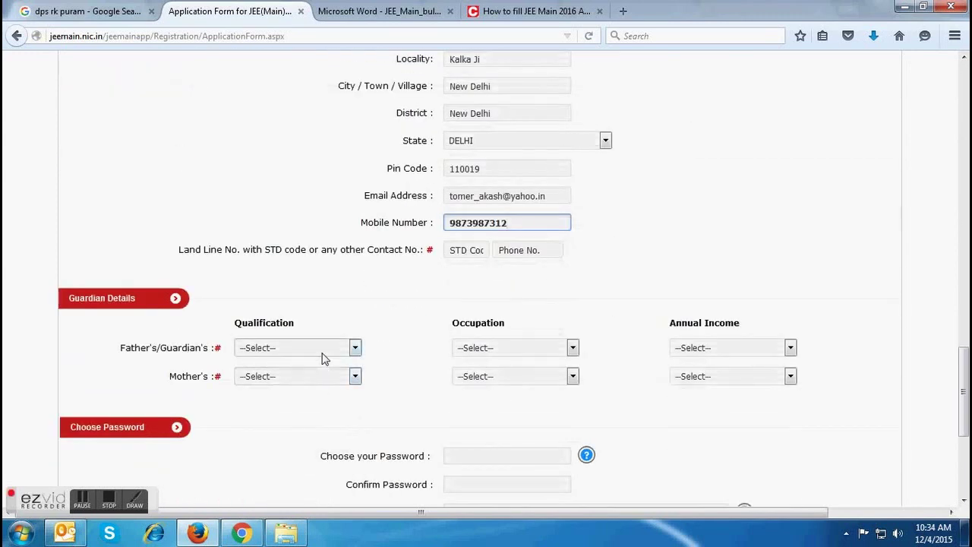
{"action": "left_click", "coordinate": [319, 351]}
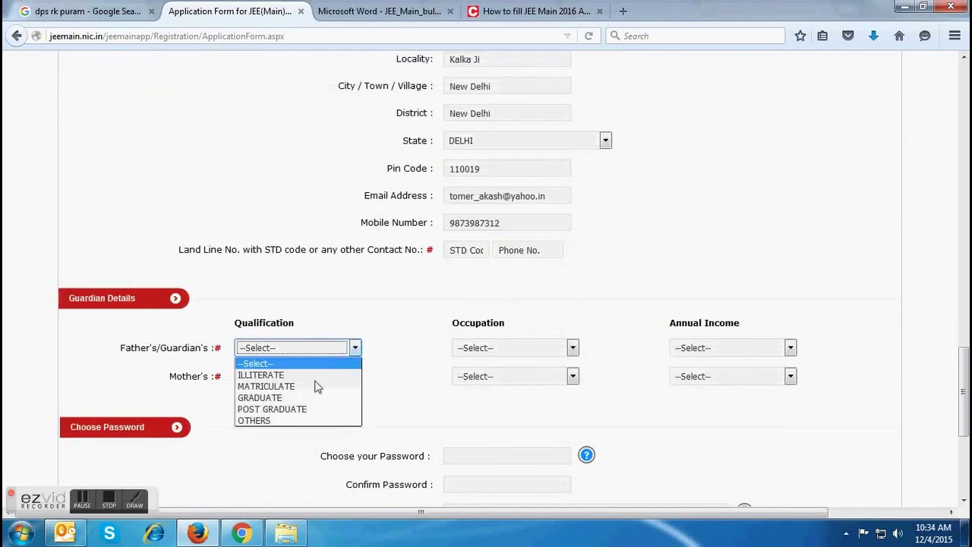
{"action": "left_click", "coordinate": [536, 347]}
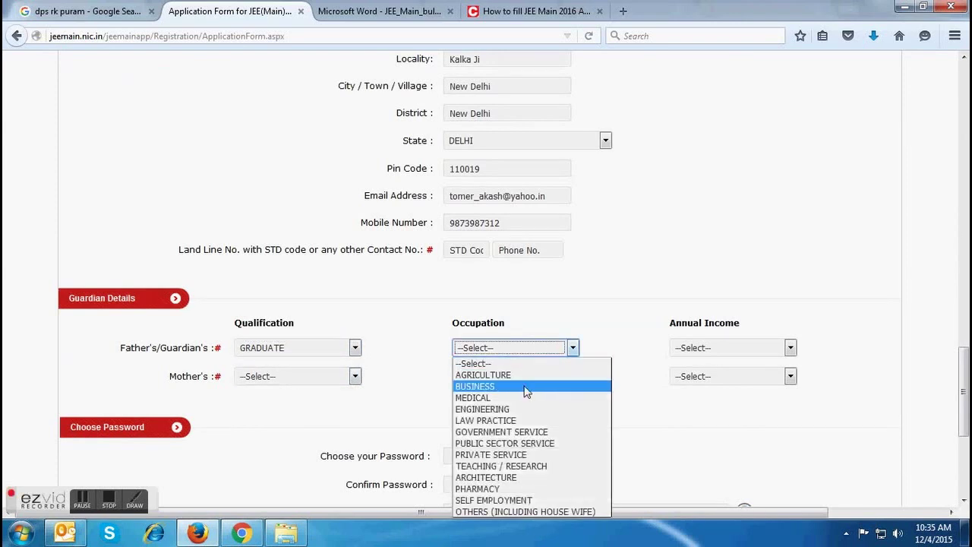
{"action": "left_click", "coordinate": [522, 431]}
{"action": "scroll", "coordinate": [556, 376], "scroll_direction": "down", "scroll_amount": 2}
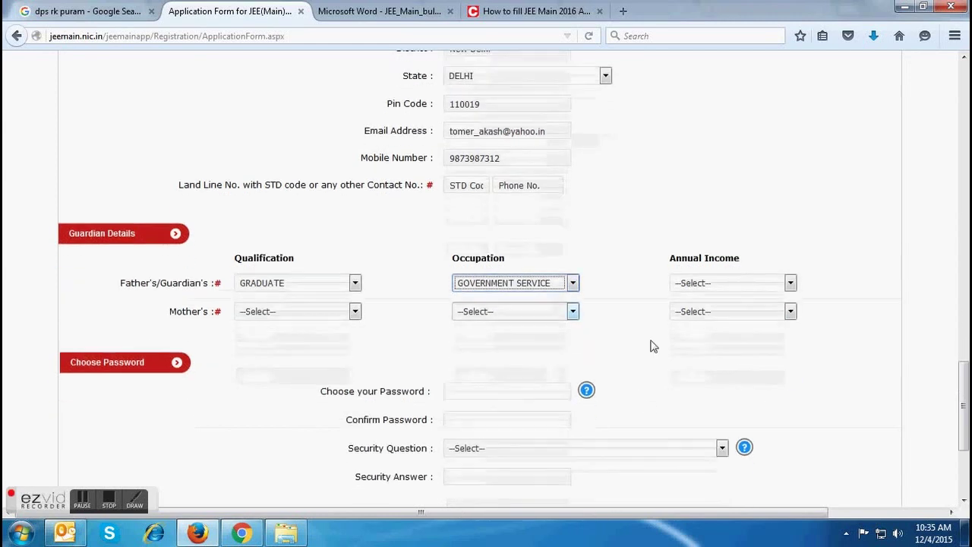
{"action": "left_click", "coordinate": [729, 267]}
{"action": "left_click", "coordinate": [724, 342]}
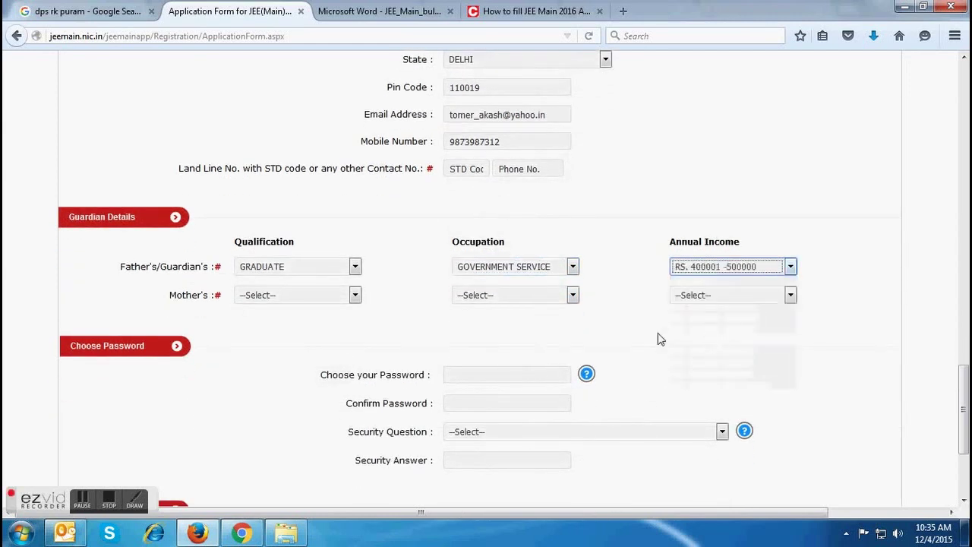
- Set the mother's qualification to GRADUATE and occupation to OTHERS (INCLUDING HOUSE WIFE)
{"action": "left_click", "coordinate": [322, 297]}
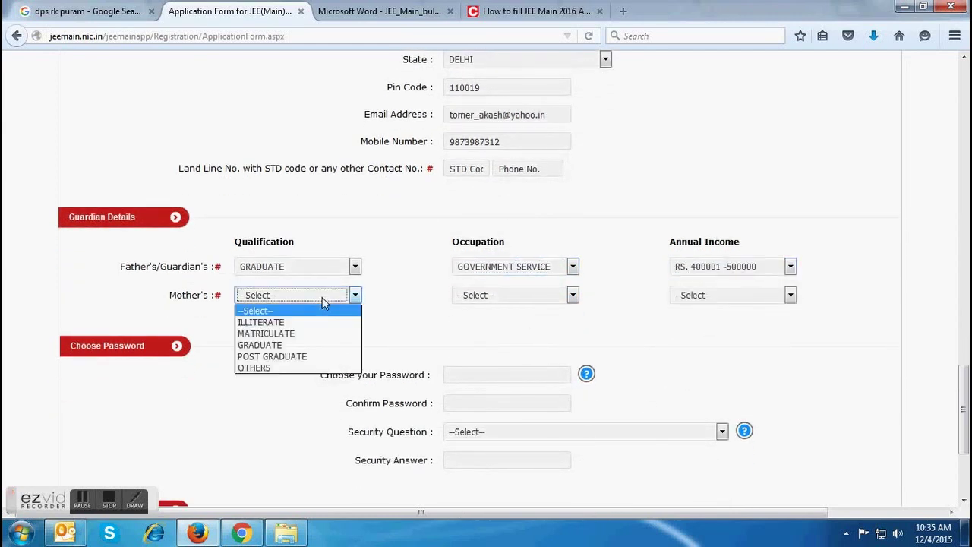
{"action": "left_click", "coordinate": [328, 345]}
{"action": "left_click", "coordinate": [507, 297]}
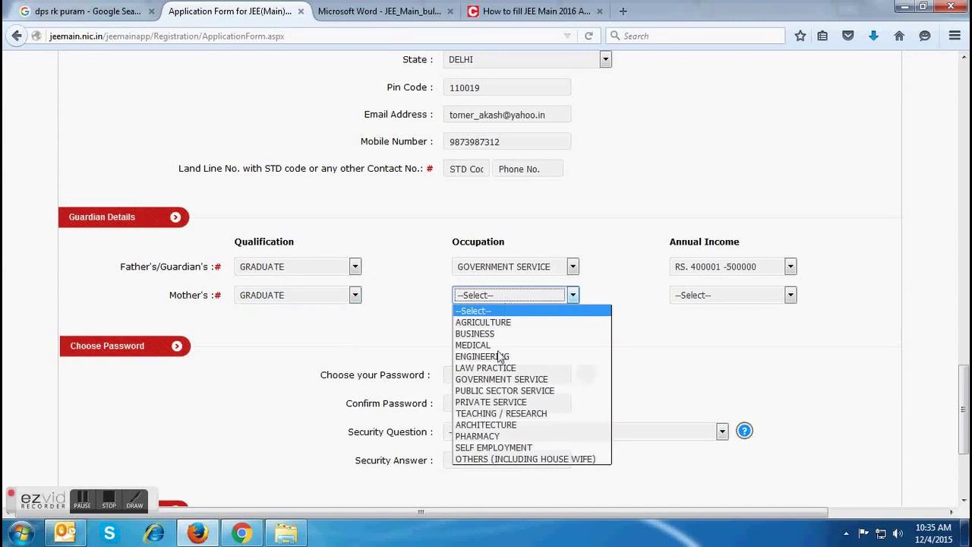
{"action": "left_click", "coordinate": [505, 460]}
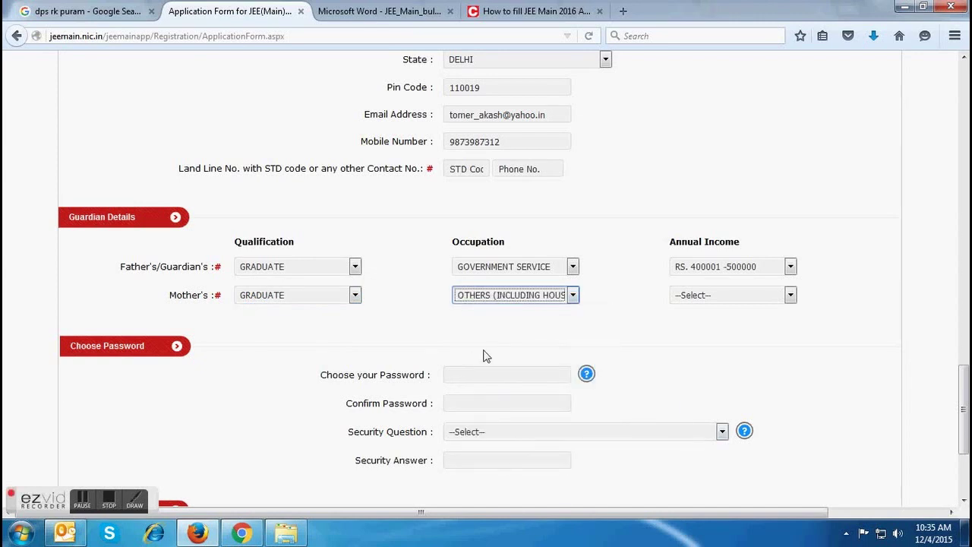
{"action": "scroll", "coordinate": [486, 356], "scroll_direction": "down", "scroll_amount": 2}
{"action": "left_click", "coordinate": [458, 293]}
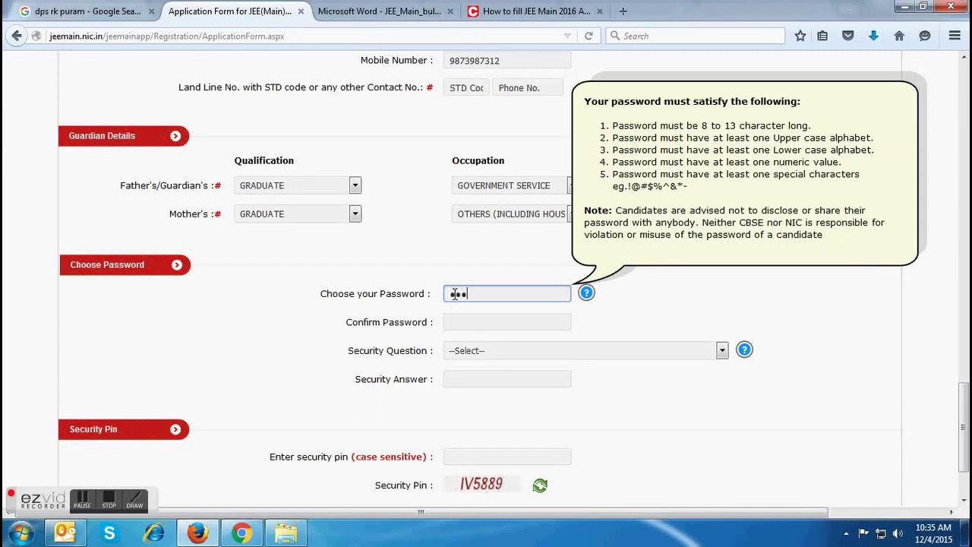
- Finish entering the account password and retype it in Confirm Password
{"action": "left_click", "coordinate": [469, 325]}
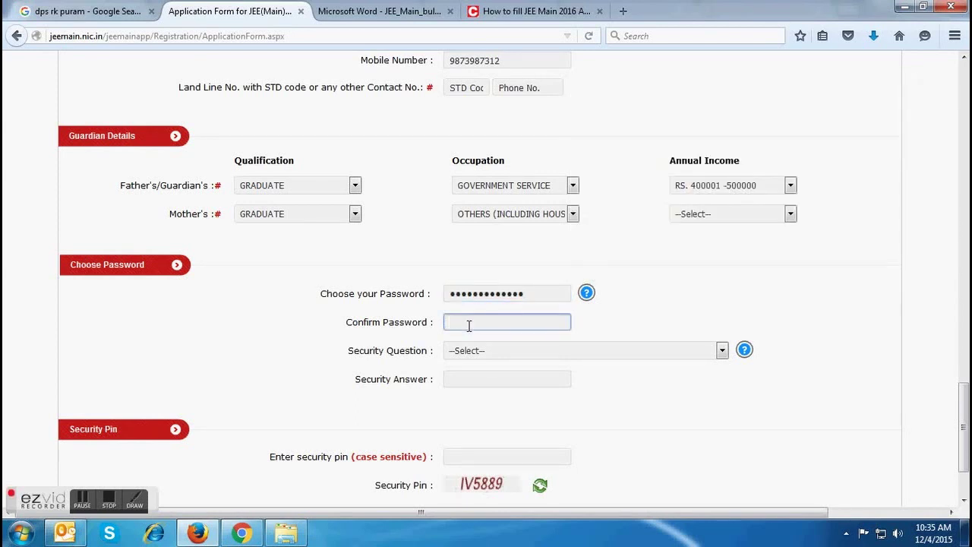
- Choose security question 'WHICH IS THE WEBSITE YOU RARELY VISIT ?' and type a security answer
{"action": "left_click", "coordinate": [480, 354]}
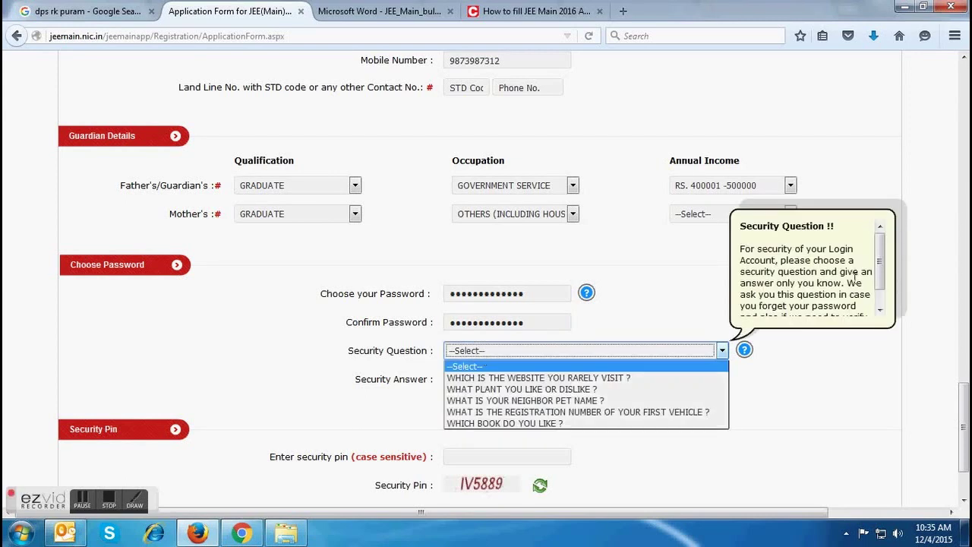
{"action": "left_click", "coordinate": [879, 311]}
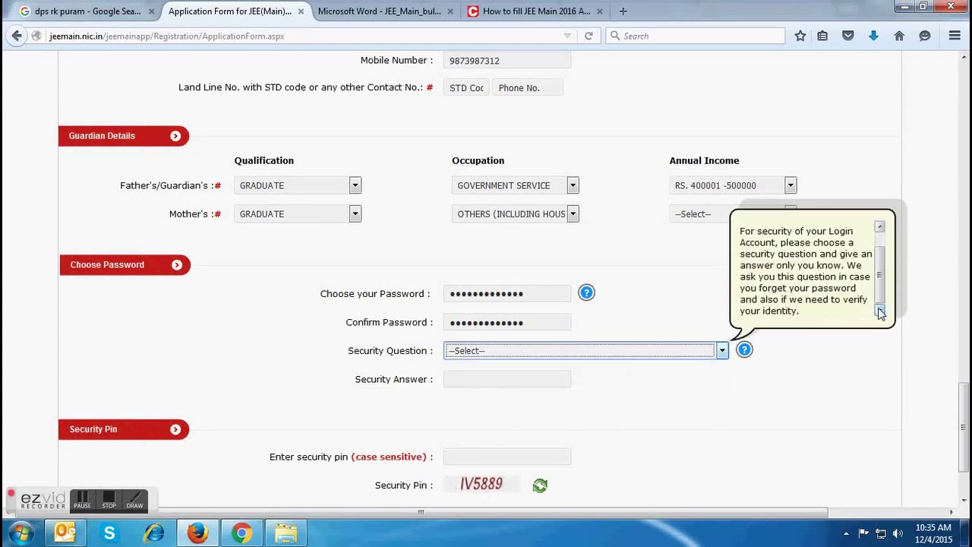
{"action": "scroll", "coordinate": [873, 289], "scroll_direction": "up", "scroll_amount": 3}
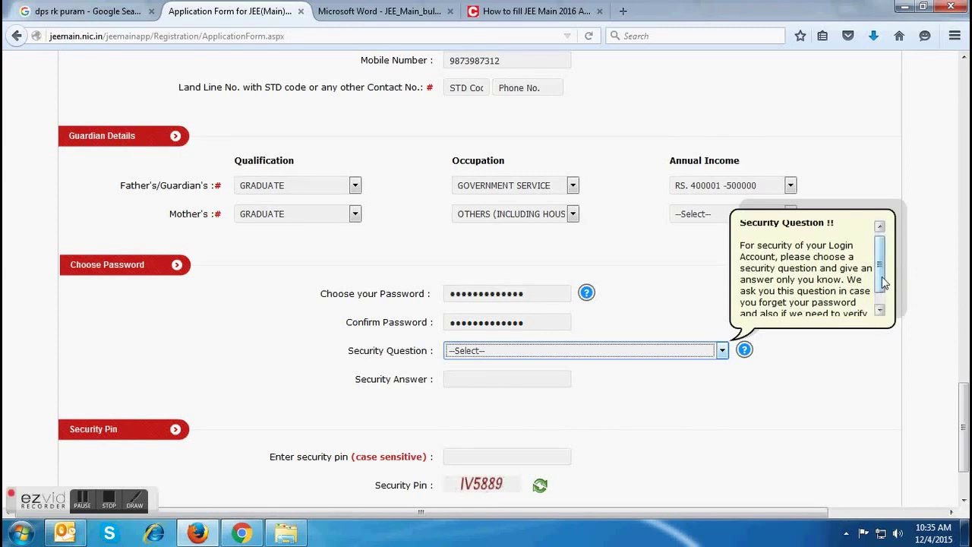
{"action": "left_click_drag", "start_coordinate": [881, 277], "coordinate": [881, 297]}
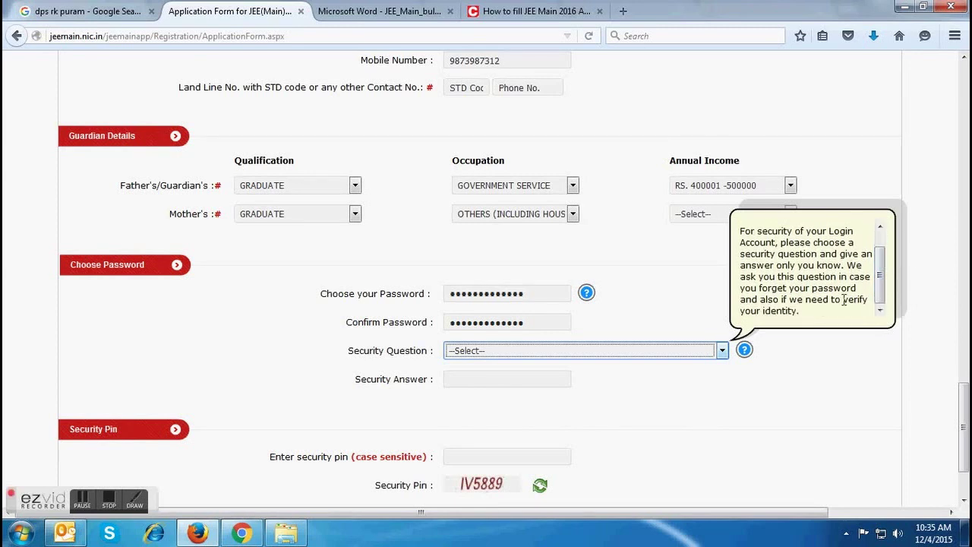
{"action": "scroll", "coordinate": [862, 297], "scroll_direction": "up", "scroll_amount": 2}
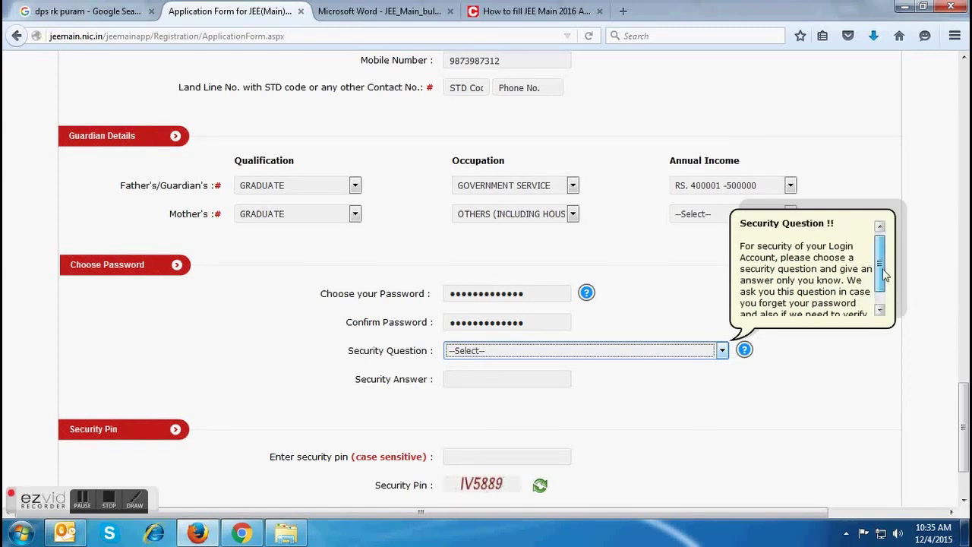
{"action": "left_click", "coordinate": [683, 351]}
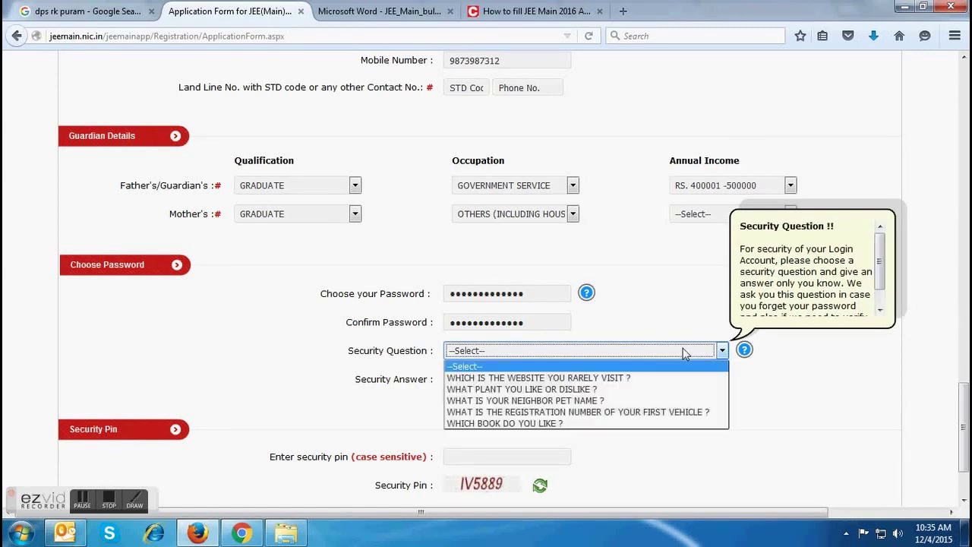
{"action": "left_click", "coordinate": [556, 376]}
{"action": "left_click", "coordinate": [538, 378]}
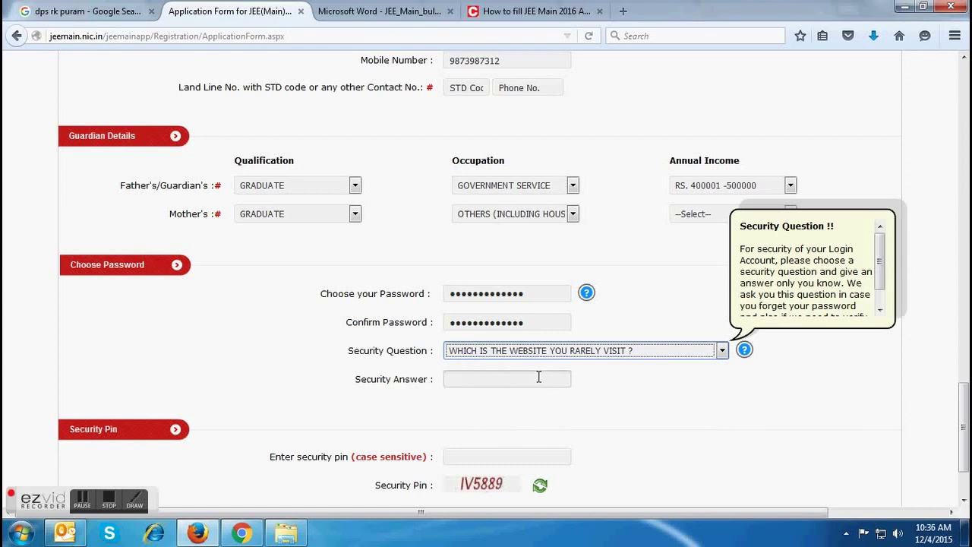
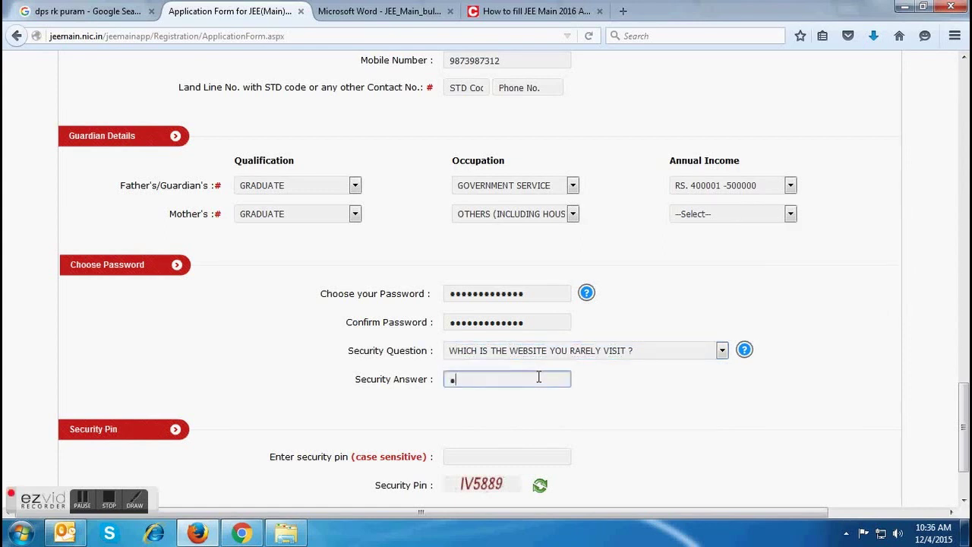
- Look over the form, enter the displayed security pin, and proceed with NEXT>>
{"action": "scroll", "coordinate": [422, 414], "scroll_direction": "down", "scroll_amount": 2}
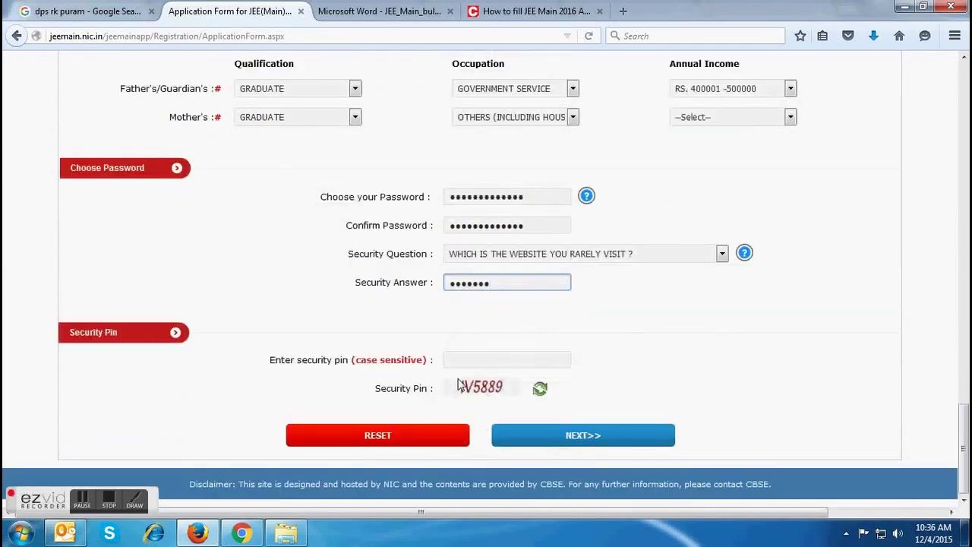
{"action": "scroll", "coordinate": [471, 361], "scroll_direction": "up", "scroll_amount": 20}
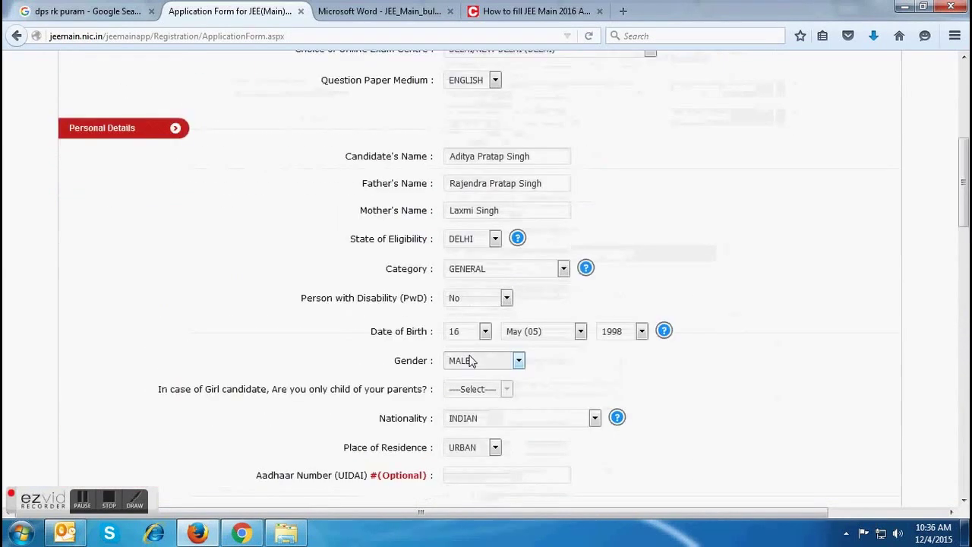
{"action": "scroll", "coordinate": [466, 322], "scroll_direction": "down", "scroll_amount": 5}
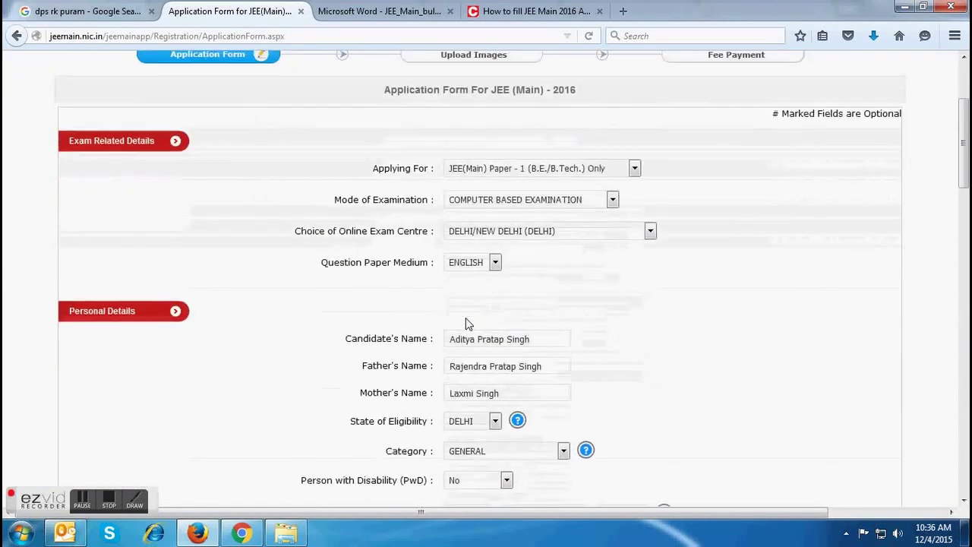
{"action": "scroll", "coordinate": [465, 318], "scroll_direction": "down", "scroll_amount": 5}
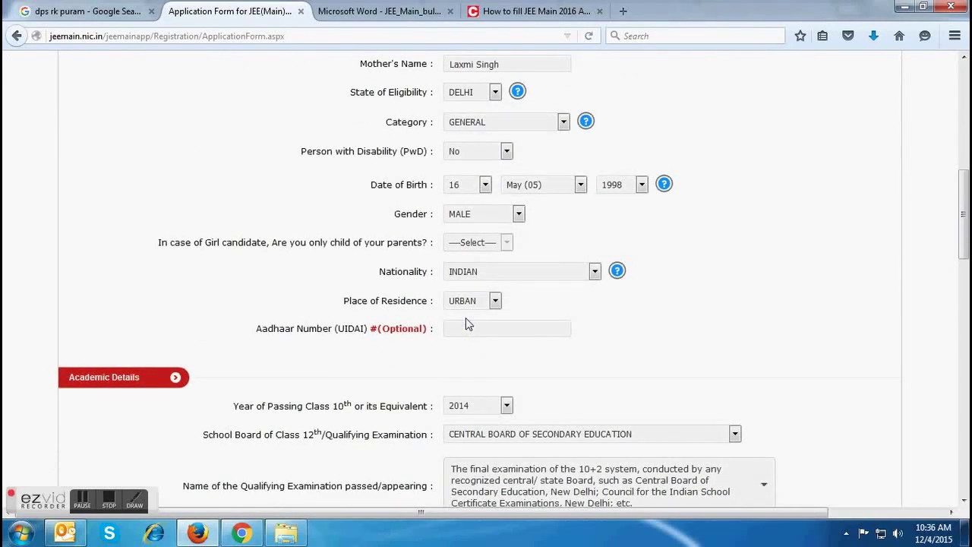
{"action": "scroll", "coordinate": [466, 323], "scroll_direction": "down", "scroll_amount": 8}
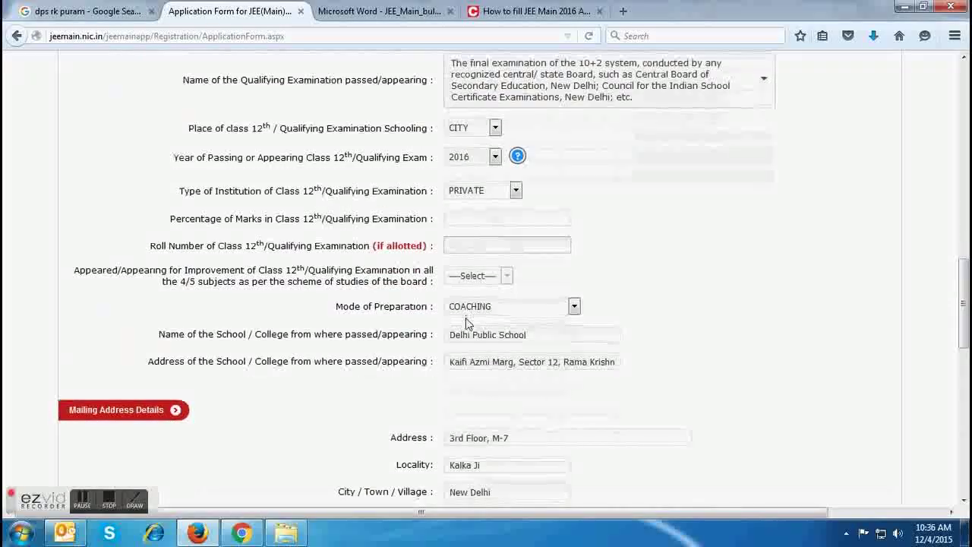
{"action": "scroll", "coordinate": [467, 323], "scroll_direction": "down", "scroll_amount": 5}
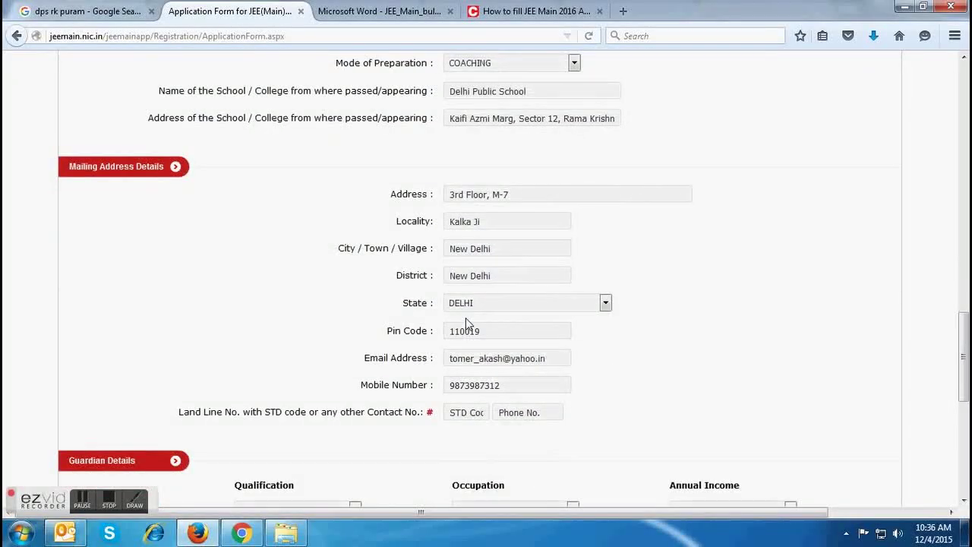
{"action": "scroll", "coordinate": [466, 317], "scroll_direction": "down", "scroll_amount": 7}
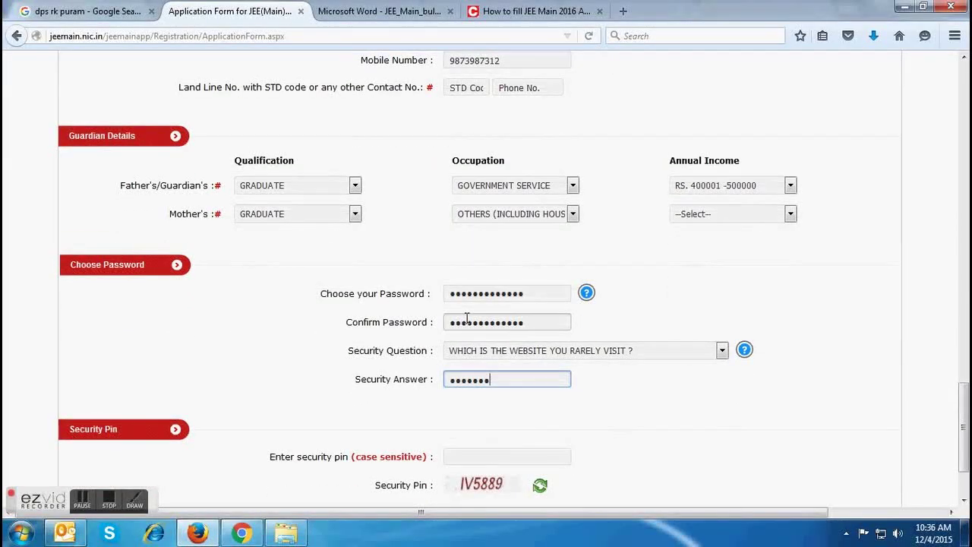
{"action": "scroll", "coordinate": [466, 318], "scroll_direction": "down", "scroll_amount": 2}
{"action": "left_click", "coordinate": [466, 357]}
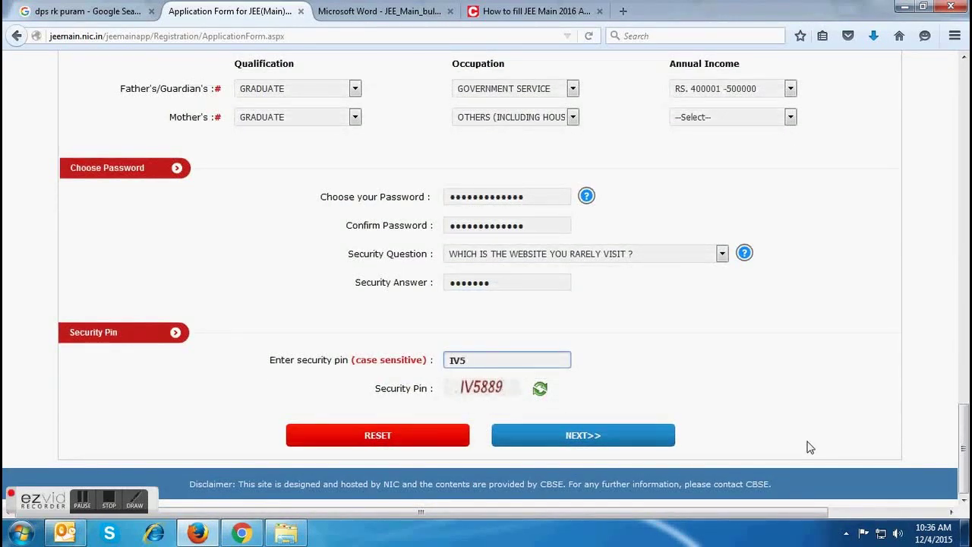
{"action": "type", "text": "IV5889"}
{"action": "left_click", "coordinate": [580, 442]}
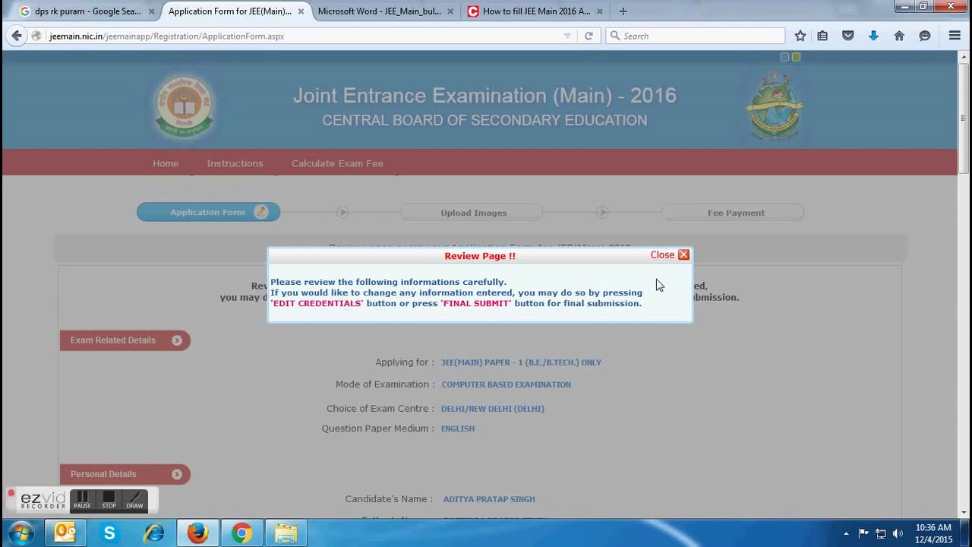
- Close the Review Page notice and go through every review section down to the Declaration
{"action": "left_click", "coordinate": [669, 262]}
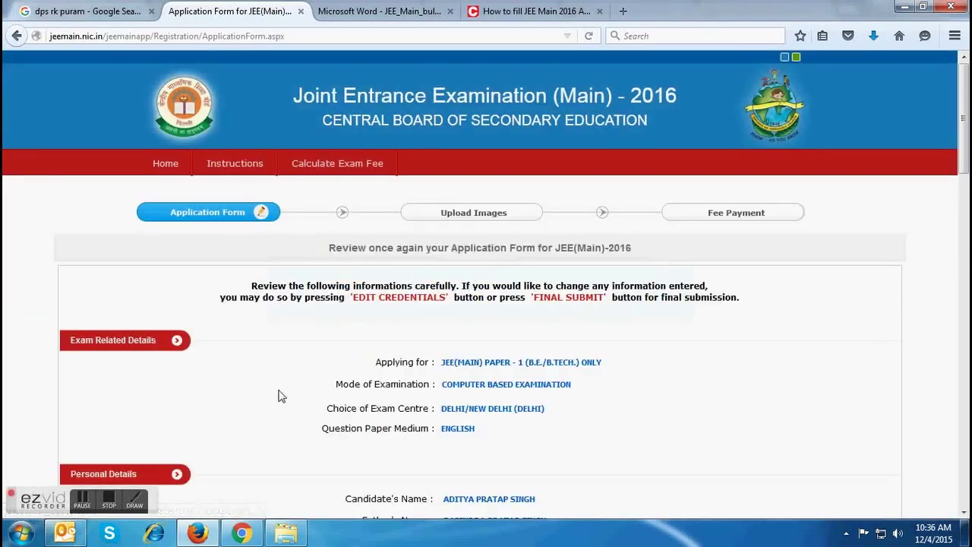
{"action": "scroll", "coordinate": [448, 357], "scroll_direction": "down", "scroll_amount": 2}
{"action": "scroll", "coordinate": [448, 357], "scroll_direction": "down", "scroll_amount": 4}
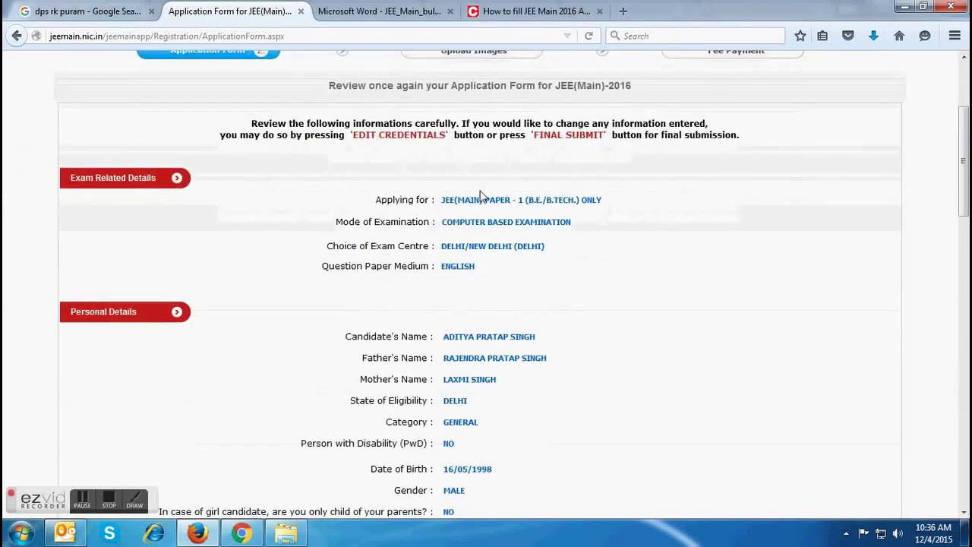
{"action": "scroll", "coordinate": [481, 243], "scroll_direction": "down", "scroll_amount": 4}
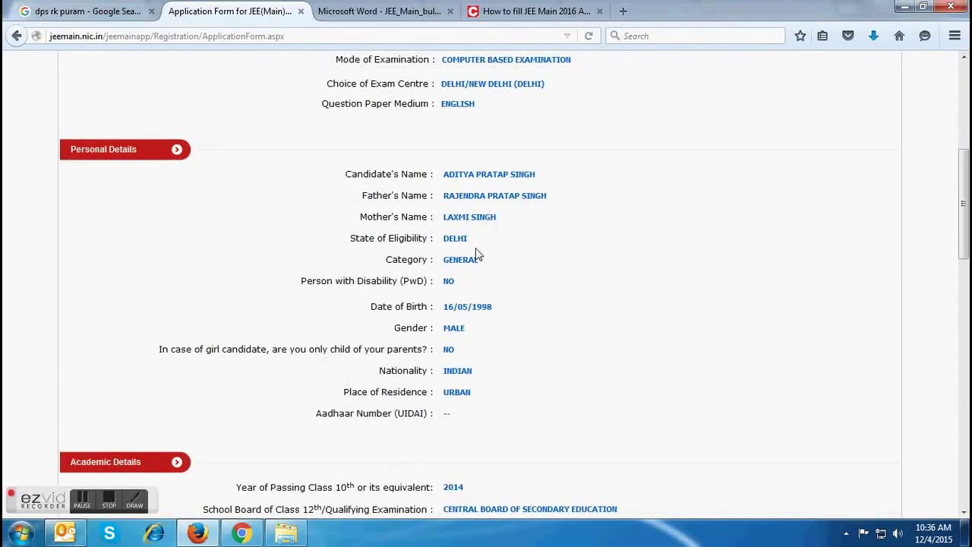
{"action": "scroll", "coordinate": [479, 254], "scroll_direction": "down", "scroll_amount": 6}
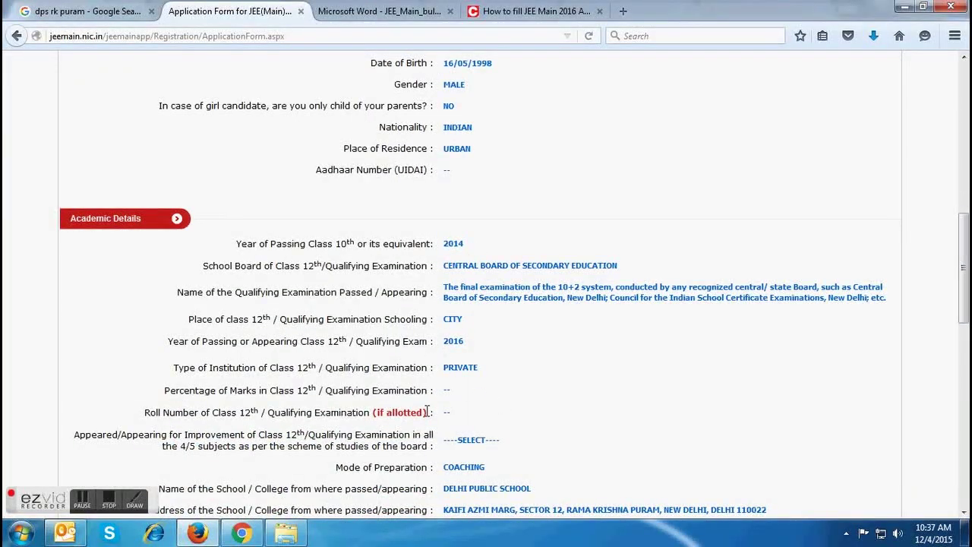
{"action": "scroll", "coordinate": [441, 407], "scroll_direction": "down", "scroll_amount": 2}
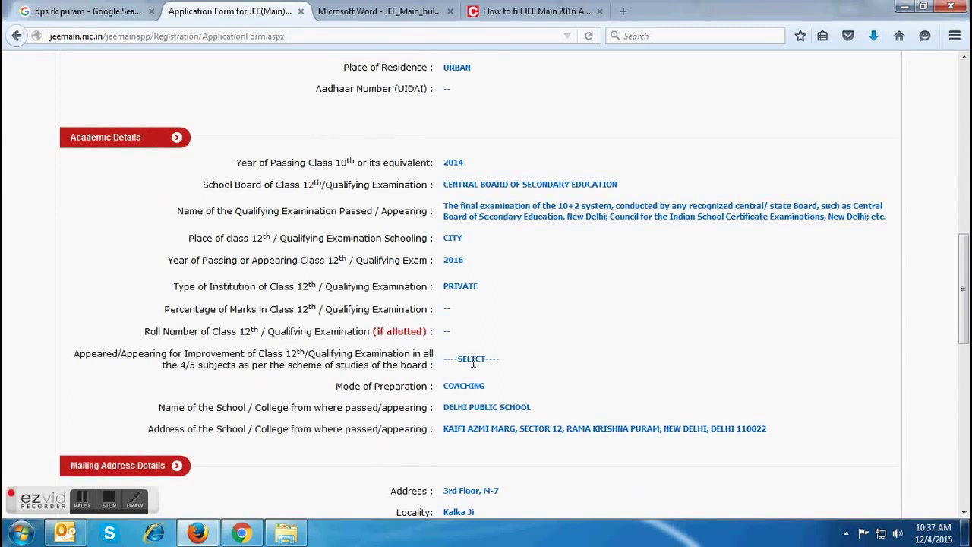
{"action": "scroll", "coordinate": [472, 363], "scroll_direction": "down", "scroll_amount": 2}
{"action": "scroll", "coordinate": [472, 365], "scroll_direction": "down", "scroll_amount": 4}
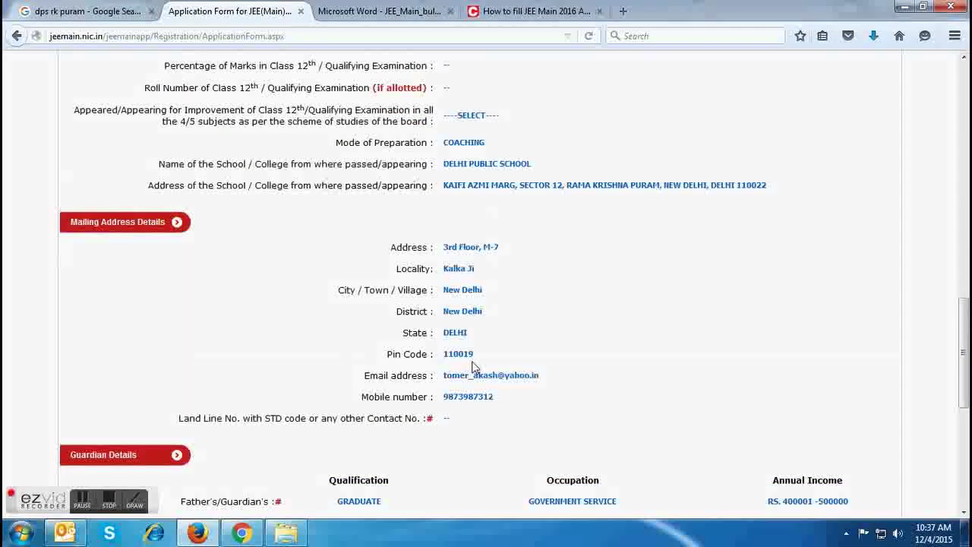
{"action": "scroll", "coordinate": [472, 368], "scroll_direction": "down", "scroll_amount": 4}
{"action": "scroll", "coordinate": [529, 383], "scroll_direction": "down", "scroll_amount": 2}
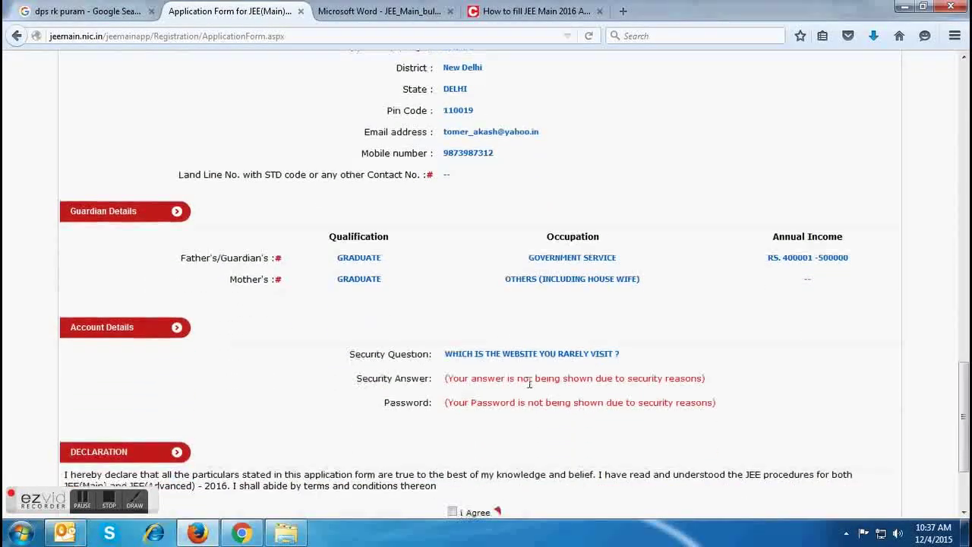
{"action": "scroll", "coordinate": [467, 380], "scroll_direction": "down", "scroll_amount": 3}
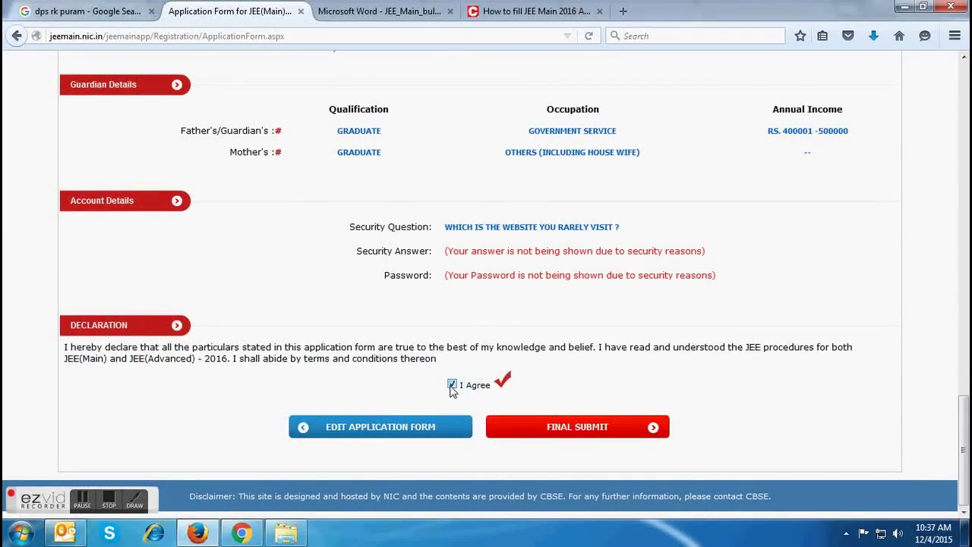
- Final-submit the application and confirm with YES, PLEASE DO
{"action": "left_click", "coordinate": [586, 429]}
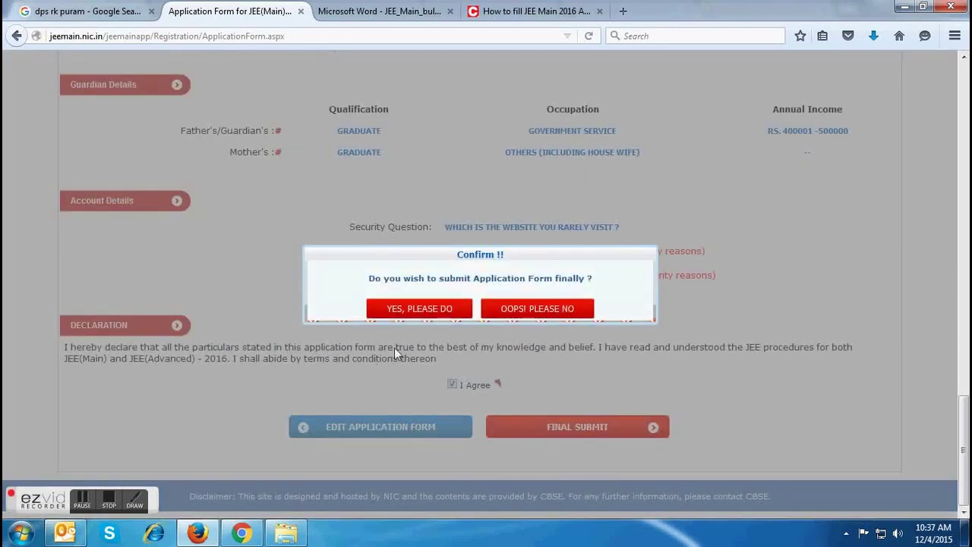
{"action": "left_click", "coordinate": [427, 316]}
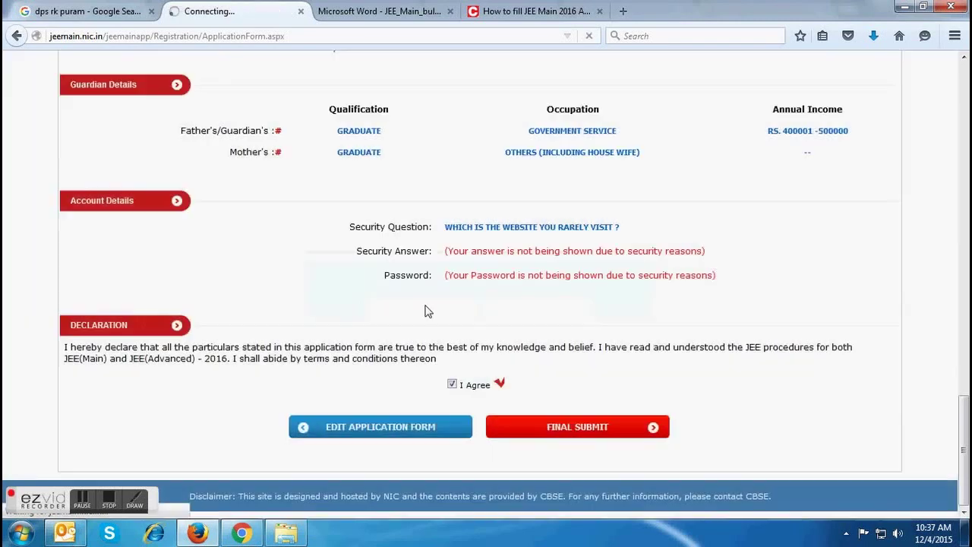